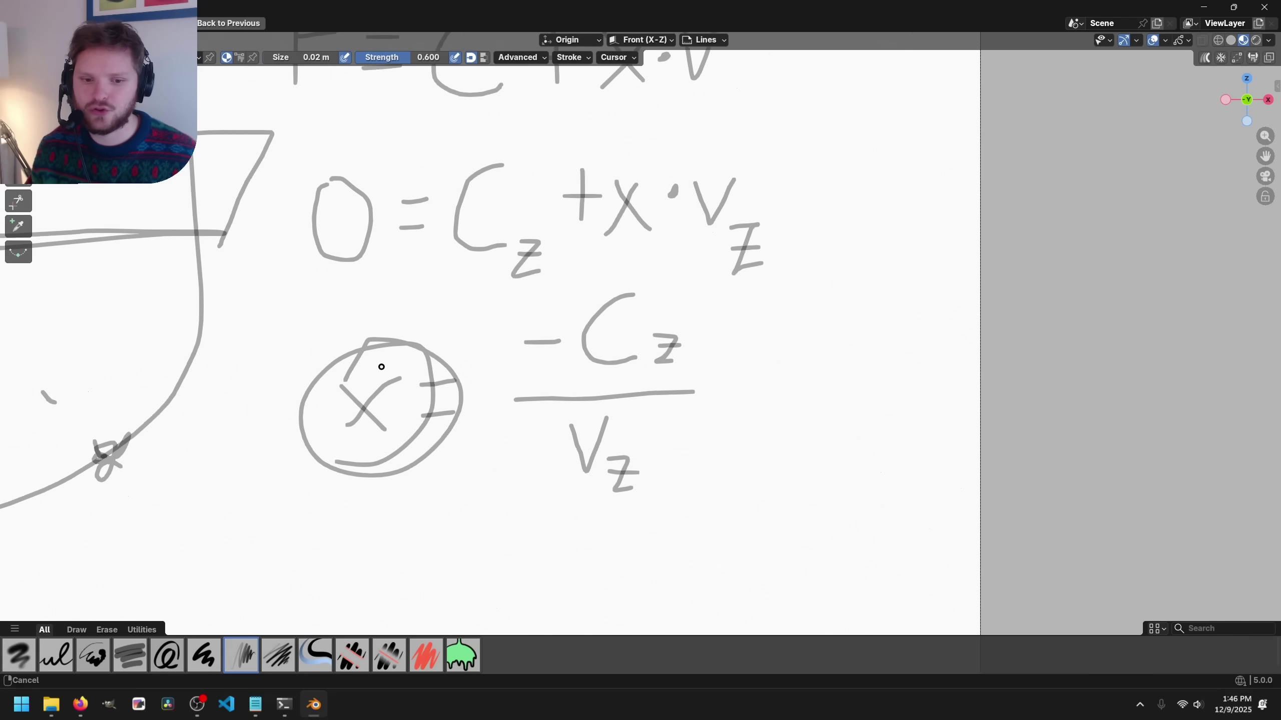
# - Undo two stray annotation strokes and draw a dotted drop line below point C
pyautogui.hotkey('ctrl', 'z')
pyautogui.hotkey('ctrl', 'z')
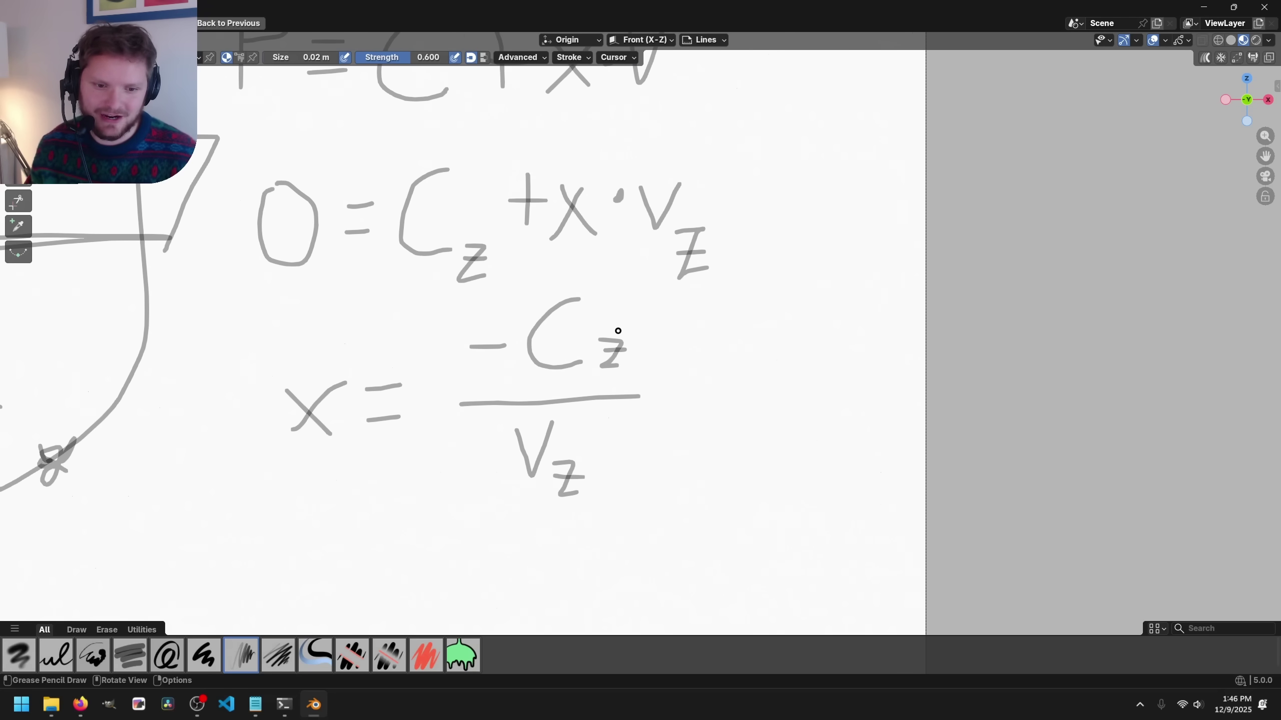
pyautogui.scroll(-3, 580, 387)
pyautogui.keyDown('shift'); pyautogui.moveTo(339, 352); pyautogui.dragTo(805, 404); pyautogui.keyUp('shift')
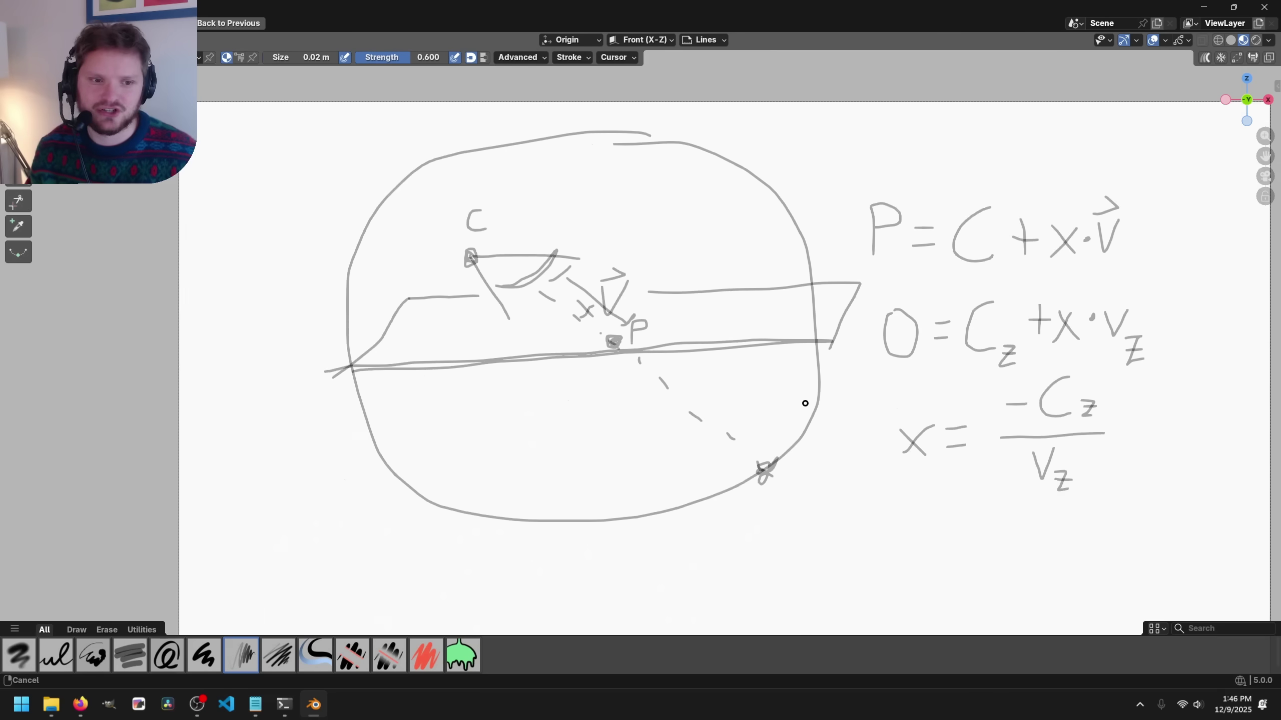
pyautogui.moveTo(836, 432); pyautogui.dragTo(857, 269)
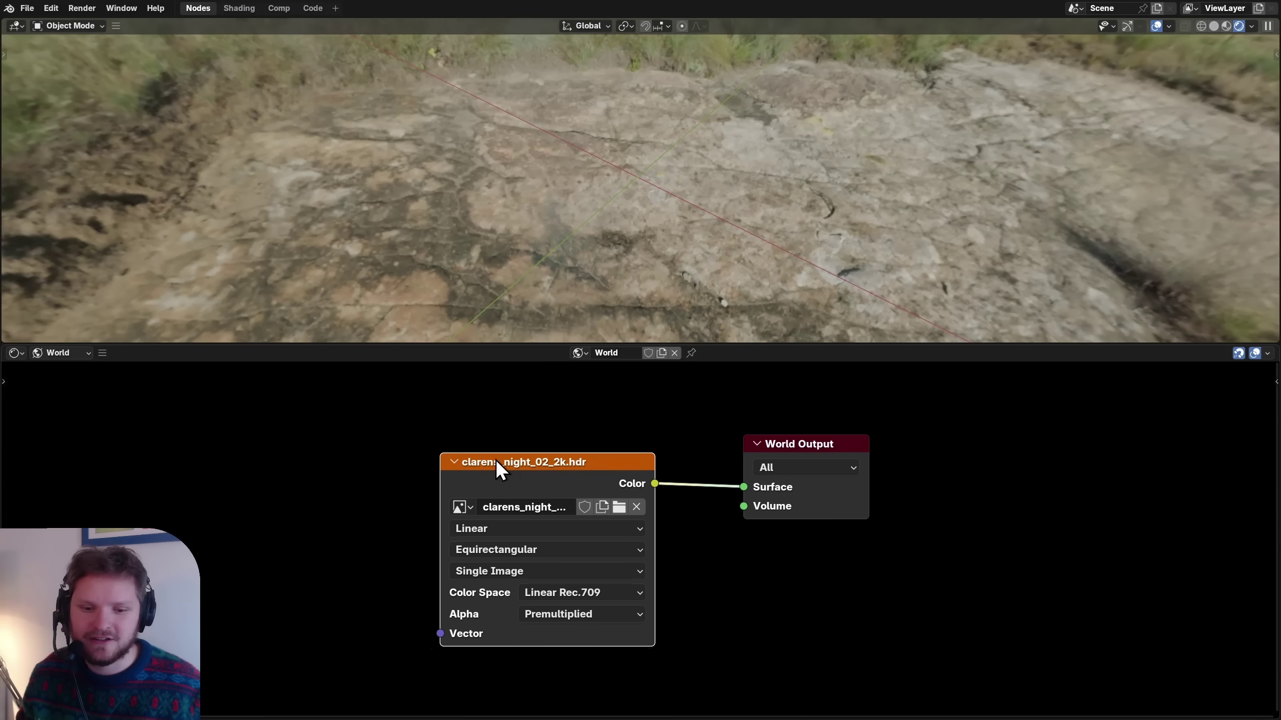
# - Add a Texture Coordinate node and link Generated into the HDRI image's Vector input
pyautogui.moveTo(499, 467); pyautogui.dragTo(497, 430)
pyautogui.moveTo(501, 522); pyautogui.dragTo(739, 516, button='middle')
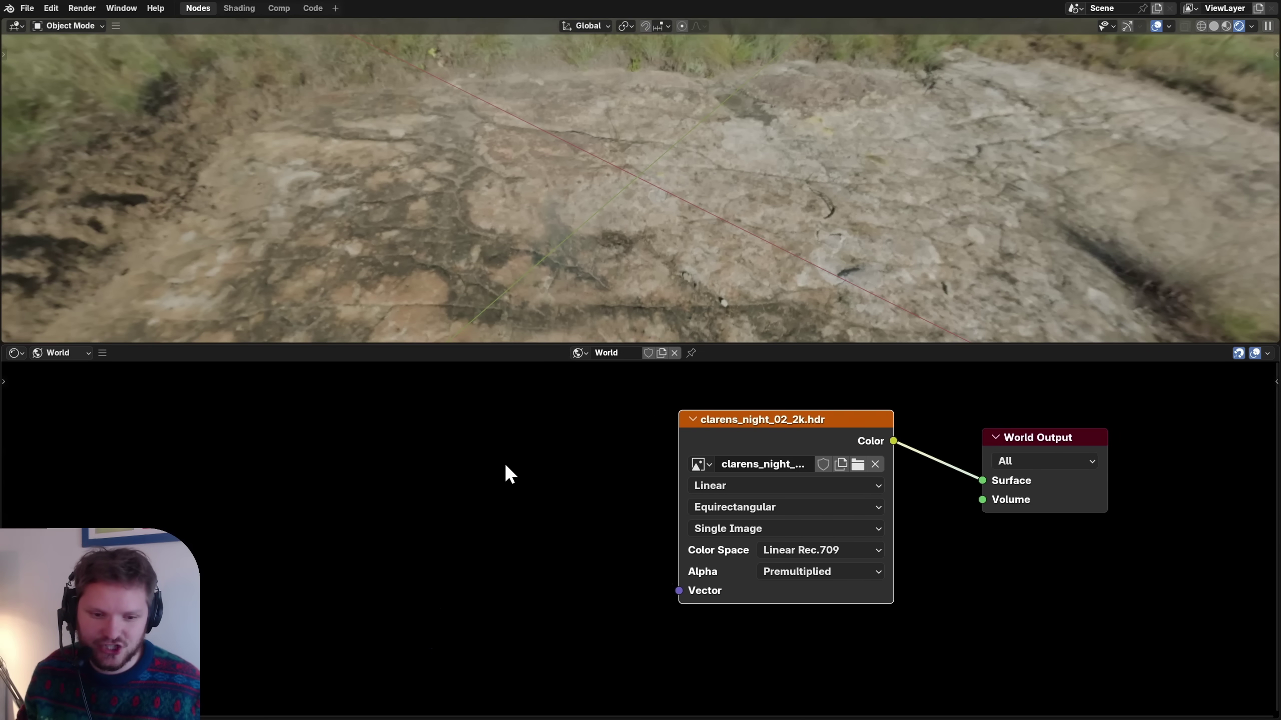
pyautogui.hotkey('shift', 'a')
pyautogui.write('tex')
pyautogui.press('Return')
pyautogui.click(372, 441)
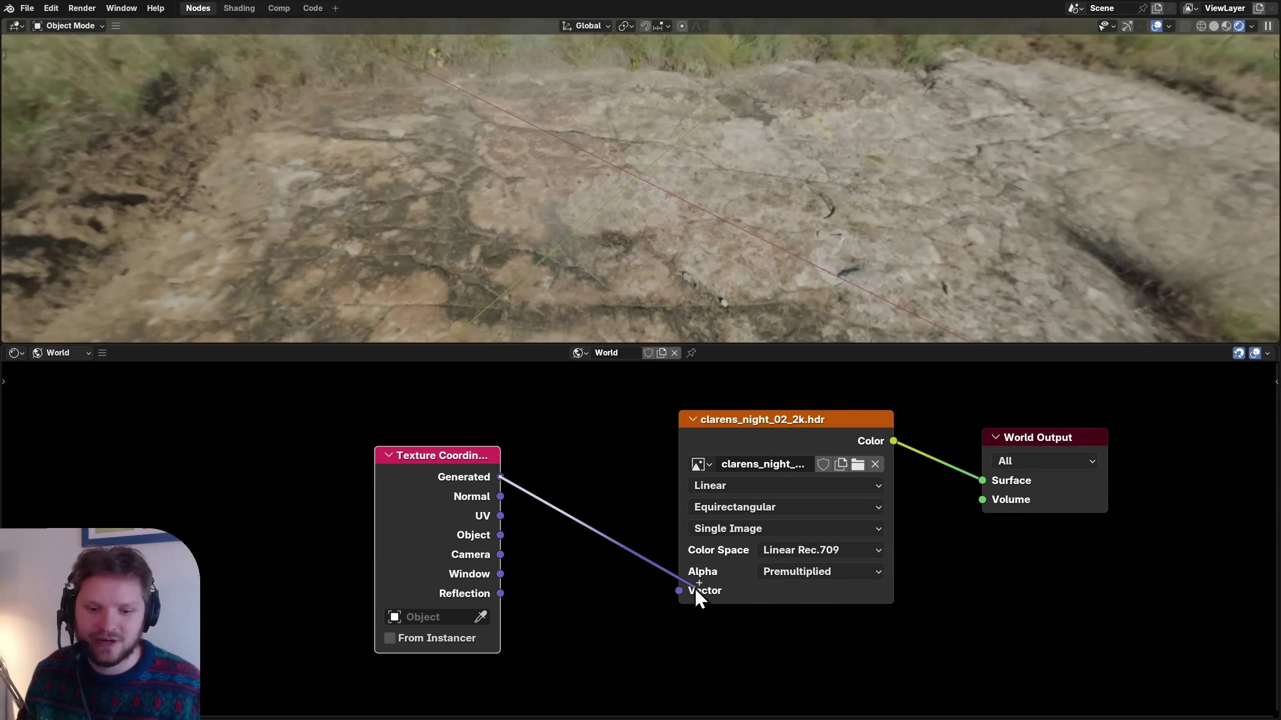
pyautogui.moveTo(695, 589); pyautogui.dragTo(683, 591)
# - Maximize the 3D view and orbit to inspect the coloured coordinate gradient background
pyautogui.hotkey('ctrl', 'space')
pyautogui.moveTo(642, 298); pyautogui.dragTo(668, 279, button='middle')
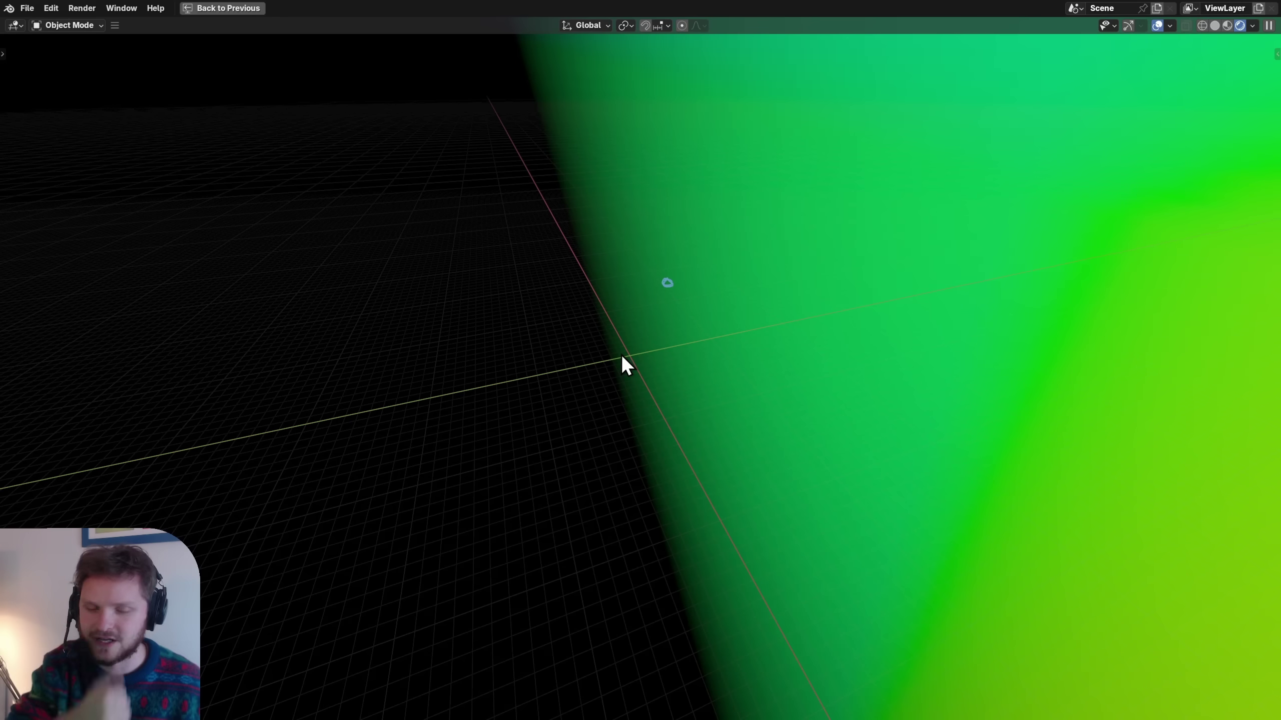
pyautogui.moveTo(621, 356); pyautogui.dragTo(879, 306, button='middle')
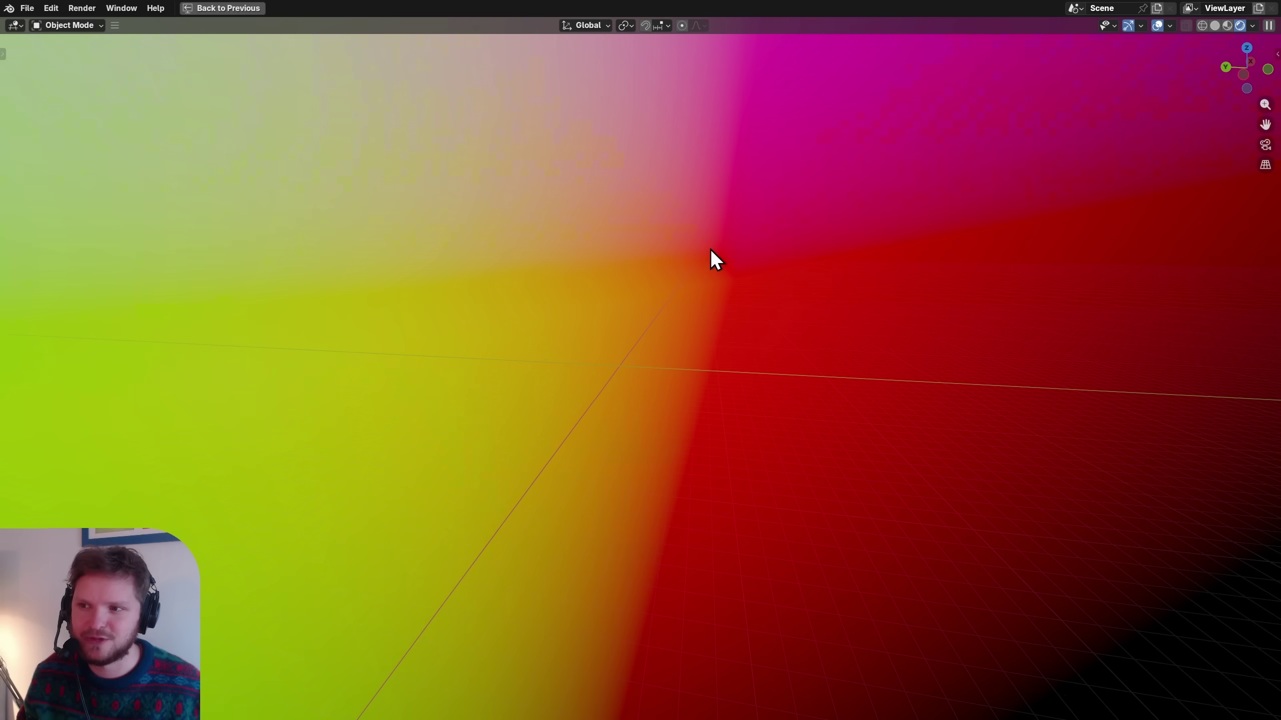
pyautogui.moveTo(710, 248); pyautogui.dragTo(572, 242, button='middle')
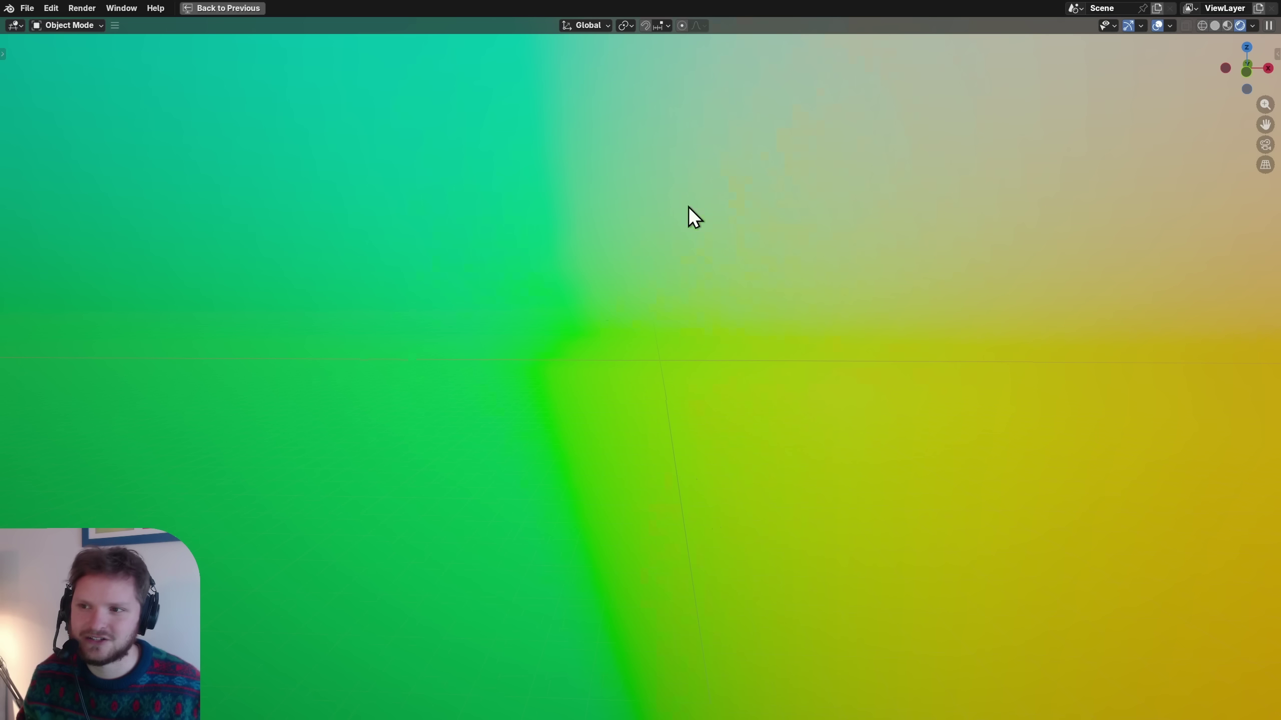
pyautogui.moveTo(669, 380); pyautogui.dragTo(676, 290, button='middle')
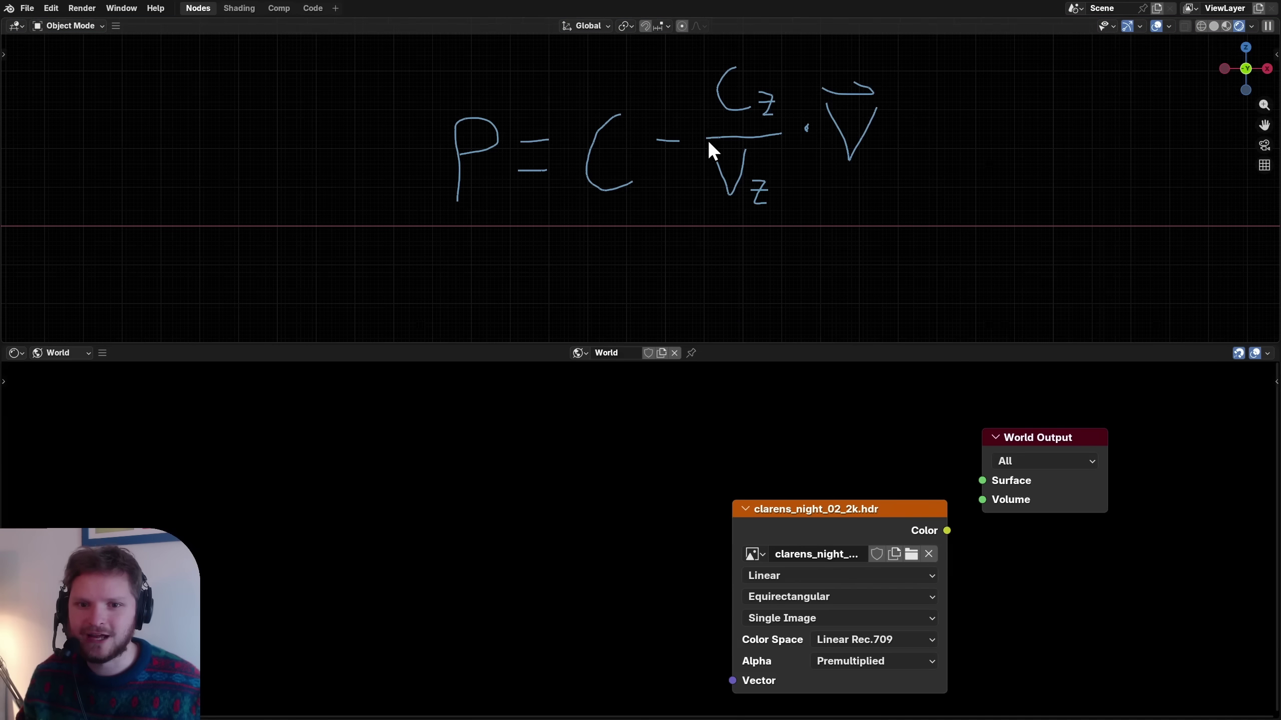
pyautogui.keyDown('shift'); pyautogui.moveTo(708, 140); pyautogui.dragTo(657, 159, button='middle'); pyautogui.keyUp('shift')
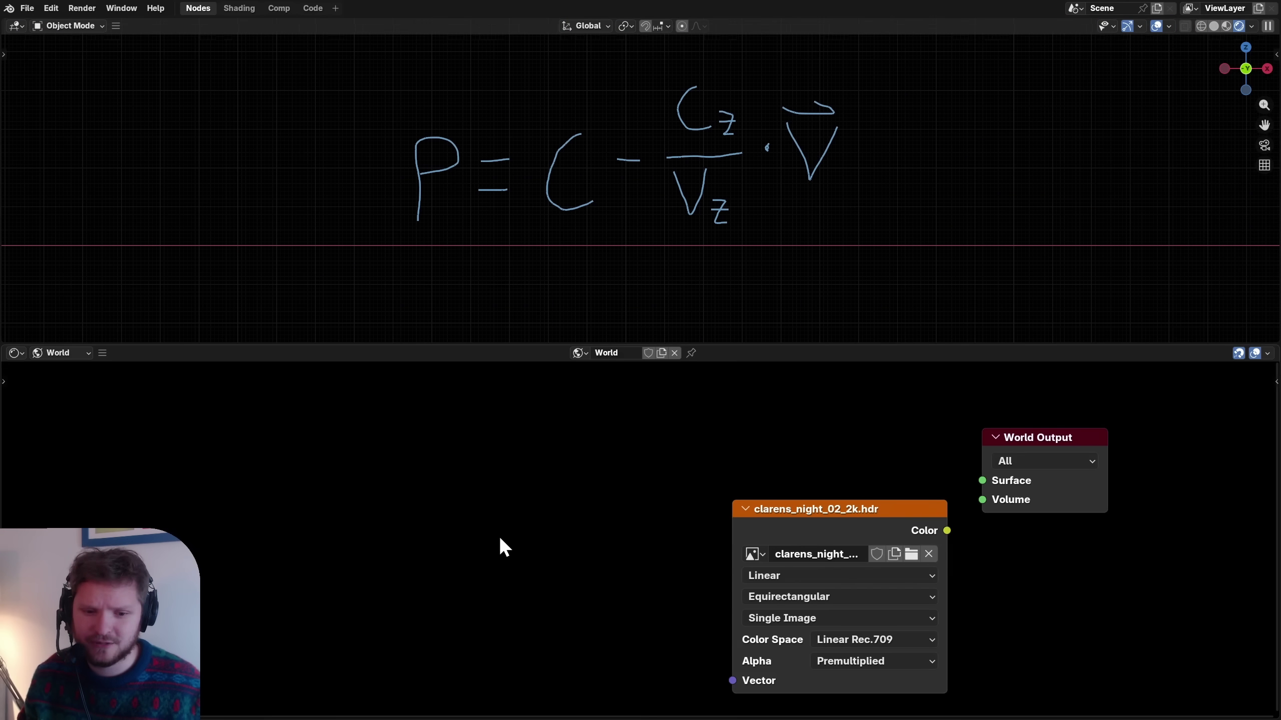
# - Add a Vector Transform node to the world node tree
pyautogui.moveTo(498, 537); pyautogui.dragTo(553, 507, button='middle')
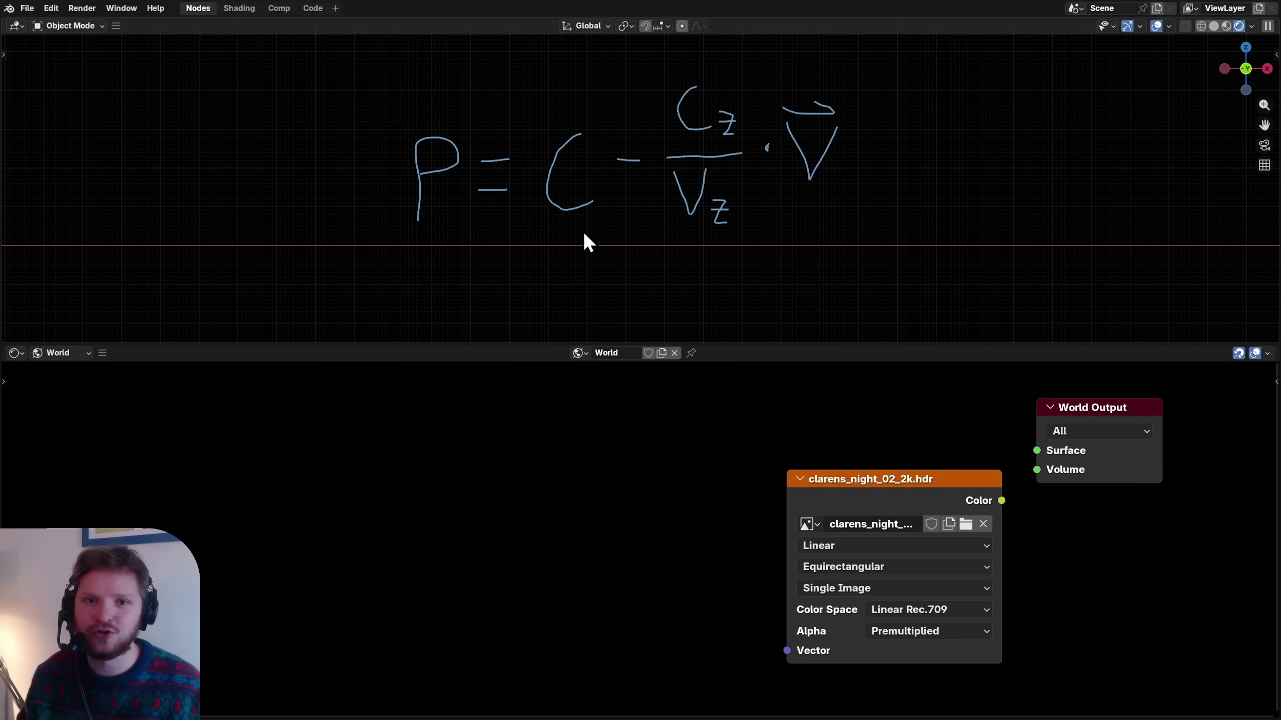
pyautogui.moveTo(386, 503); pyautogui.dragTo(460, 465, button='middle')
pyautogui.scroll(1, 461, 465)
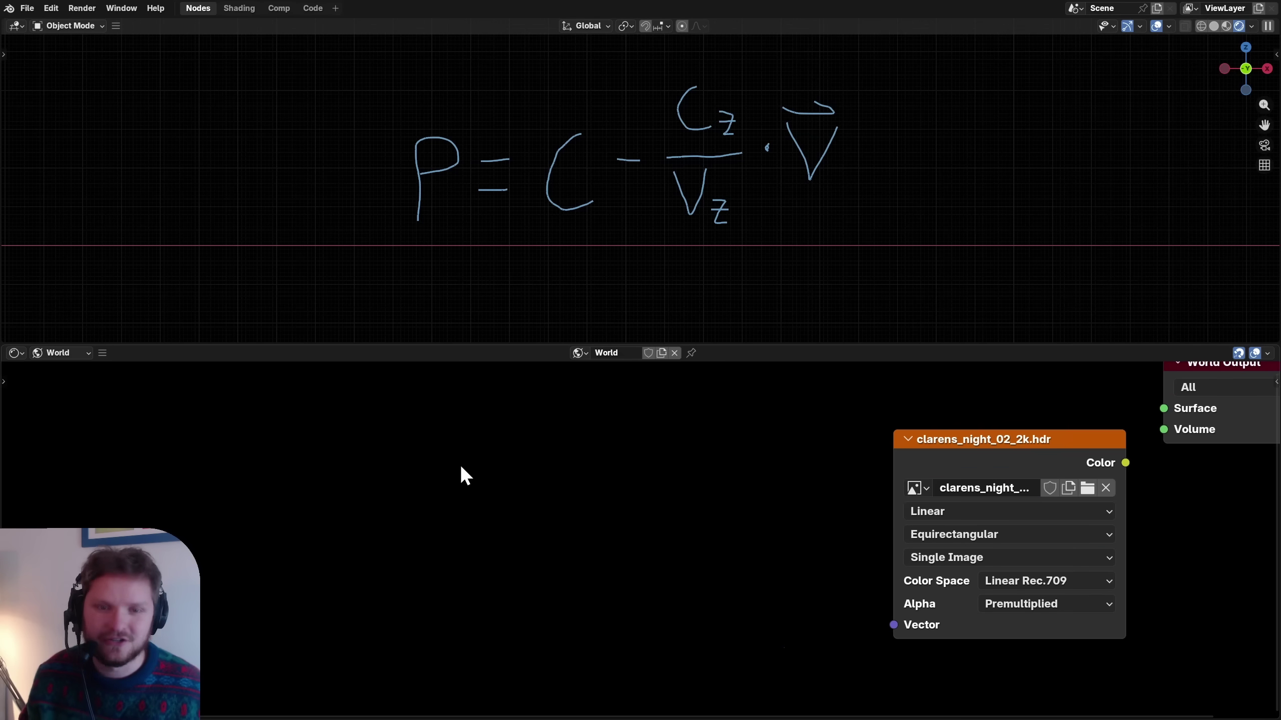
pyautogui.hotkey('shift', 'a')
pyautogui.write('trans')
pyautogui.press('Return')
pyautogui.click(498, 442)
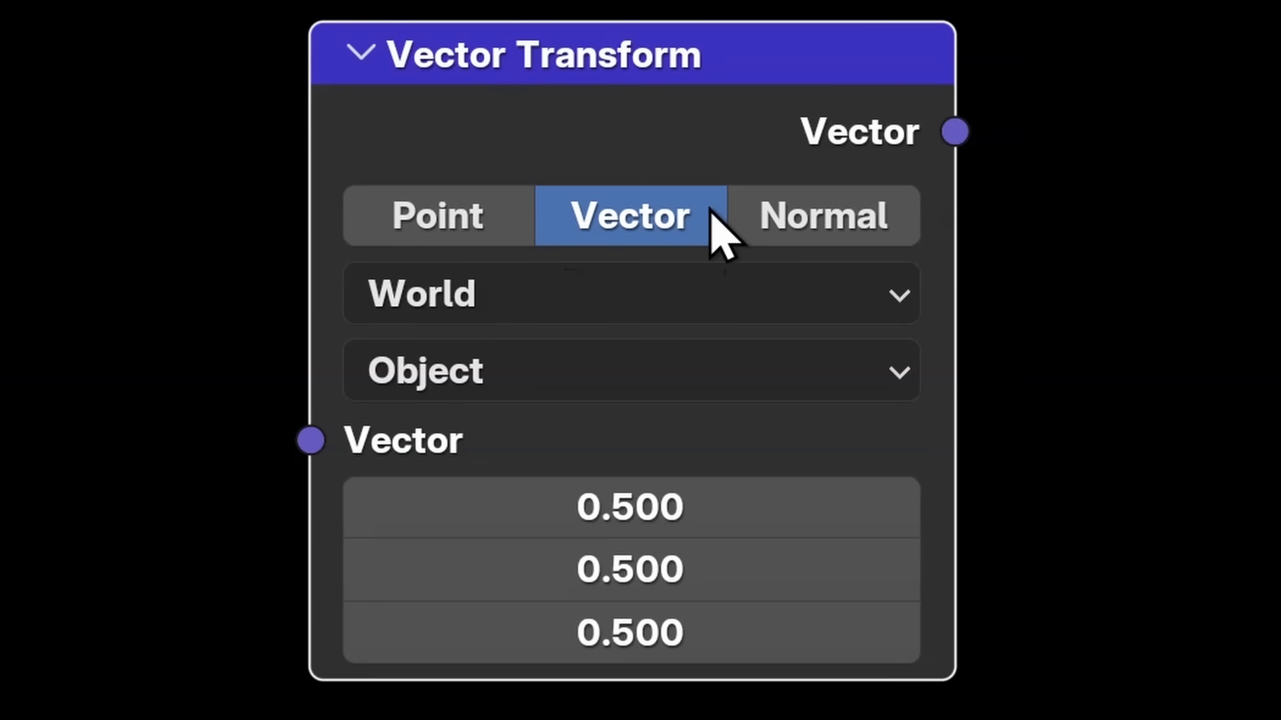
# - Set the Vector Transform to Point, Camera to World, with vector 0,0,0
pyautogui.click(442, 228)
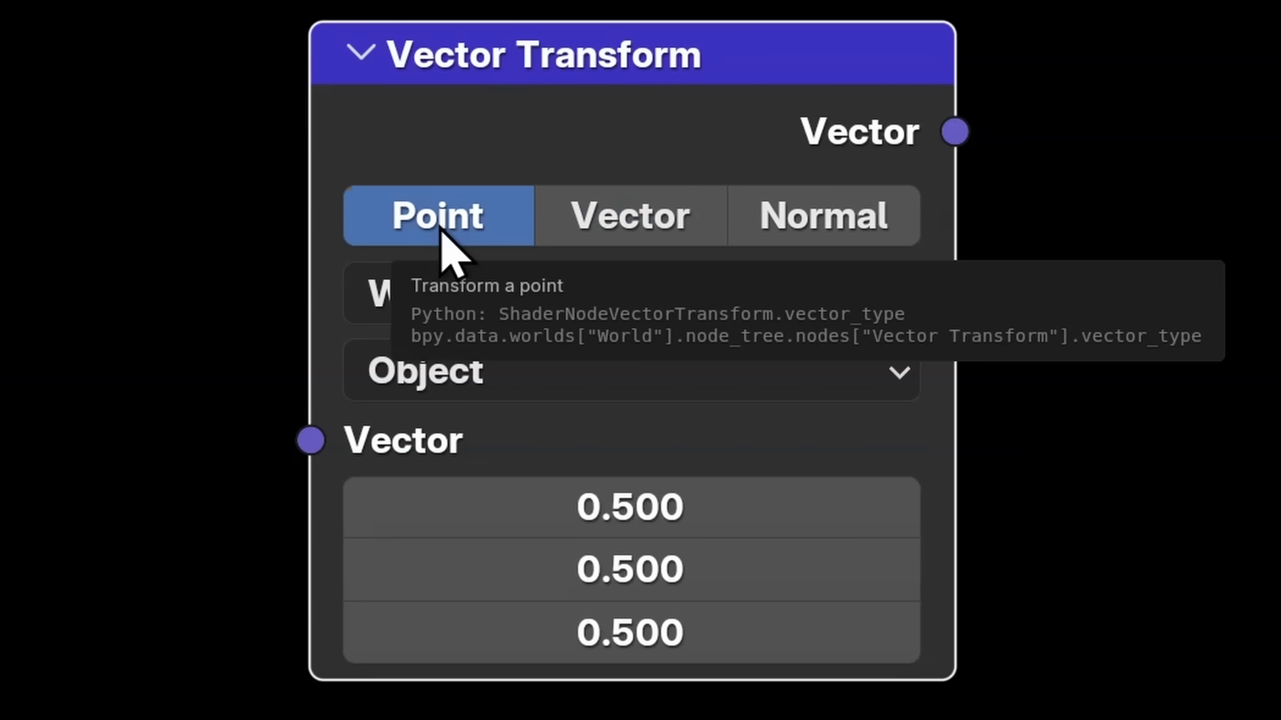
pyautogui.click(495, 315)
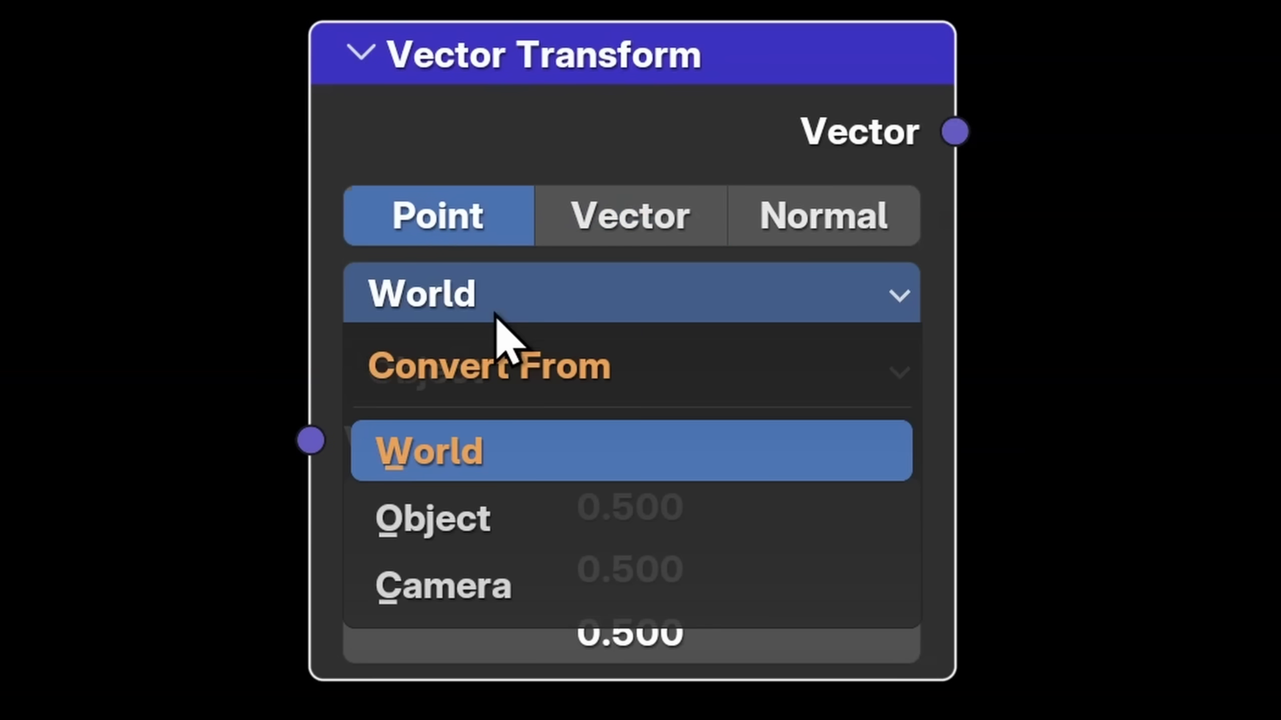
pyautogui.click(496, 315)
pyautogui.click(438, 391)
pyautogui.click(438, 393)
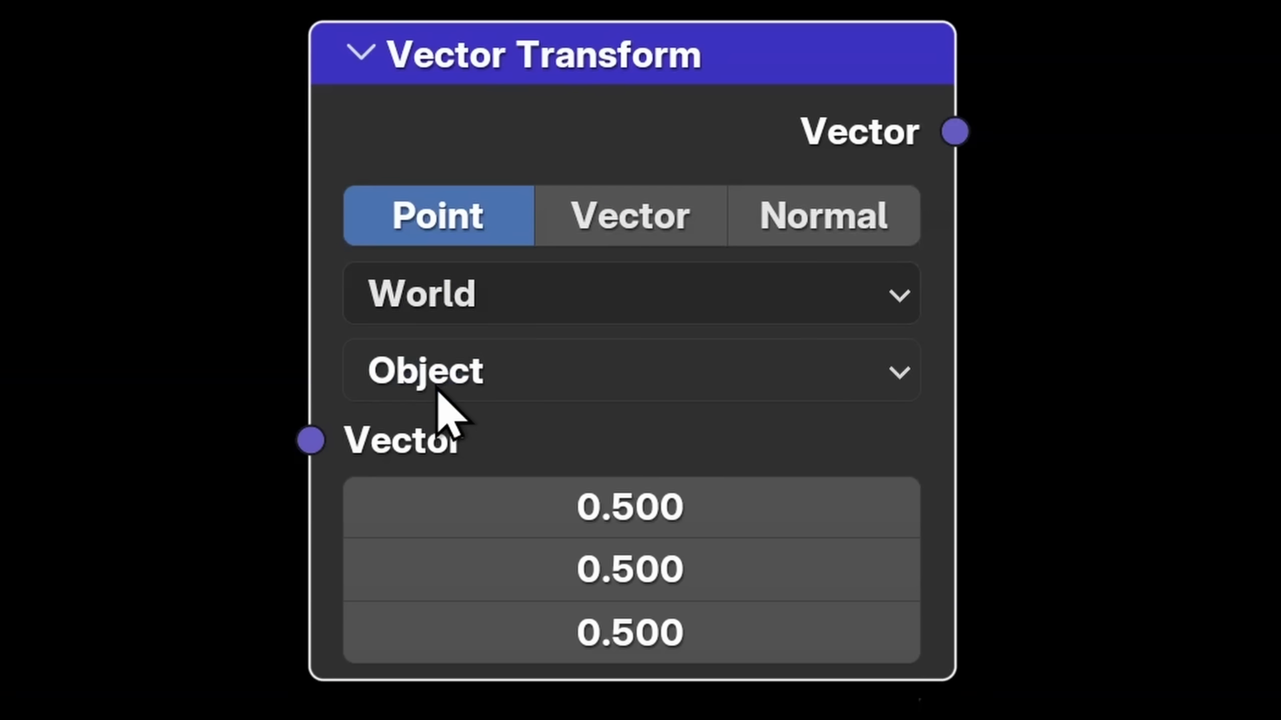
pyautogui.click(486, 297)
pyautogui.click(426, 593)
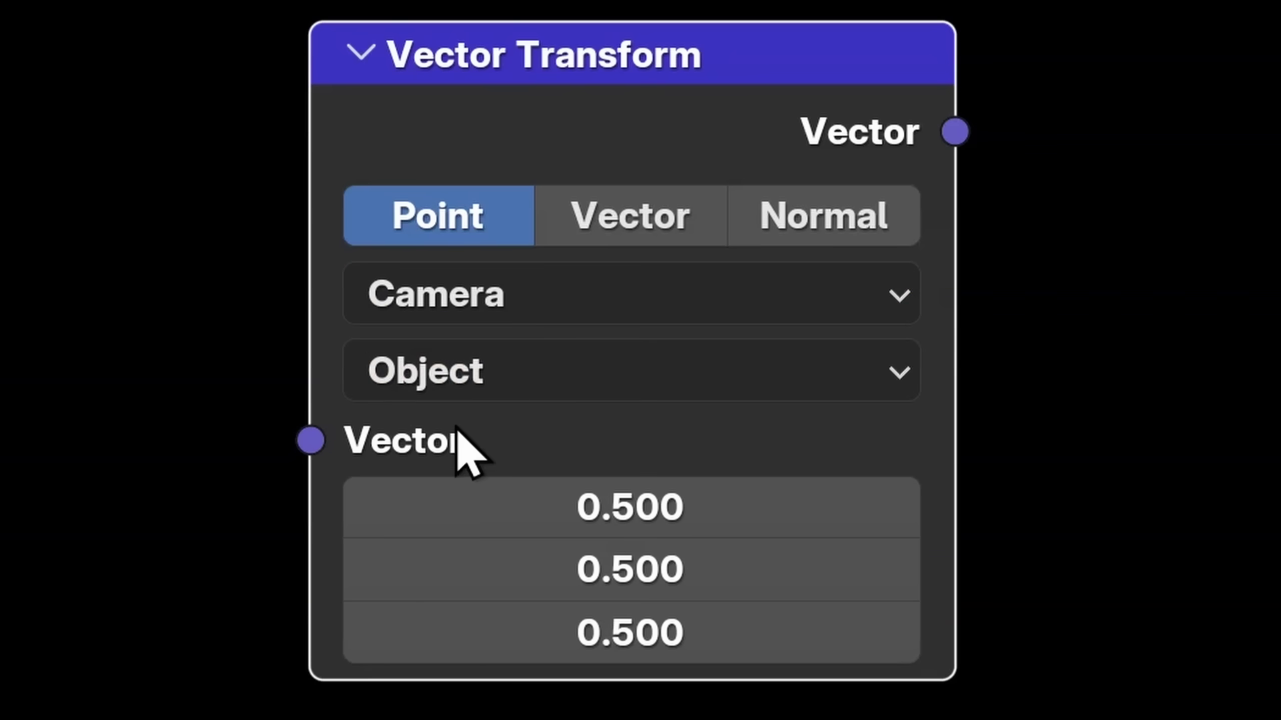
pyautogui.click(457, 384)
pyautogui.click(429, 530)
pyautogui.moveTo(606, 495); pyautogui.dragTo(609, 631)
pyautogui.write('0')
pyautogui.press('Return')
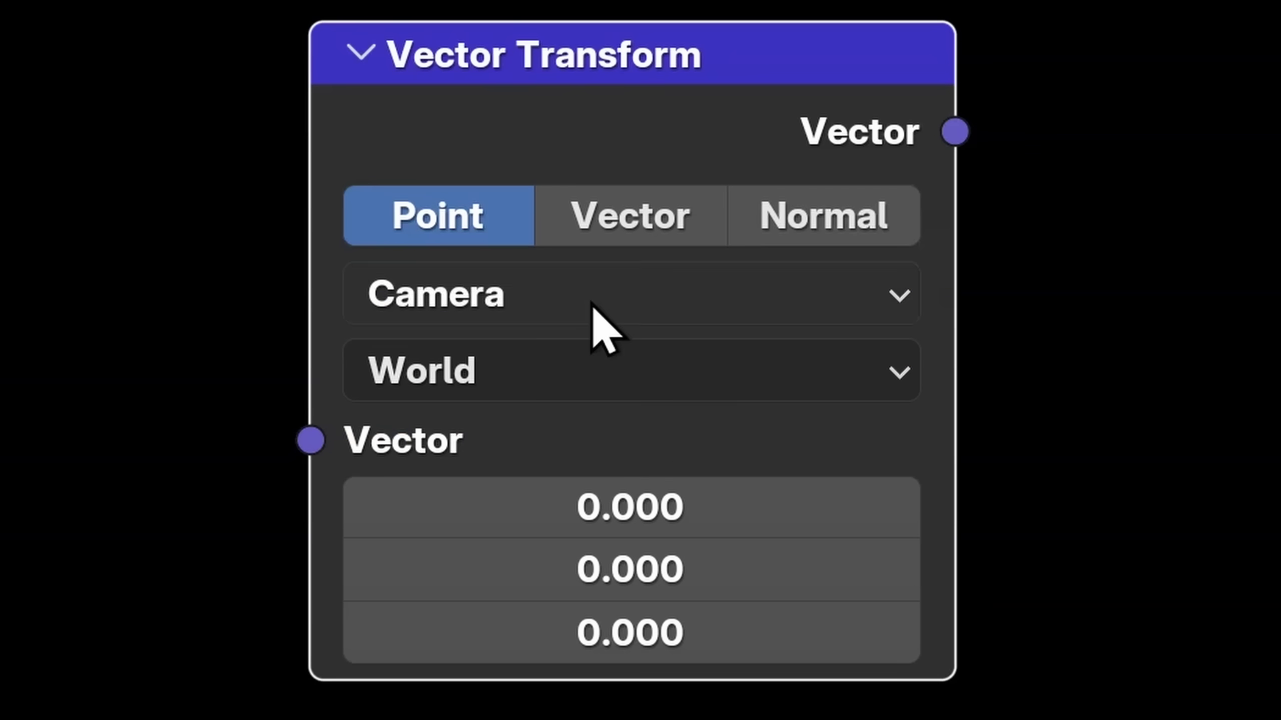
# - Annotate the camera origin as C, then connect the transform output into Separate XYZ
pyautogui.moveTo(955, 133); pyautogui.dragTo(1270, 166)
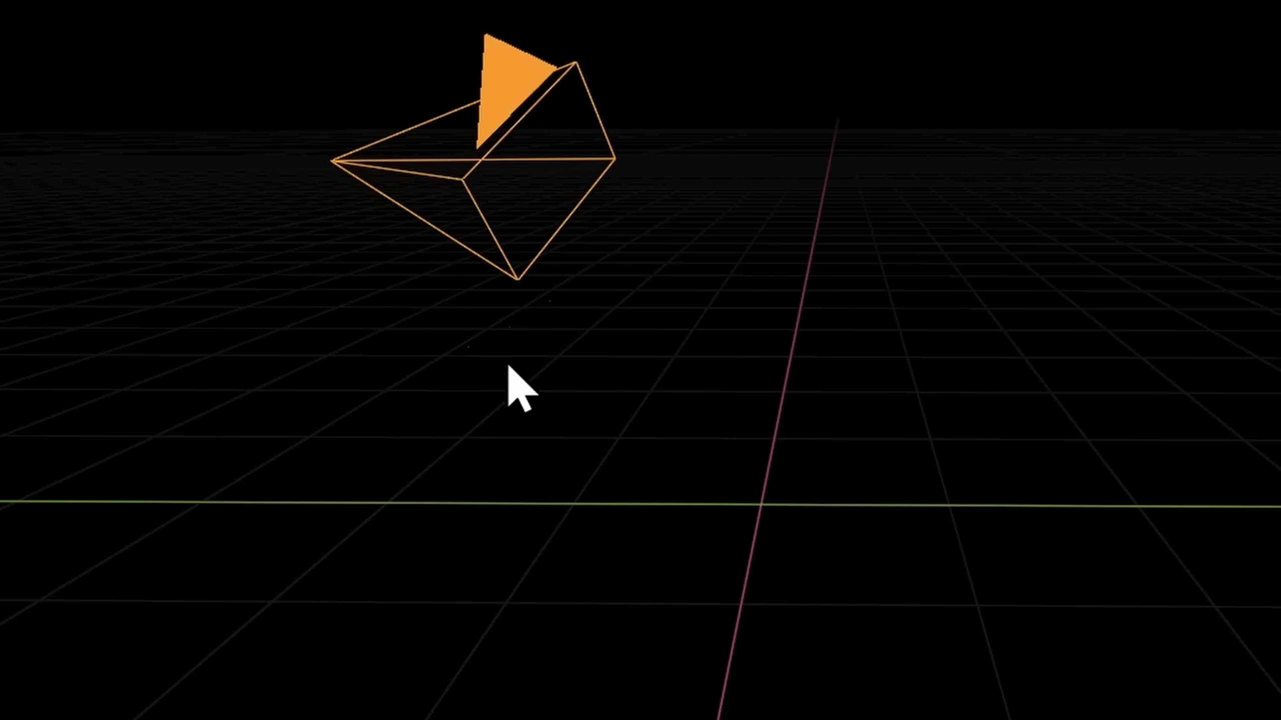
pyautogui.moveTo(333, 161)
pyautogui.mouseDown()
pyautogui.moveTo(321, 142)
pyautogui.moveTo(345, 158)
pyautogui.mouseUp()
pyautogui.moveTo(213, 103)
pyautogui.mouseDown()
pyautogui.moveTo(210, 119)
pyautogui.moveTo(252, 137)
pyautogui.mouseUp()
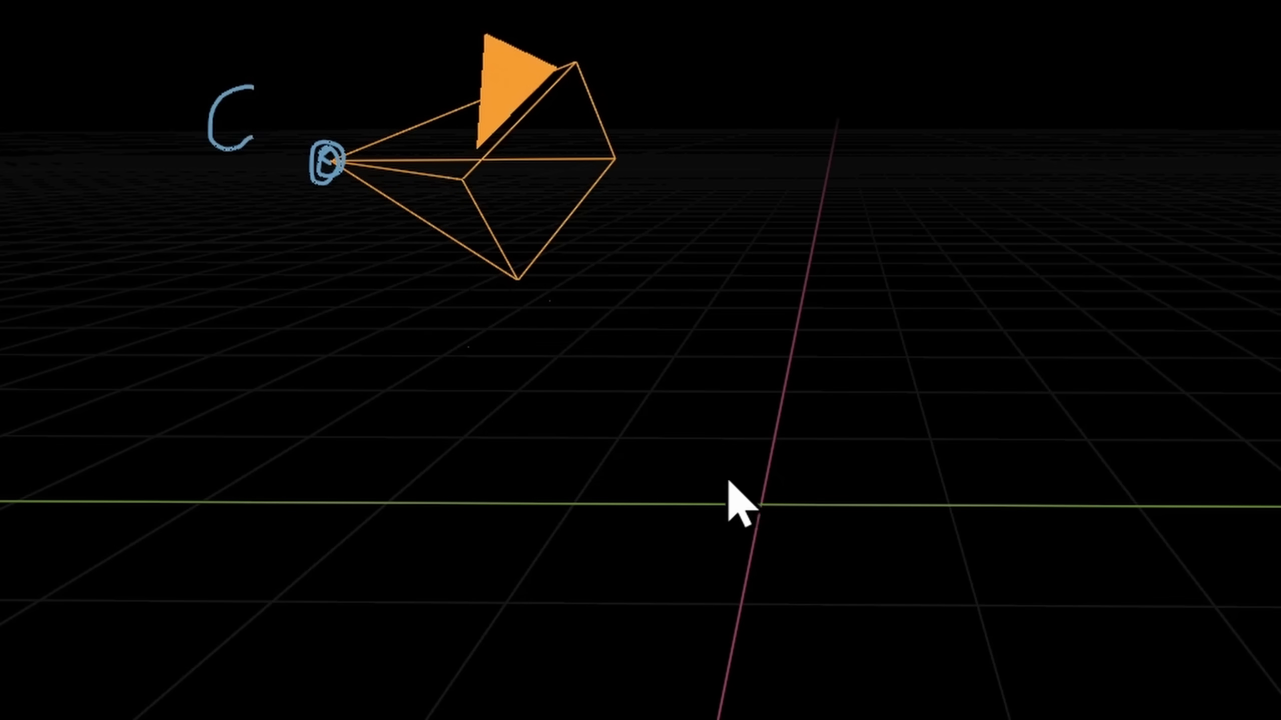
pyautogui.moveTo(729, 481)
pyautogui.mouseDown()
pyautogui.moveTo(386, 204)
pyautogui.moveTo(349, 207)
pyautogui.moveTo(364, 174)
pyautogui.mouseUp()
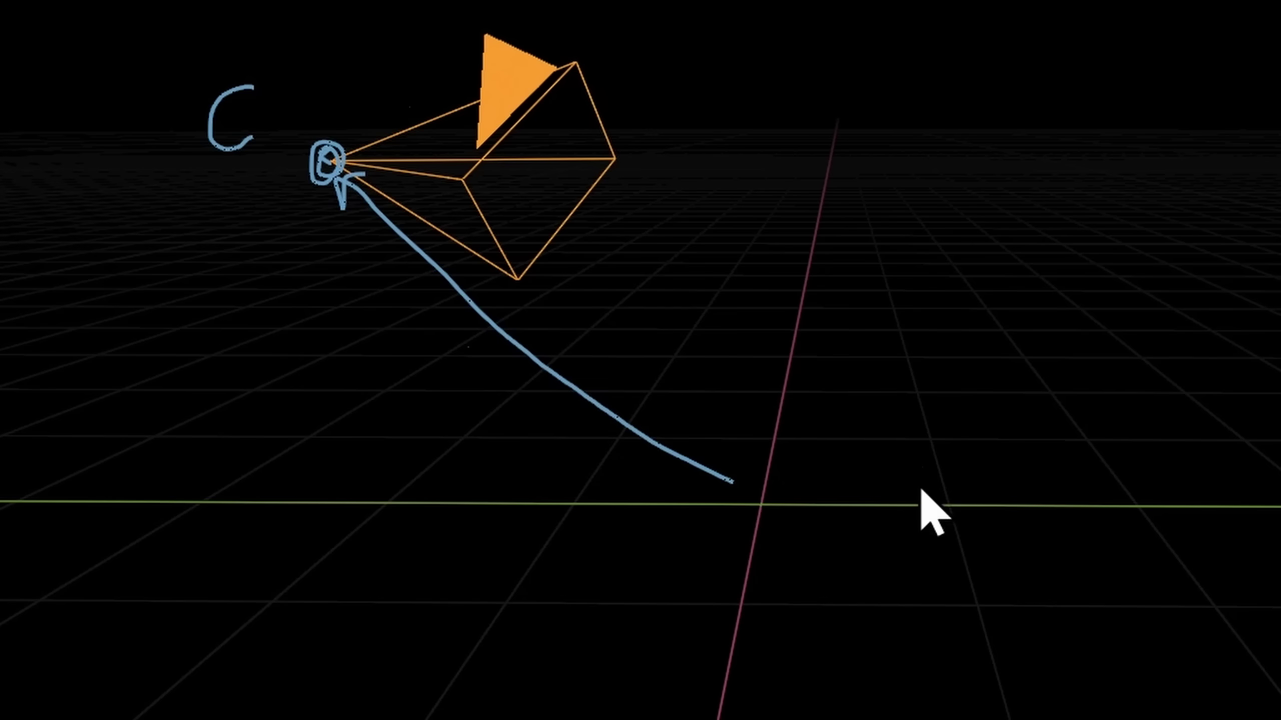
pyautogui.moveTo(921, 490)
pyautogui.mouseDown(button='right')
pyautogui.moveTo(509, 265)
pyautogui.moveTo(284, 204)
pyautogui.mouseUp(button='right')
pyautogui.keyDown('shift'); pyautogui.moveTo(361, 153); pyautogui.dragTo(357, 266, button='middle'); pyautogui.keyUp('shift')
pyautogui.moveTo(319, 259); pyautogui.dragTo(322, 262)
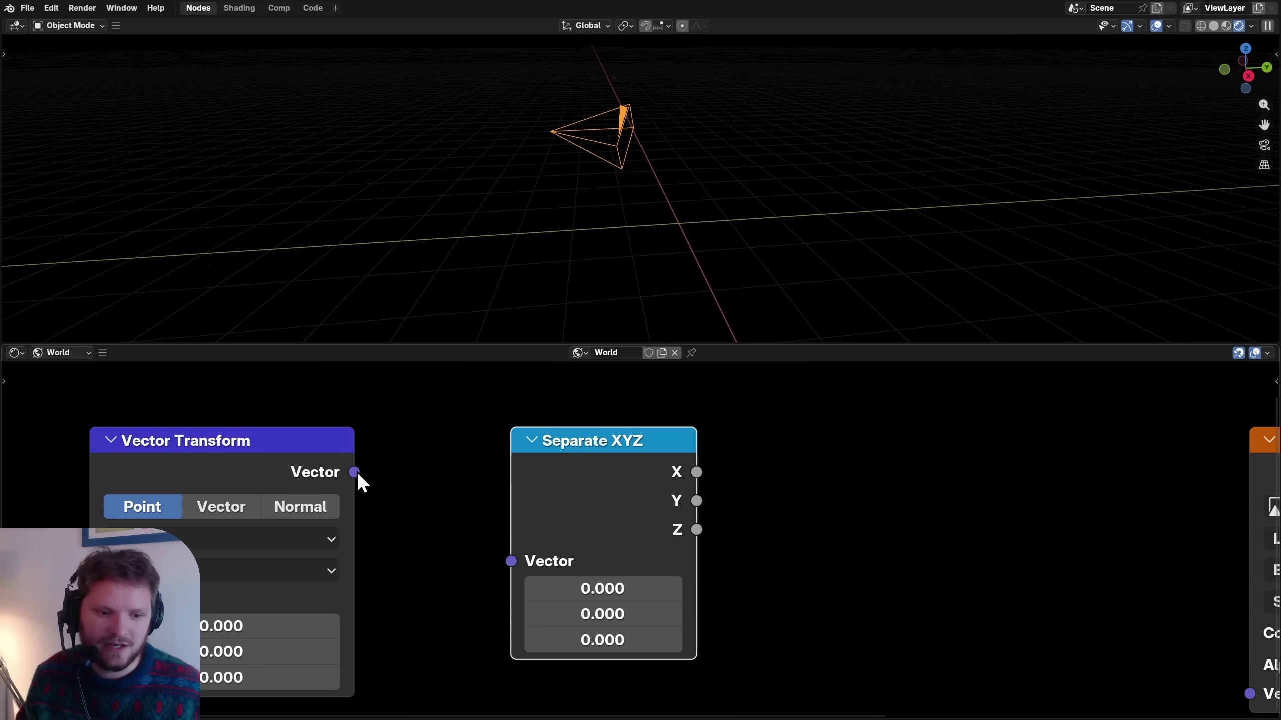
pyautogui.moveTo(355, 473); pyautogui.dragTo(500, 562)
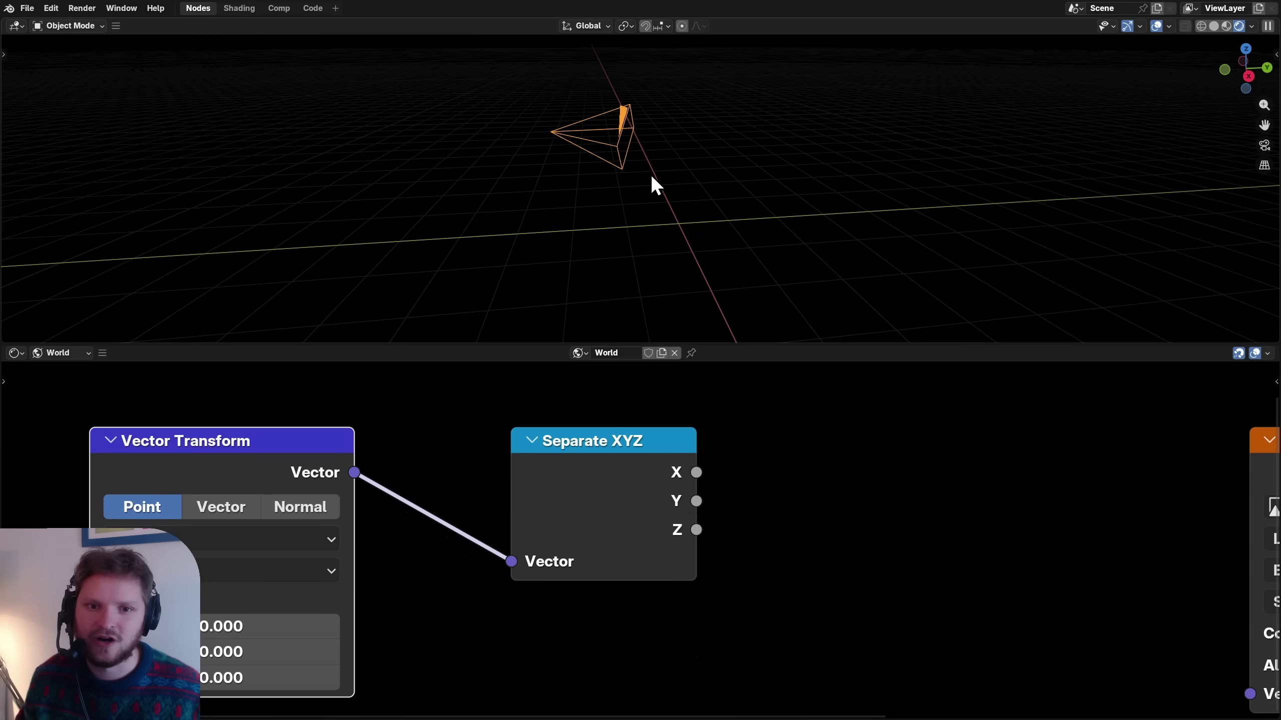
# - Place the Geometry node below Separate XYZ and preview its Incoming direction as the world
pyautogui.moveTo(651, 175)
pyautogui.mouseDown(button='middle')
pyautogui.moveTo(618, 180)
pyautogui.moveTo(589, 132)
pyautogui.mouseUp(button='middle')
pyautogui.moveTo(588, 125); pyautogui.dragTo(643, 141)
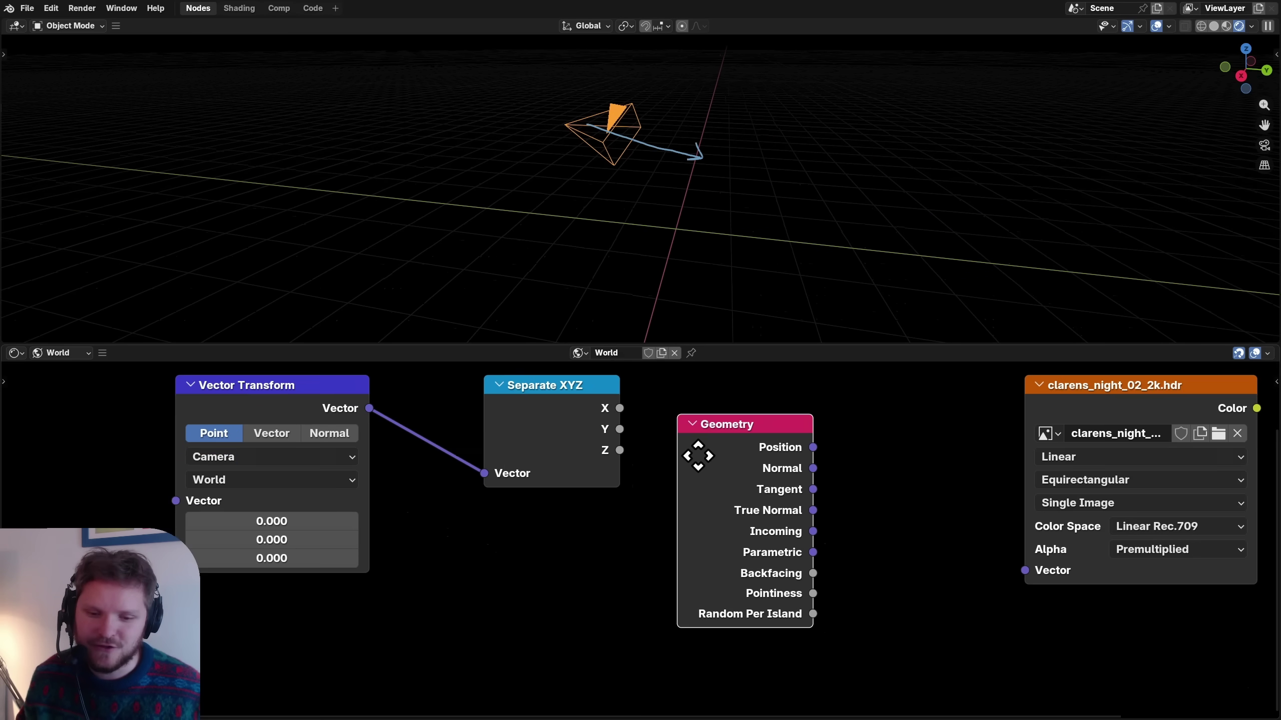
pyautogui.moveTo(697, 453); pyautogui.dragTo(525, 504)
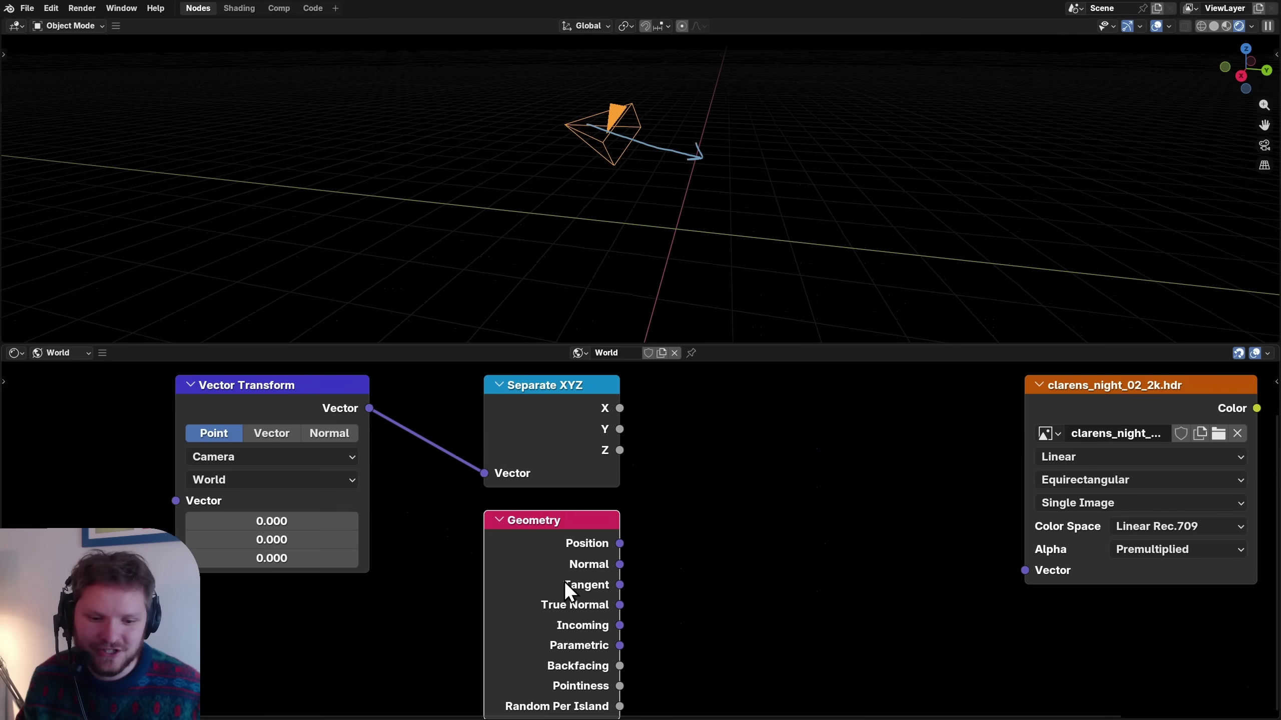
pyautogui.scroll(2, 564, 581)
pyautogui.keyDown('ctrl'); pyautogui.keyDown('shift'); pyautogui.click(525, 512); pyautogui.keyUp('shift'); pyautogui.keyUp('ctrl')
pyautogui.keyDown('ctrl'); pyautogui.keyDown('shift'); pyautogui.click(505, 505); pyautogui.keyUp('shift'); pyautogui.keyUp('ctrl')
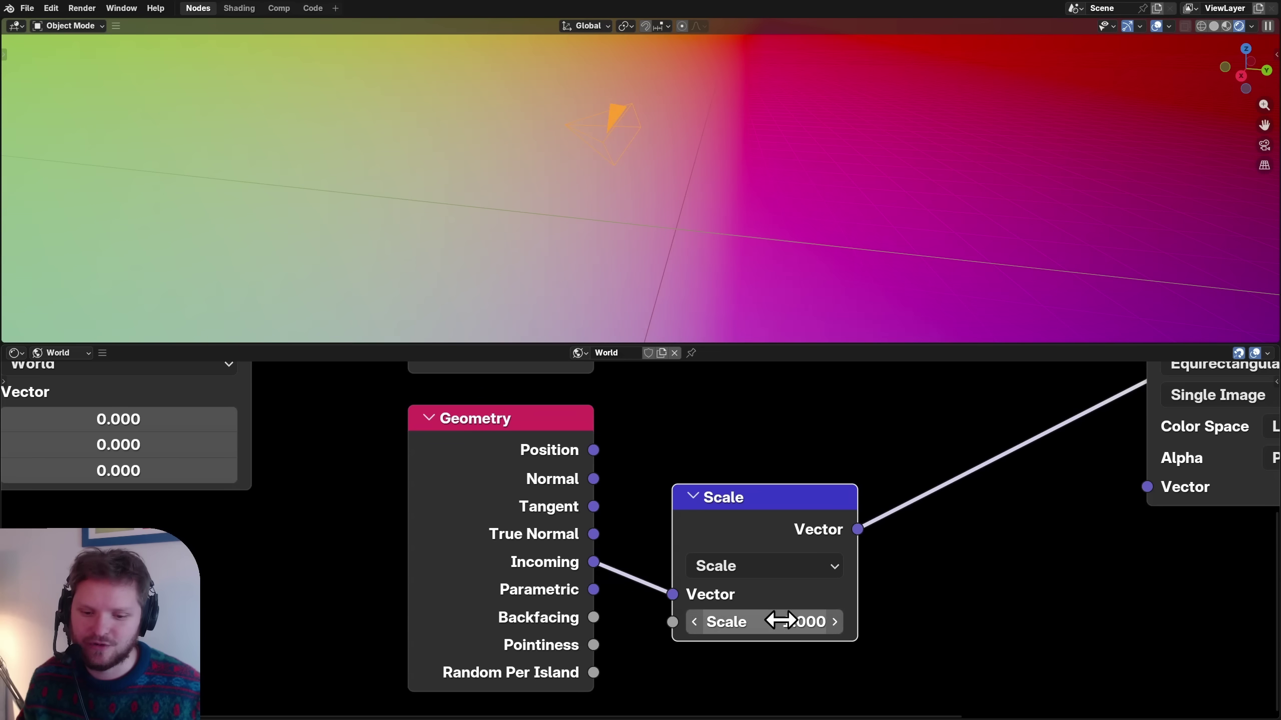
# - Set the Scale node's factor to -1 and compare the background colours
pyautogui.click(775, 622)
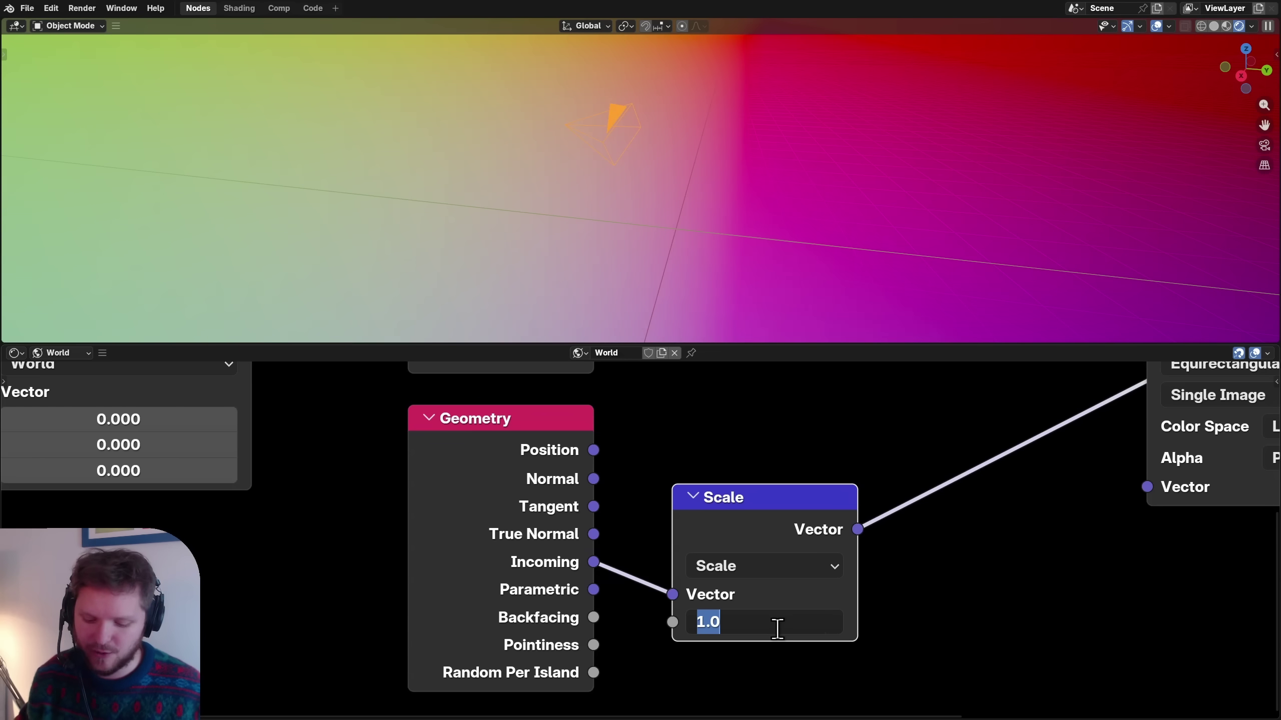
pyautogui.write('-1')
pyautogui.press('Return')
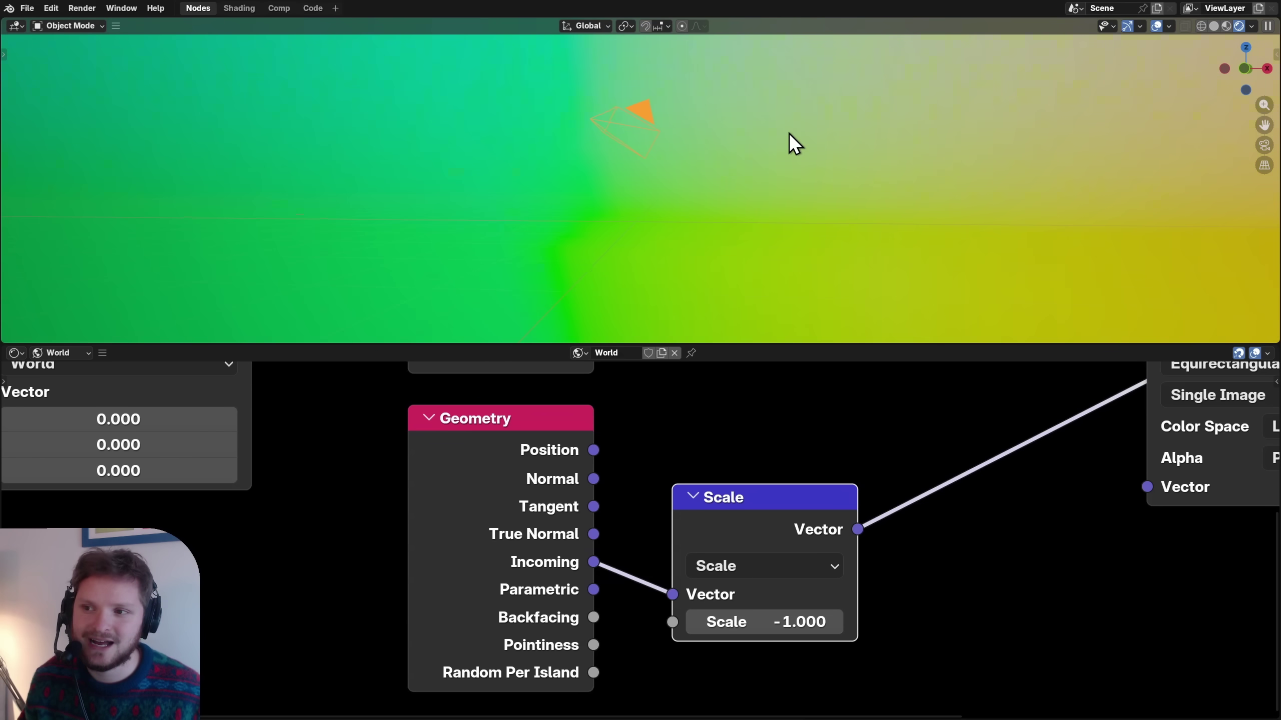
pyautogui.moveTo(789, 133); pyautogui.dragTo(843, 164, button='middle')
pyautogui.scroll(-3, 434, 536)
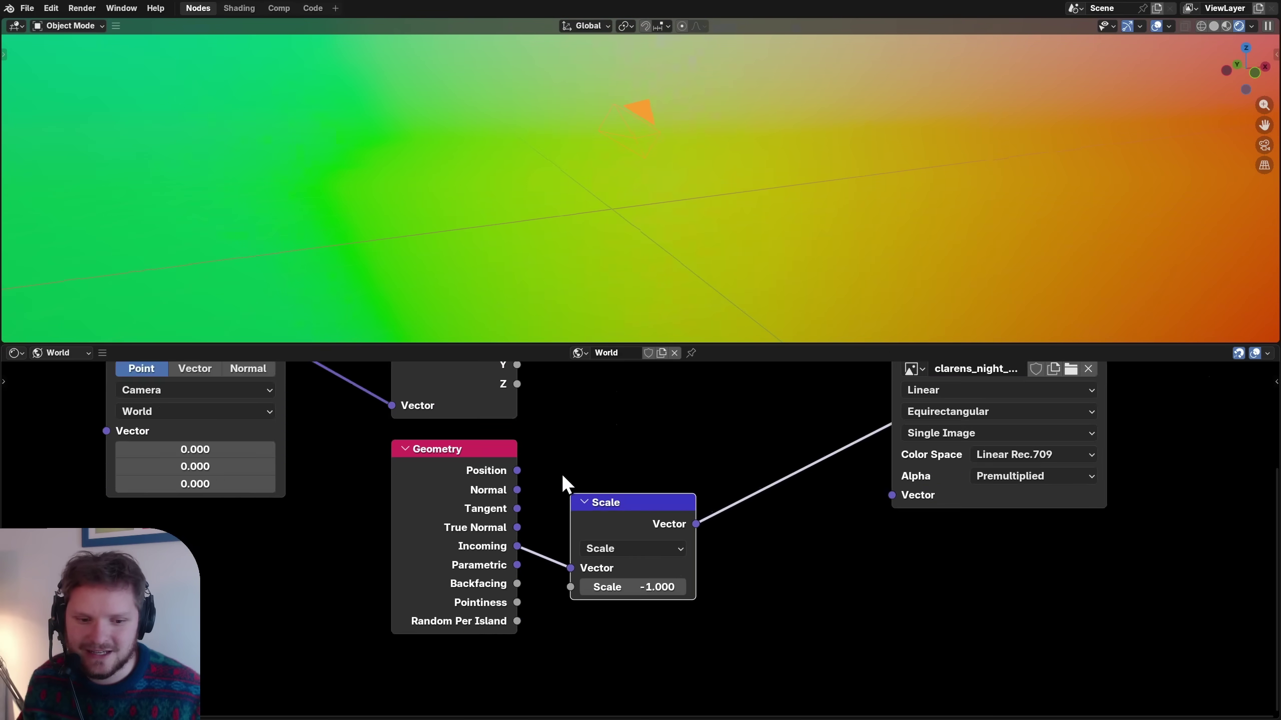
pyautogui.scroll(3, 562, 476)
# - Preview Generated coordinates, then the flipped Incoming vector, to compare gradients
pyautogui.hotkey('shift', 'a')
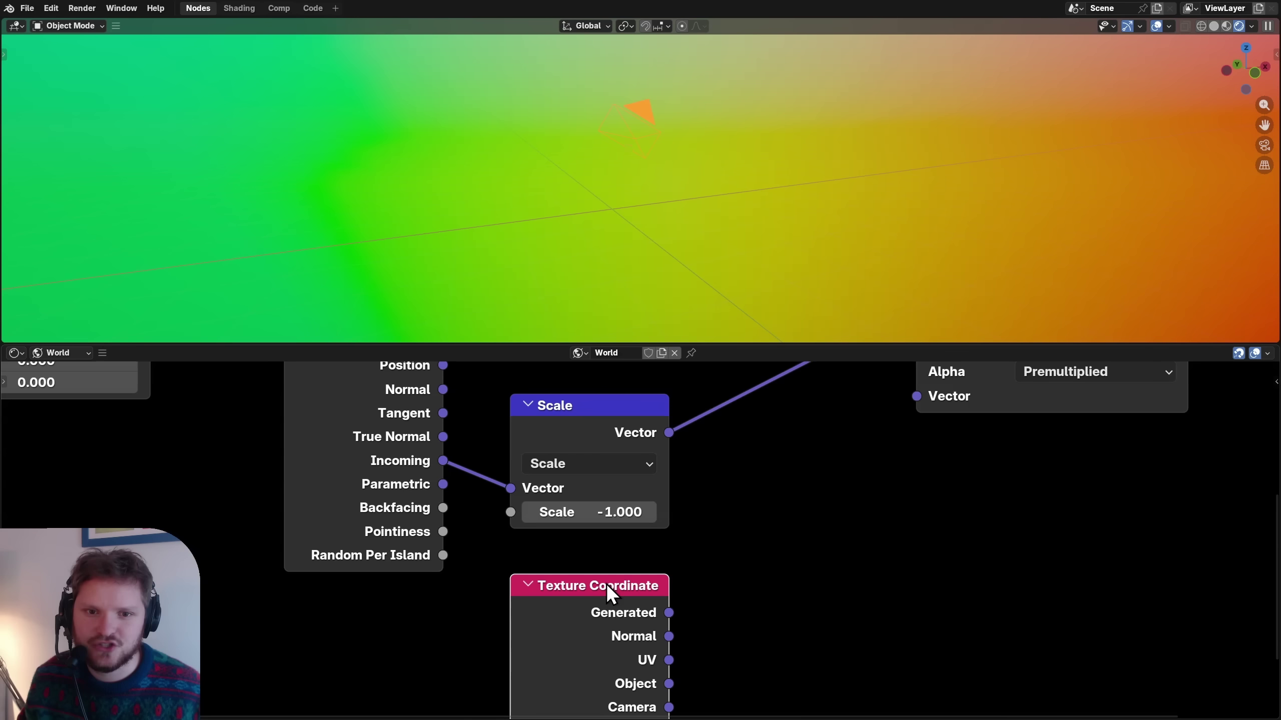
pyautogui.keyDown('ctrl'); pyautogui.keyDown('shift'); pyautogui.click(606, 585); pyautogui.keyUp('shift'); pyautogui.keyUp('ctrl')
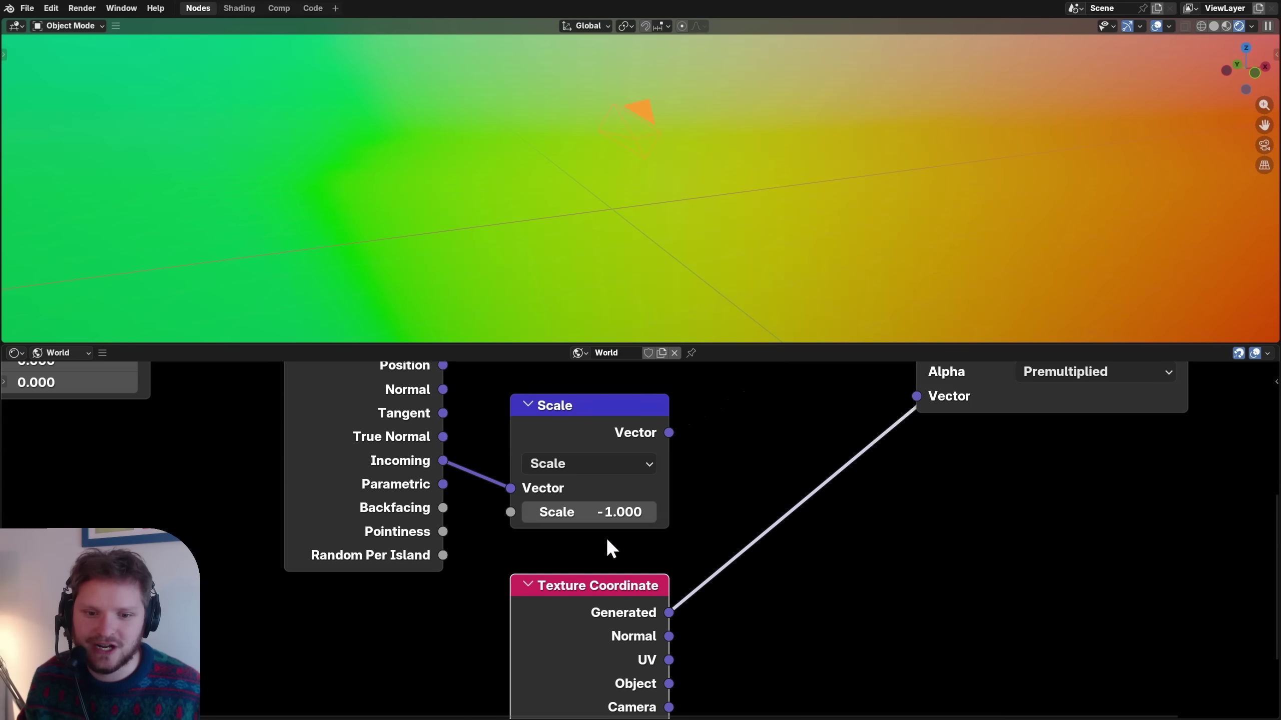
pyautogui.keyDown('ctrl'); pyautogui.keyDown('shift'); pyautogui.click(633, 432); pyautogui.keyUp('shift'); pyautogui.keyUp('ctrl')
pyautogui.moveTo(572, 180); pyautogui.dragTo(572, 129, button='middle')
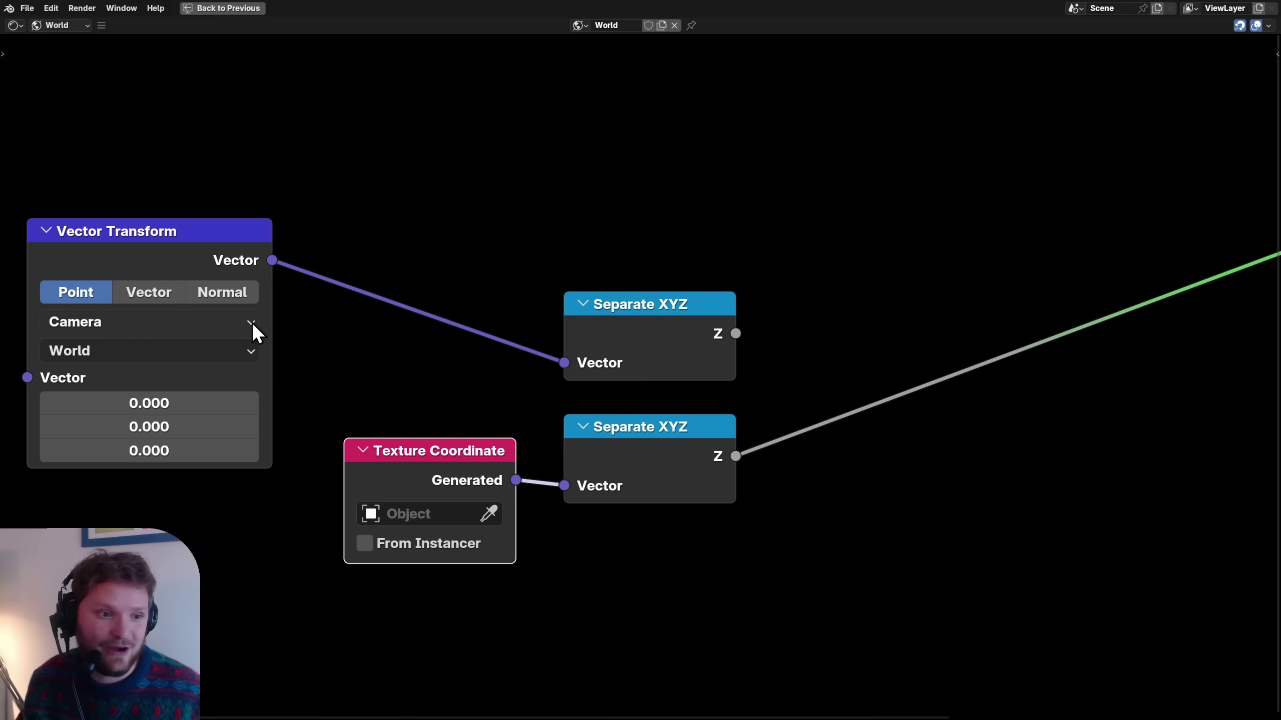
# - Move Vector Transform toward Separate XYZ and add a Subtract node
pyautogui.moveTo(197, 232); pyautogui.dragTo(391, 183)
pyautogui.moveTo(473, 215); pyautogui.dragTo(310, 273, button='middle')
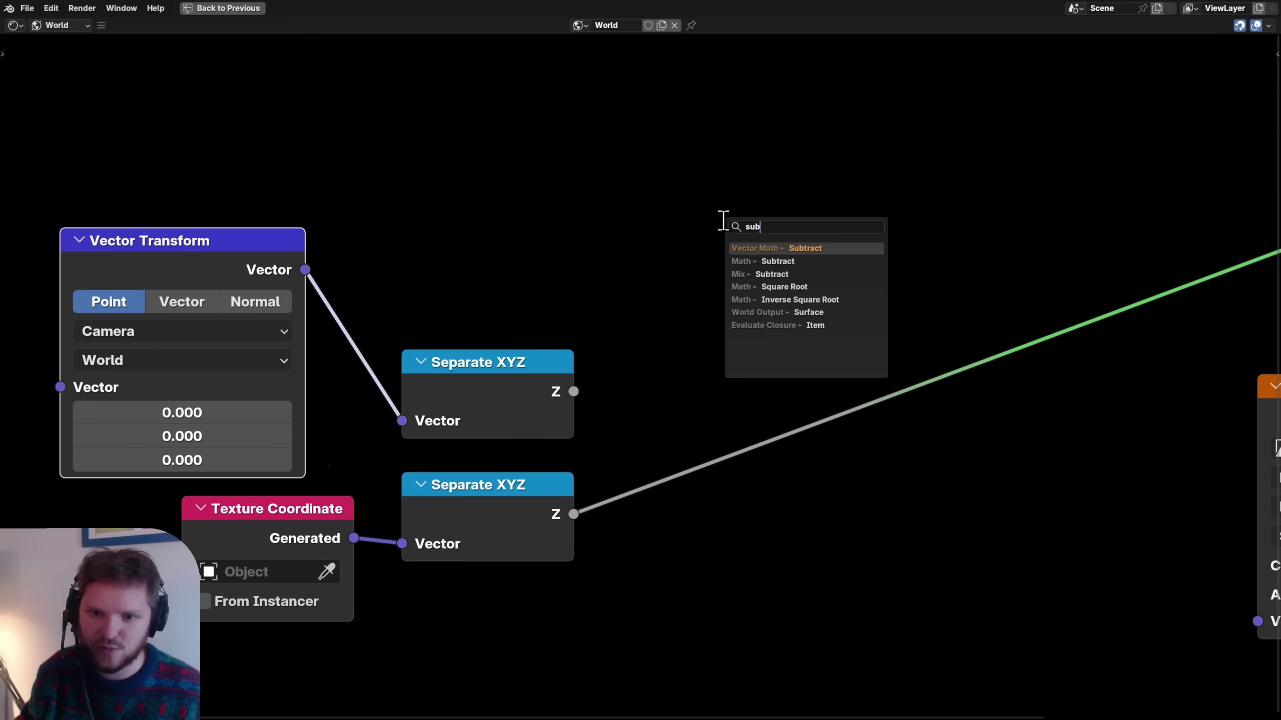
pyautogui.press('Return')
pyautogui.click(869, 124)
# - Add a Divide of the Z outputs feeding a Scale node into Subtract's second Vector
pyautogui.moveTo(580, 368); pyautogui.dragTo(657, 351)
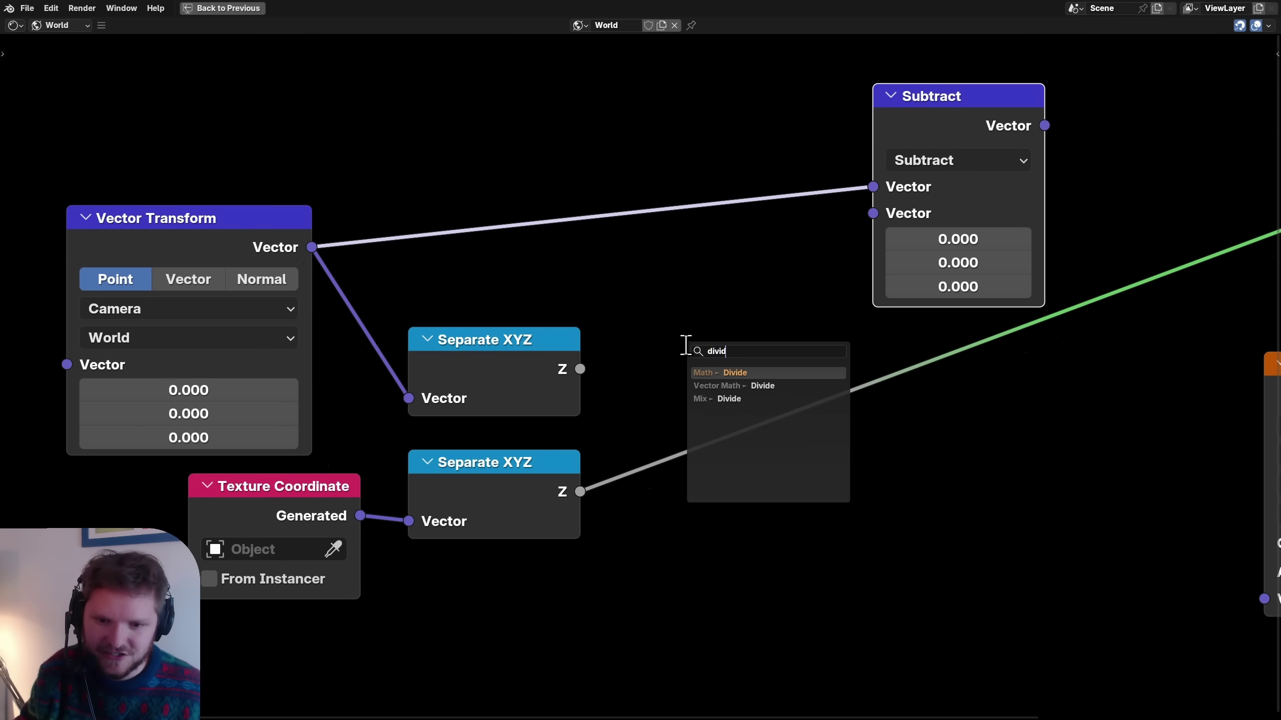
pyautogui.press('Return')
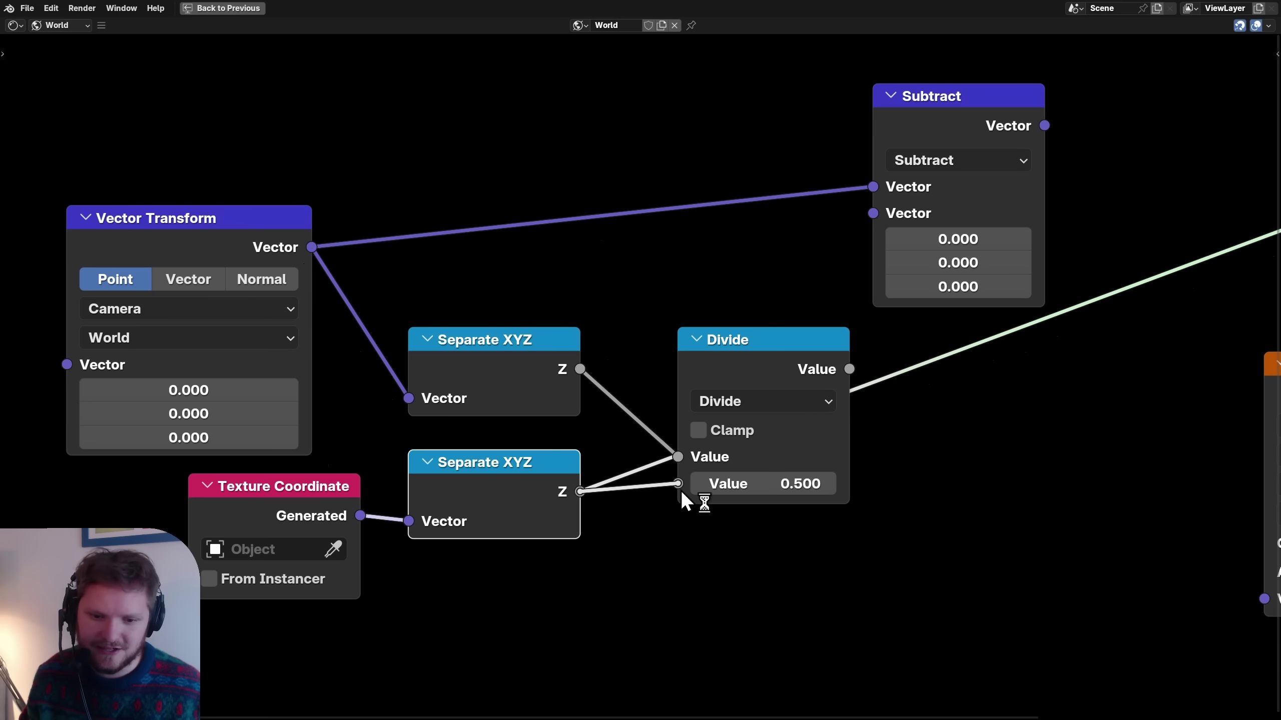
pyautogui.click(709, 373)
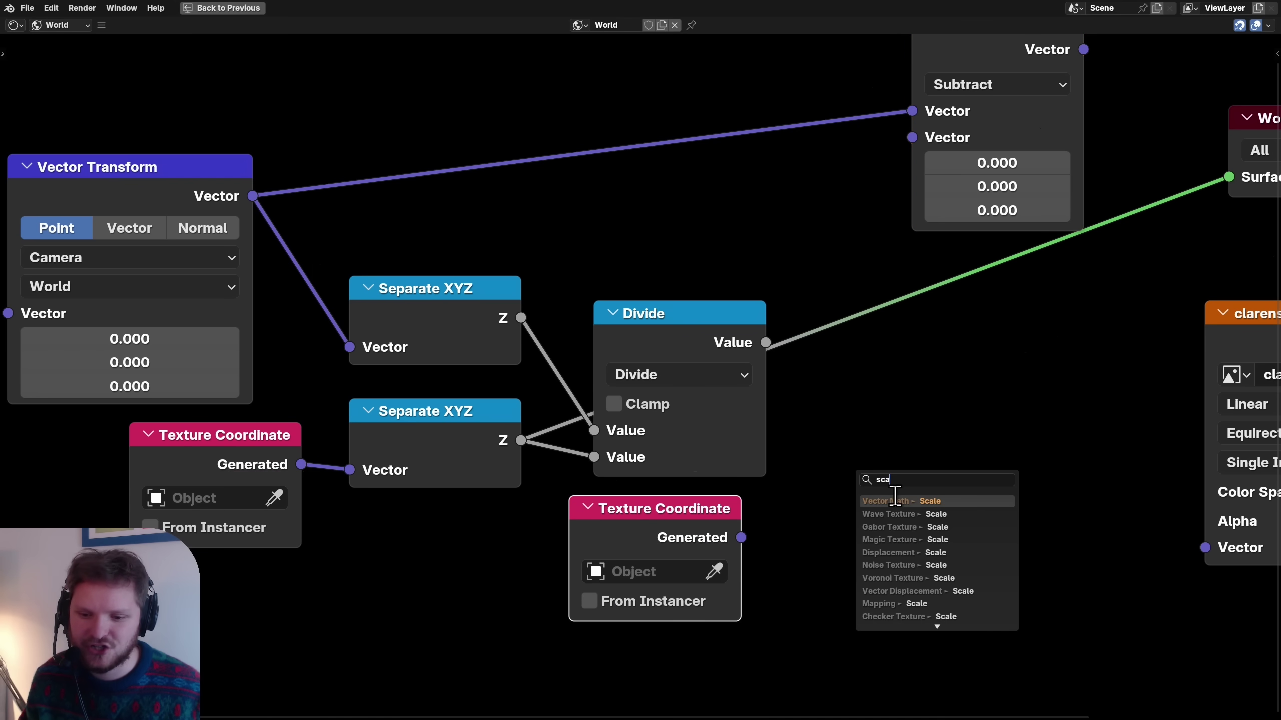
pyautogui.press('Return')
pyautogui.click(895, 497)
pyautogui.moveTo(766, 343); pyautogui.dragTo(838, 550)
pyautogui.moveTo(1001, 430); pyautogui.dragTo(782, 522, button='middle')
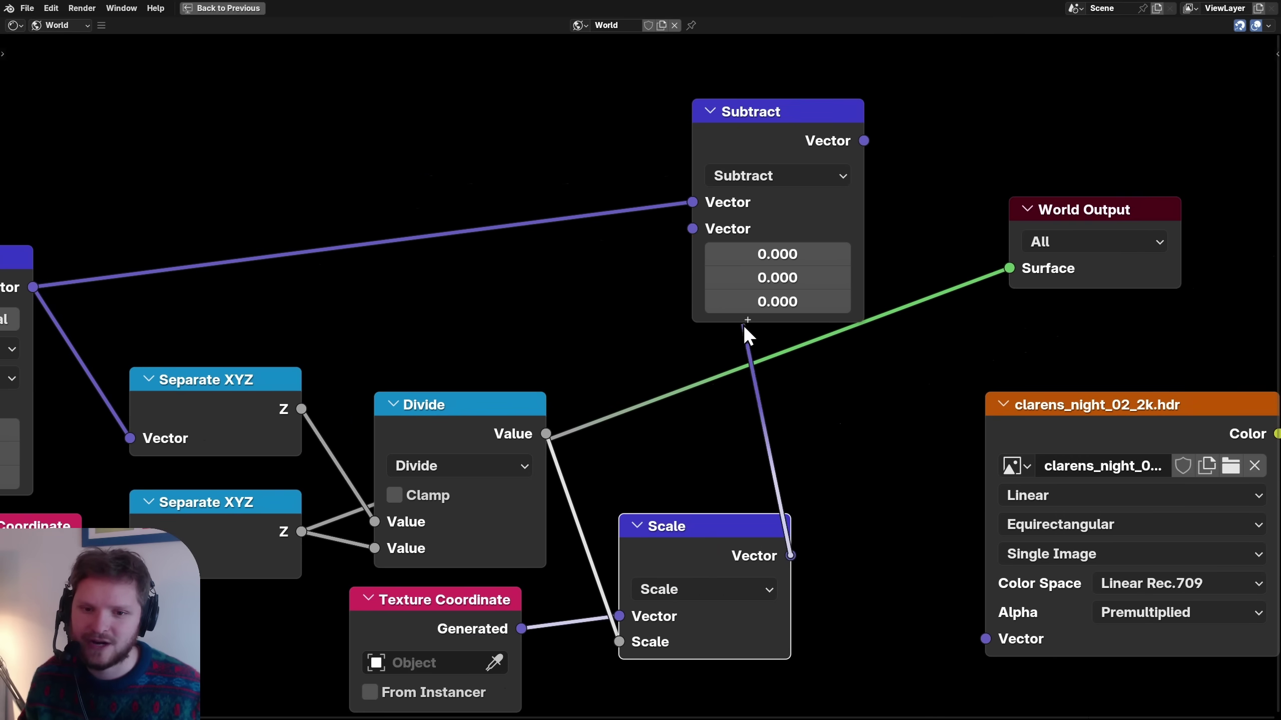
pyautogui.moveTo(699, 232); pyautogui.dragTo(697, 232)
pyautogui.scroll(-6, 625, 353)
# - Maximize the 3D view and orbit to inspect the gradient world
pyautogui.moveTo(605, 177); pyautogui.dragTo(720, 298, button='middle')
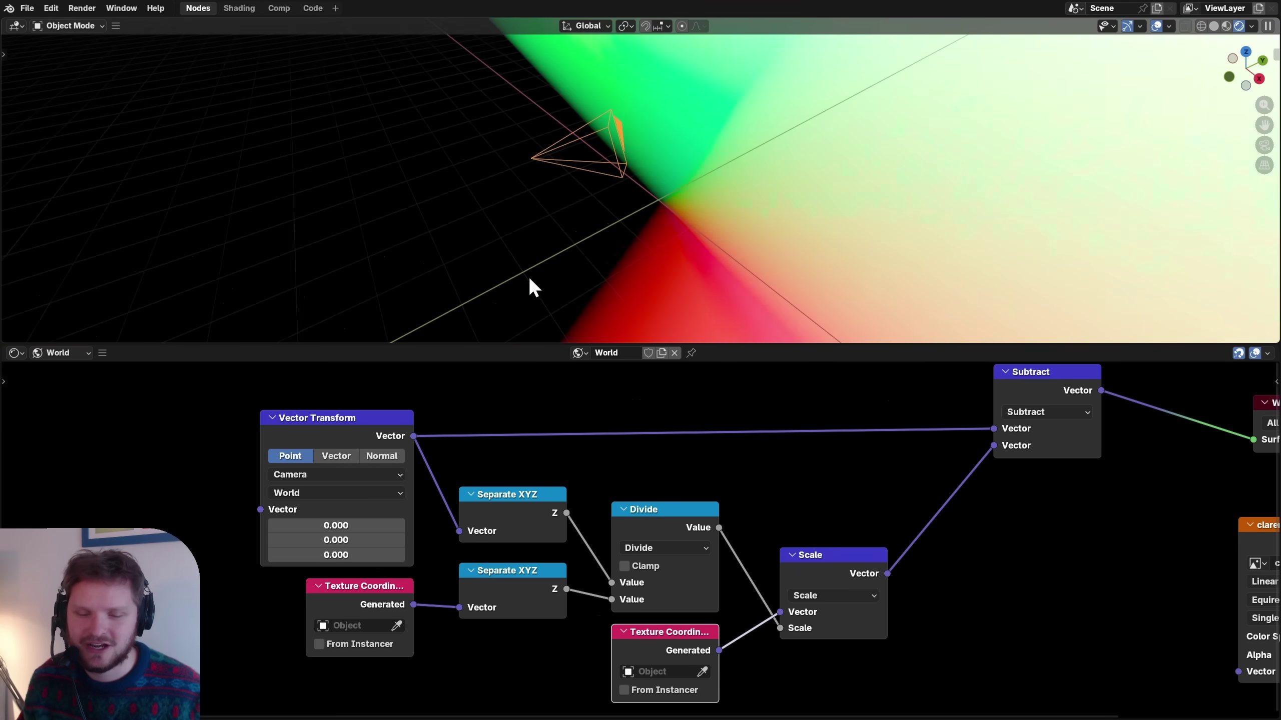
pyautogui.hotkey('ctrl', 'space')
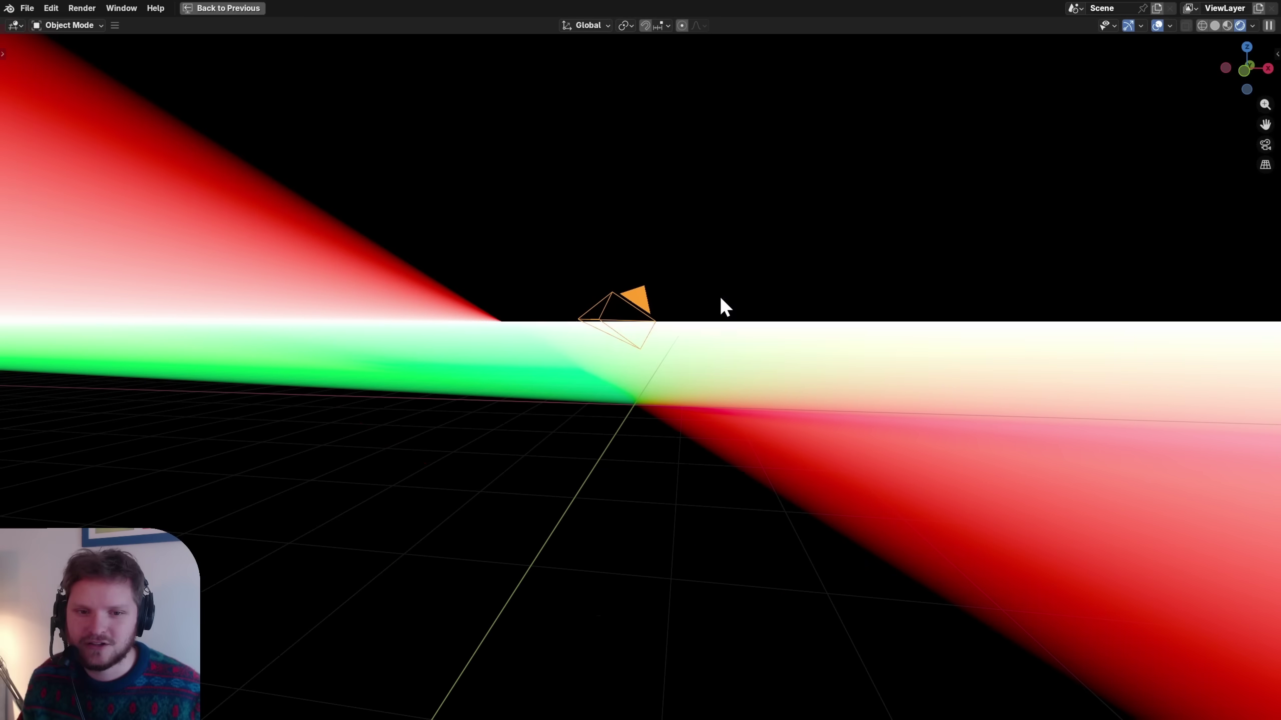
pyautogui.moveTo(629, 343); pyautogui.dragTo(592, 429, button='middle')
pyautogui.hotkey('ctrl', 'space')
# - Reconnect the HDRI image's Color to the World Output Surface
pyautogui.scroll(3, 786, 497)
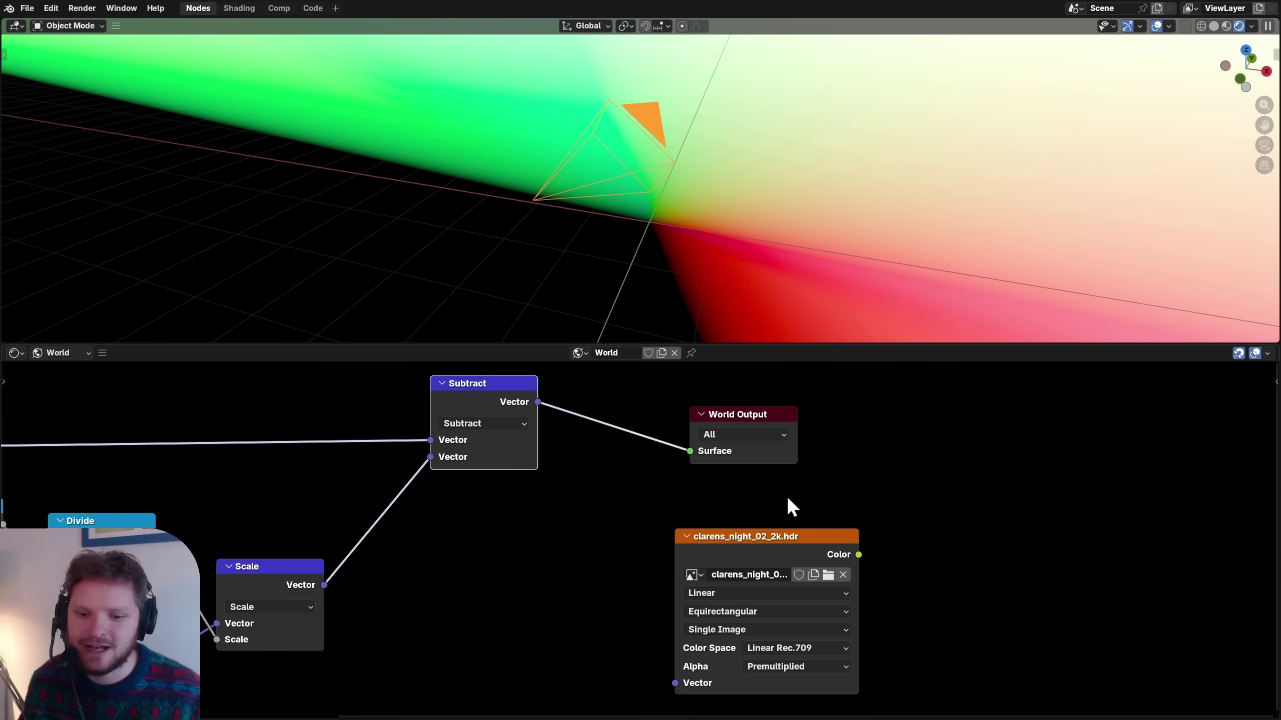
pyautogui.moveTo(731, 546); pyautogui.dragTo(757, 477)
pyautogui.keyDown('ctrl'); pyautogui.keyDown('shift'); pyautogui.click(756, 477); pyautogui.keyUp('shift'); pyautogui.keyUp('ctrl')
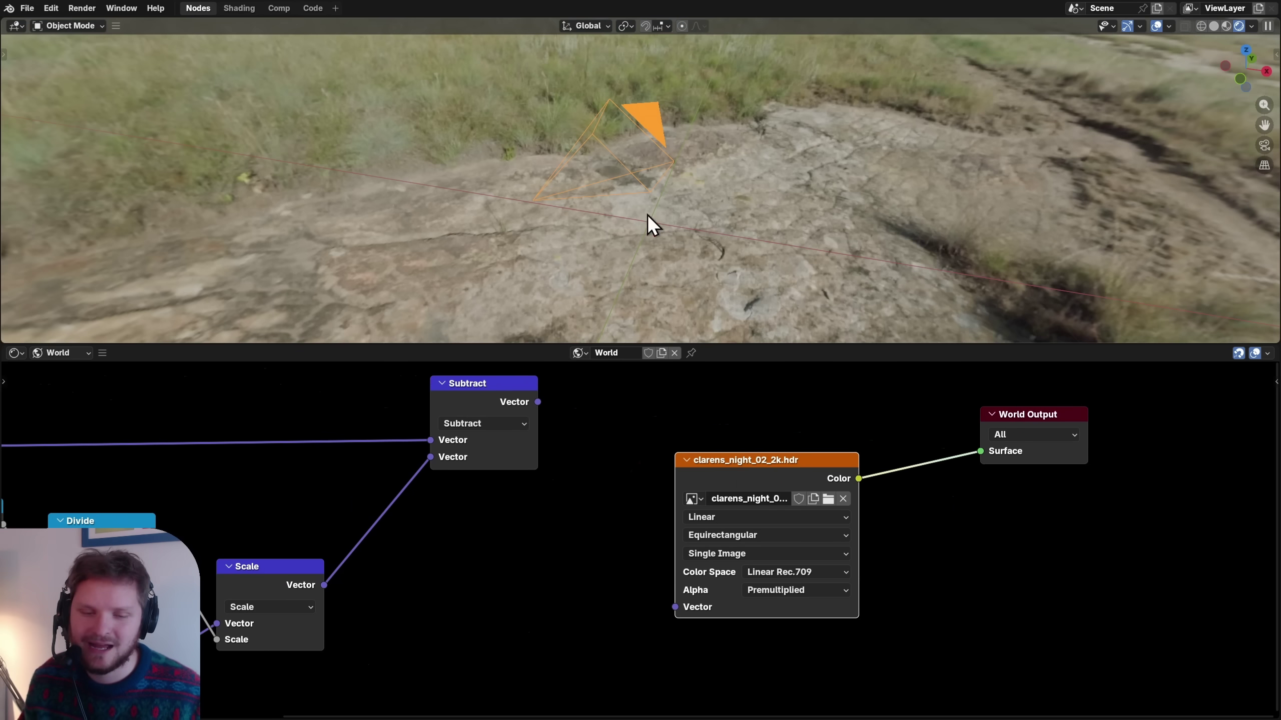
pyautogui.moveTo(631, 242); pyautogui.dragTo(560, 355, button='middle')
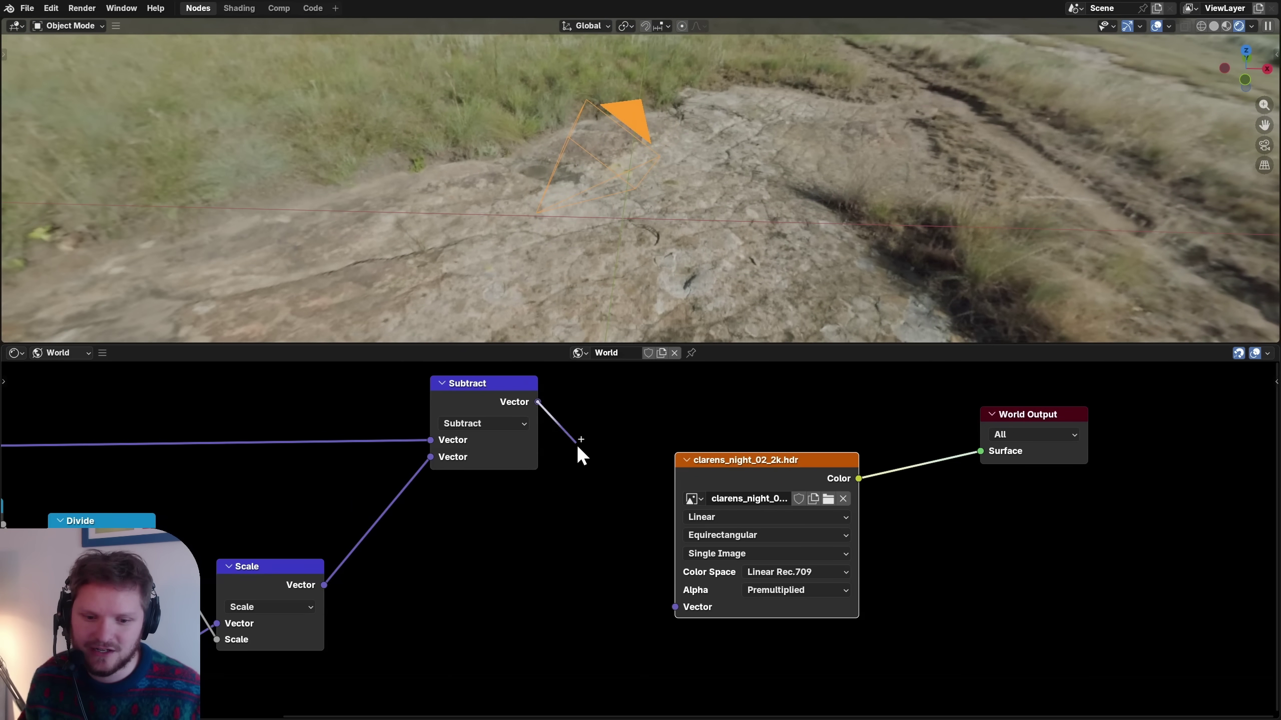
# - Maximize the 3D view to see the HDRI projected as streaky ground
pyautogui.hotkey('ctrl', 'space')
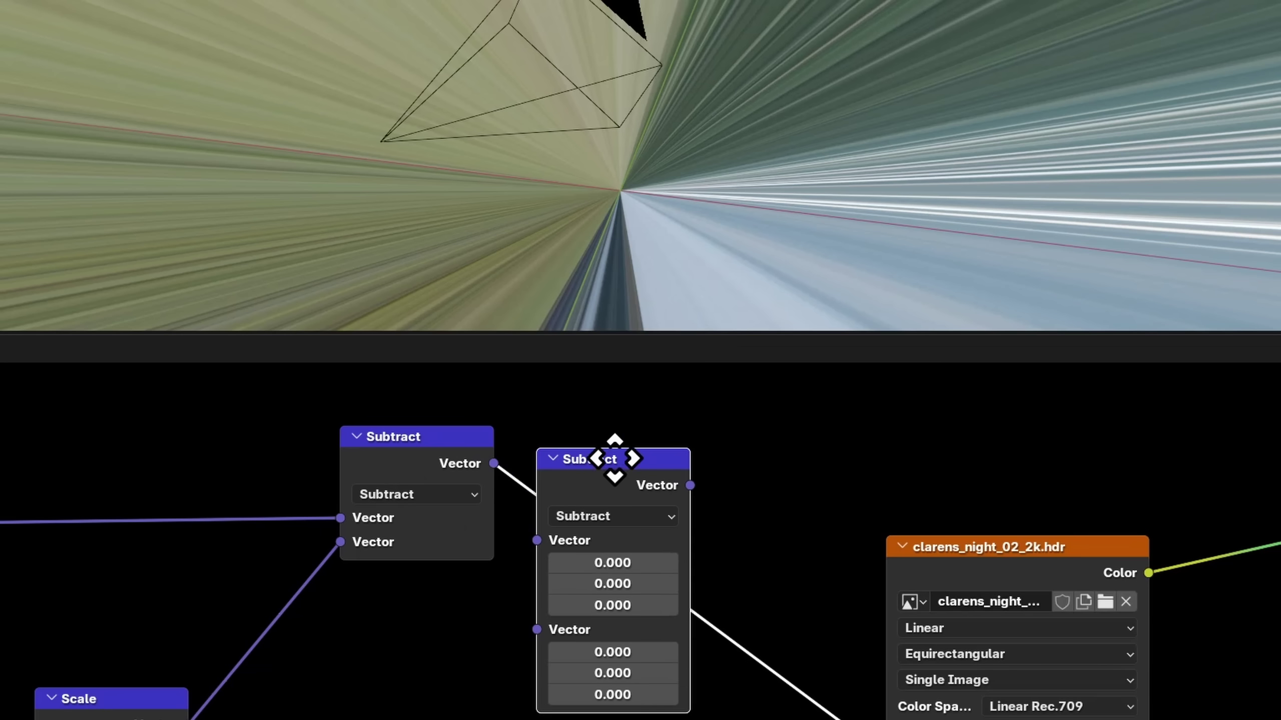
# - Set the second Subtract node's Z value to 5 and check the projection
pyautogui.scroll(2, 649, 647)
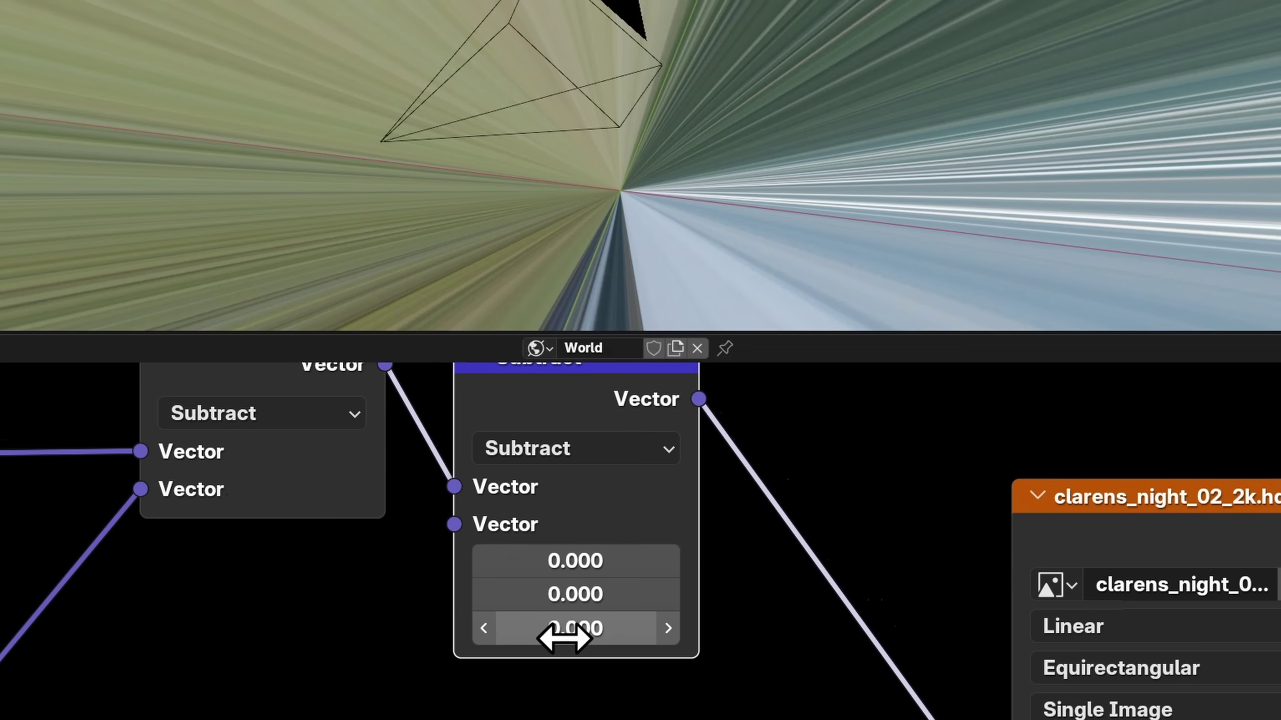
pyautogui.moveTo(575, 628); pyautogui.dragTo(652, 628)
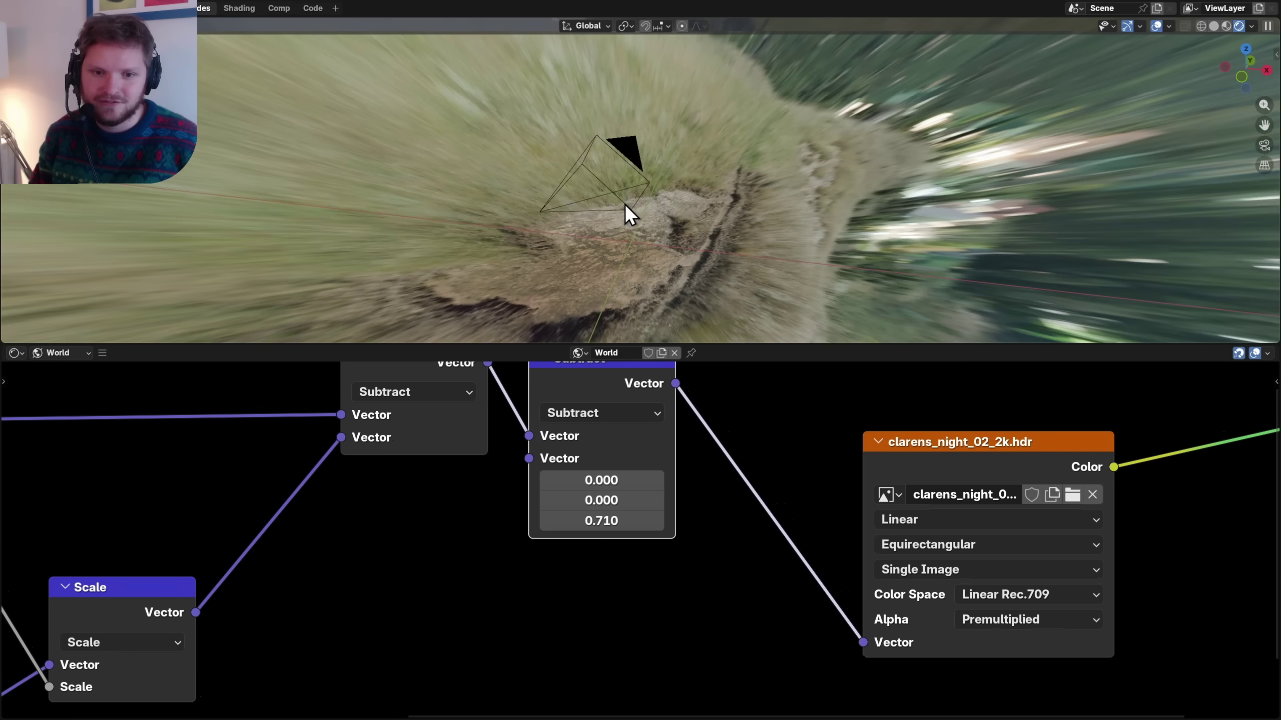
pyautogui.moveTo(625, 204)
pyautogui.mouseDown(button='middle')
pyautogui.moveTo(602, 177)
pyautogui.moveTo(622, 184)
pyautogui.mouseUp(button='middle')
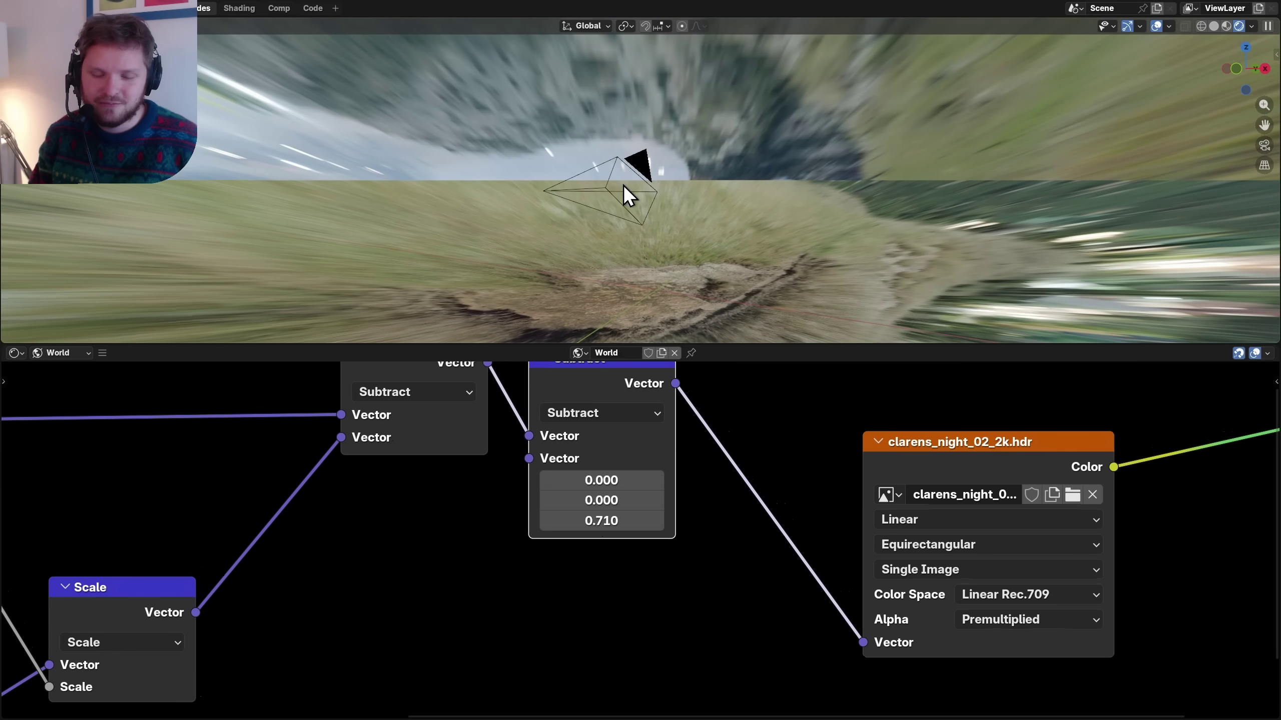
pyautogui.moveTo(610, 523); pyautogui.dragTo(767, 523)
pyautogui.press('Return')
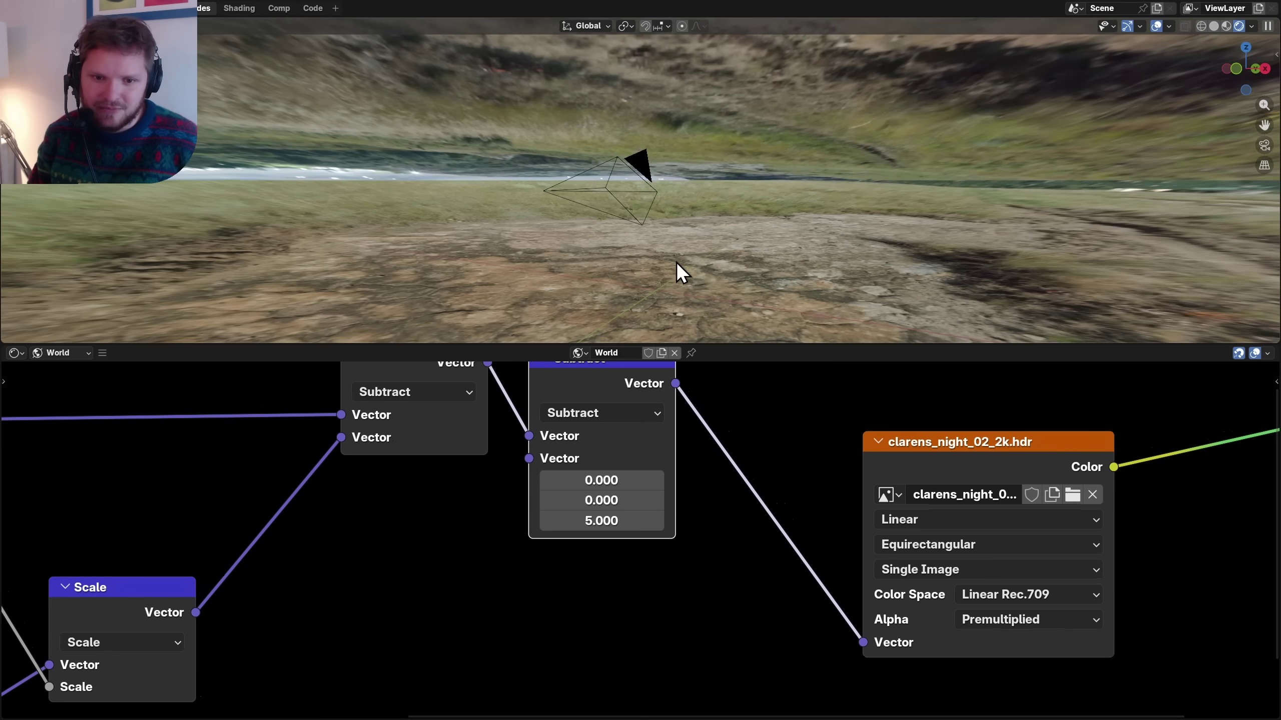
pyautogui.moveTo(677, 262); pyautogui.dragTo(513, 218, button='middle')
# - Add a cube raised 1 m on Z in solid shading, then shift the projection nodes left
pyautogui.hotkey('shift', 'a')
pyautogui.moveTo(475, 51)
pyautogui.click(575, 63)
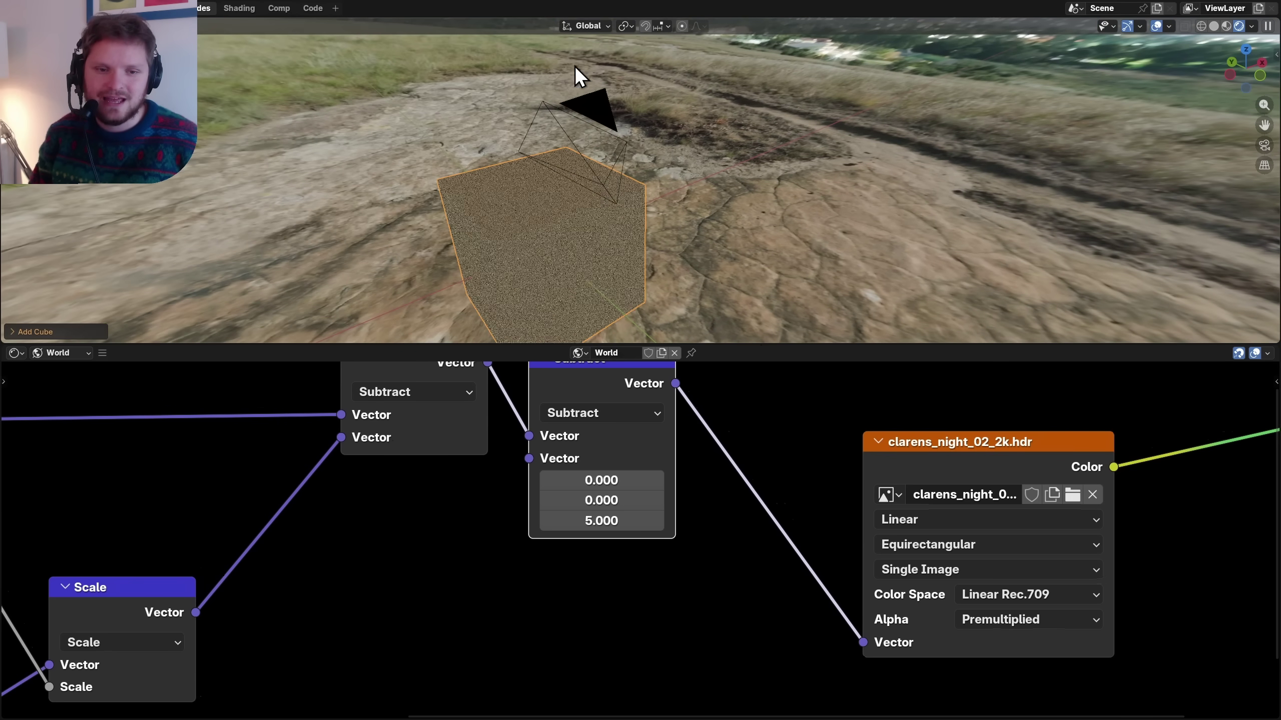
pyautogui.hotkey('ctrl', 'alt', 'space')
pyautogui.moveTo(574, 66); pyautogui.dragTo(506, 412, button='middle')
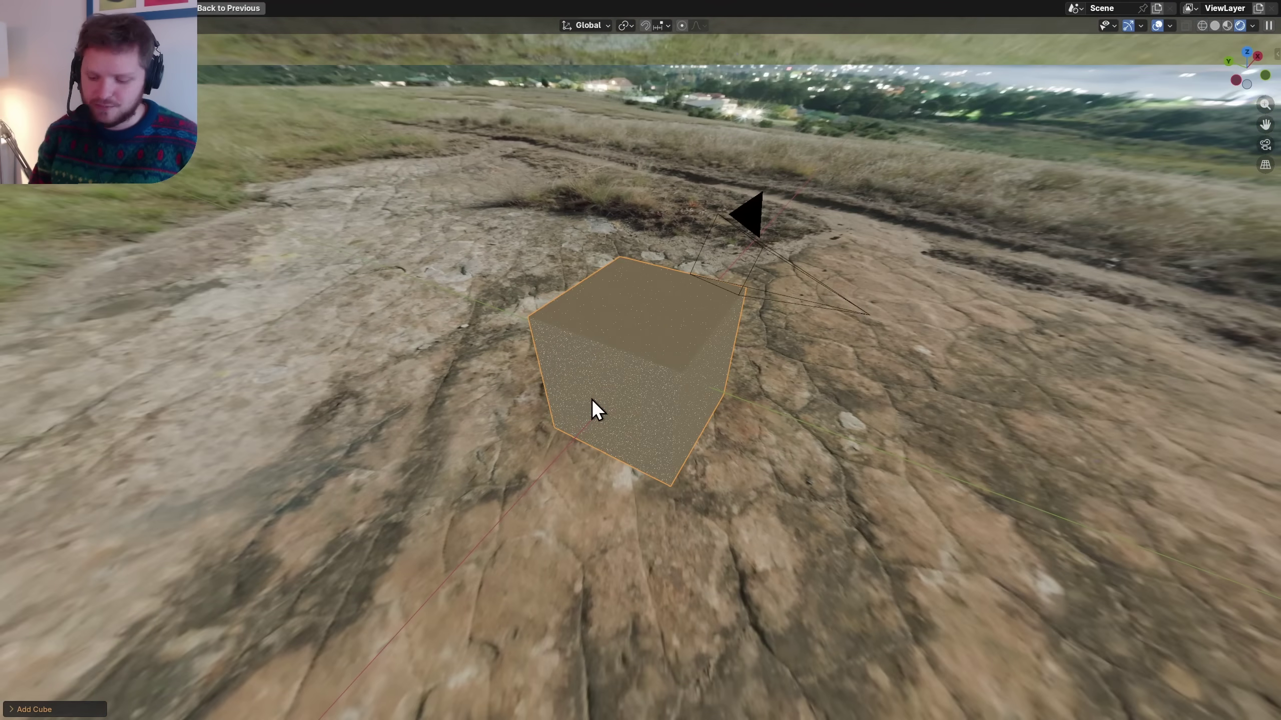
pyautogui.click(1216, 25)
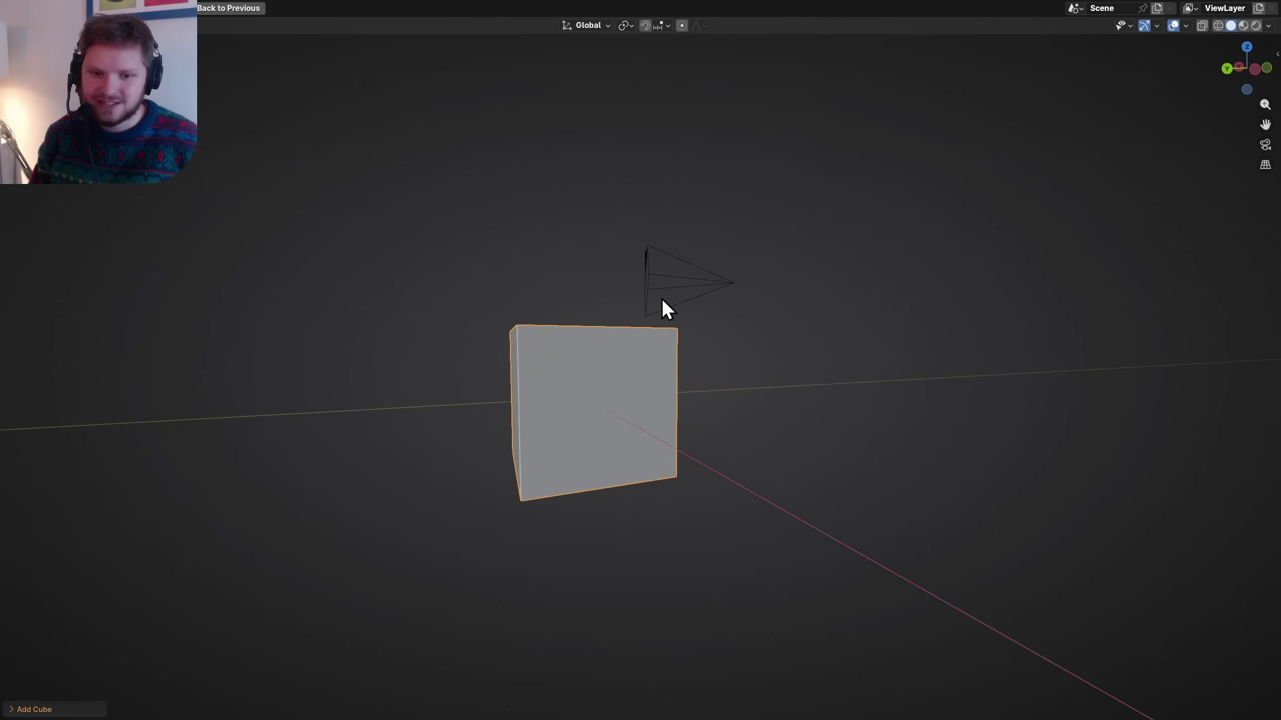
pyautogui.press('g')
pyautogui.press('z')
pyautogui.moveTo(662, 300); pyautogui.dragTo(534, 320, button='middle')
pyautogui.press('Return')
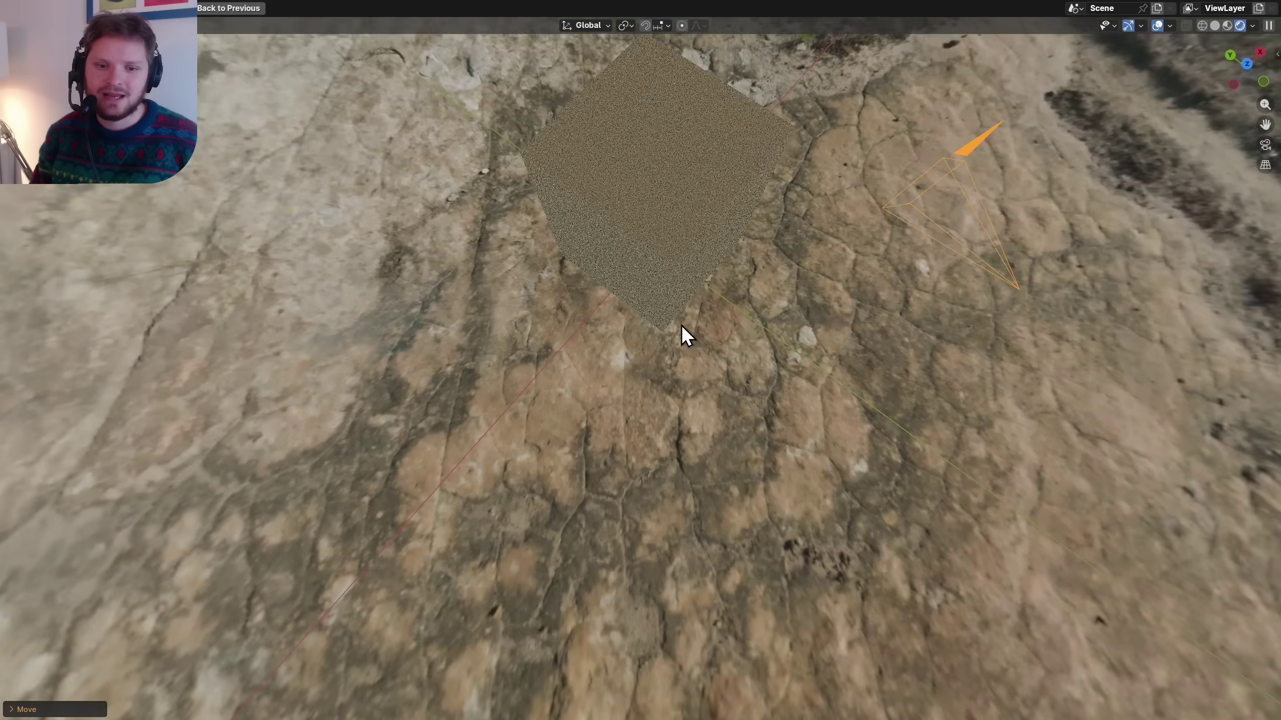
pyautogui.moveTo(680, 335)
pyautogui.mouseDown(button='middle')
pyautogui.moveTo(874, 291)
pyautogui.moveTo(791, 237)
pyautogui.moveTo(649, 272)
pyautogui.moveTo(706, 230)
pyautogui.moveTo(746, 224)
pyautogui.moveTo(772, 307)
pyautogui.moveTo(818, 289)
pyautogui.moveTo(869, 295)
pyautogui.moveTo(584, 329)
pyautogui.mouseUp(button='middle')
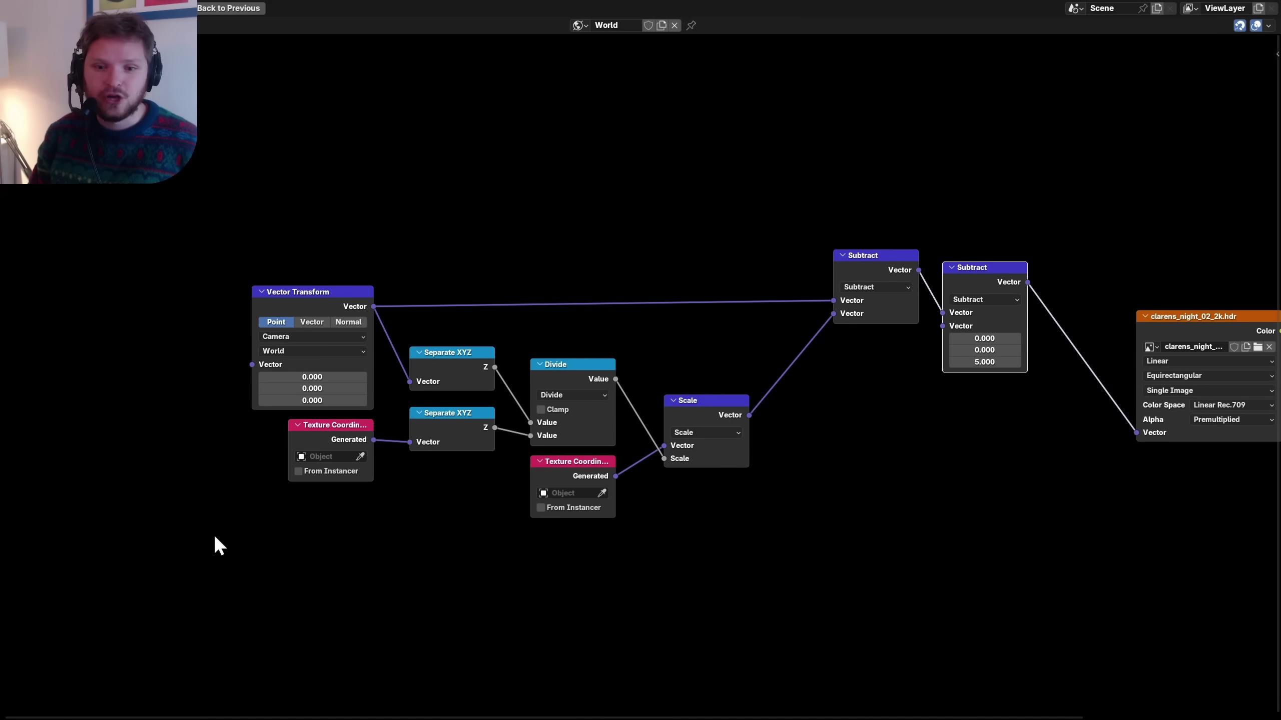
pyautogui.moveTo(214, 538); pyautogui.dragTo(925, 256)
pyautogui.press('g')
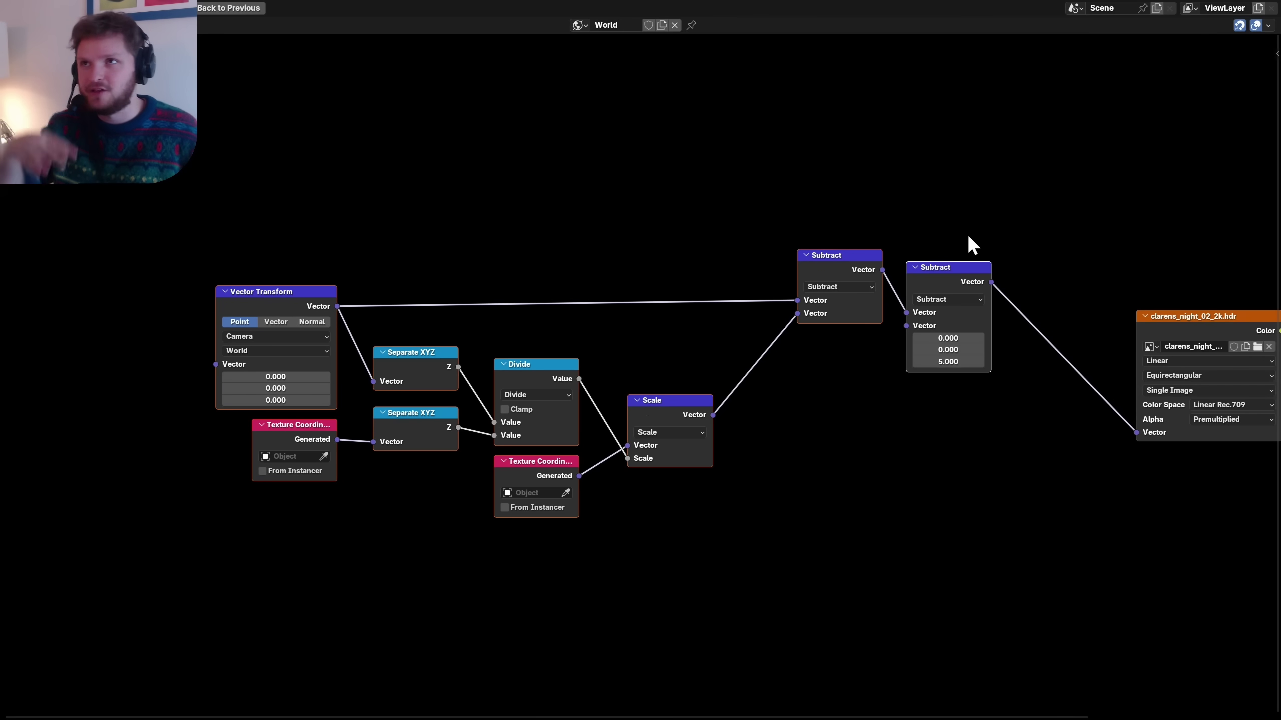
# - Move the HDRI and World Output nodes right to make room
pyautogui.hotkey('ctrl', 'space')
pyautogui.moveTo(695, 552); pyautogui.dragTo(648, 541, button='middle')
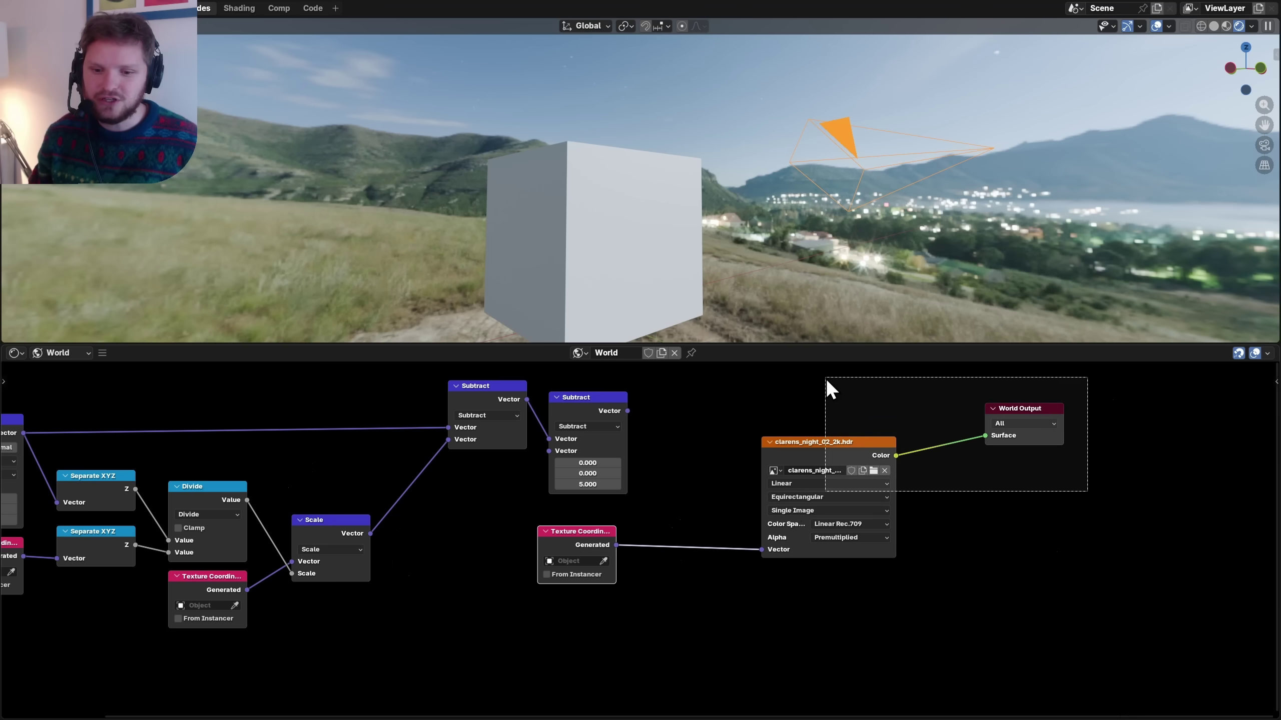
pyautogui.moveTo(825, 378); pyautogui.dragTo(802, 375)
pyautogui.press('g')
pyautogui.click(922, 374)
pyautogui.scroll(6, 738, 375)
# - Add a vector Mix: Subtract into A, Generated into B, result into HDRI Vector, factor 1.000
pyautogui.hotkey('shift', 'a')
pyautogui.write('m')
pyautogui.press('Return')
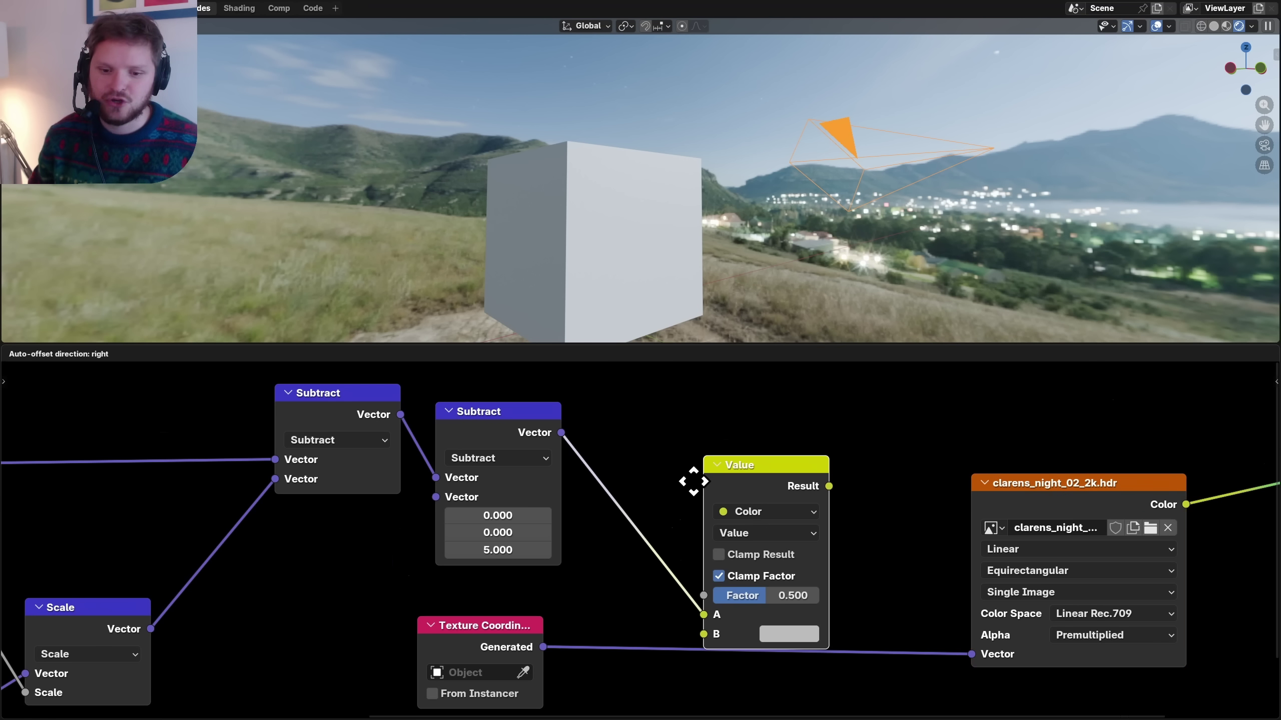
pyautogui.click(729, 474)
pyautogui.press('v')
pyautogui.moveTo(560, 440); pyautogui.dragTo(558, 385, button='middle')
pyautogui.keyDown('alt'); pyautogui.moveTo(551, 392); pyautogui.dragTo(702, 496, button='right'); pyautogui.keyUp('alt')
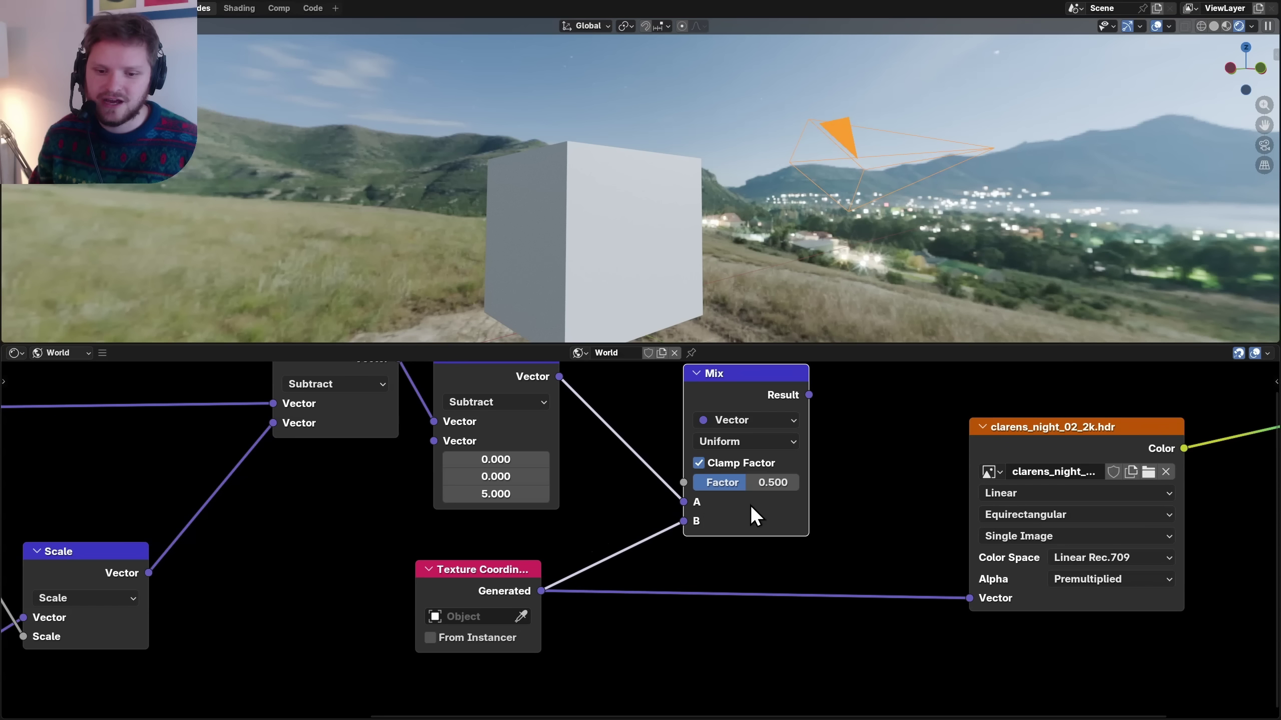
pyautogui.moveTo(961, 608); pyautogui.dragTo(964, 606)
pyautogui.moveTo(726, 482); pyautogui.dragTo(784, 482)
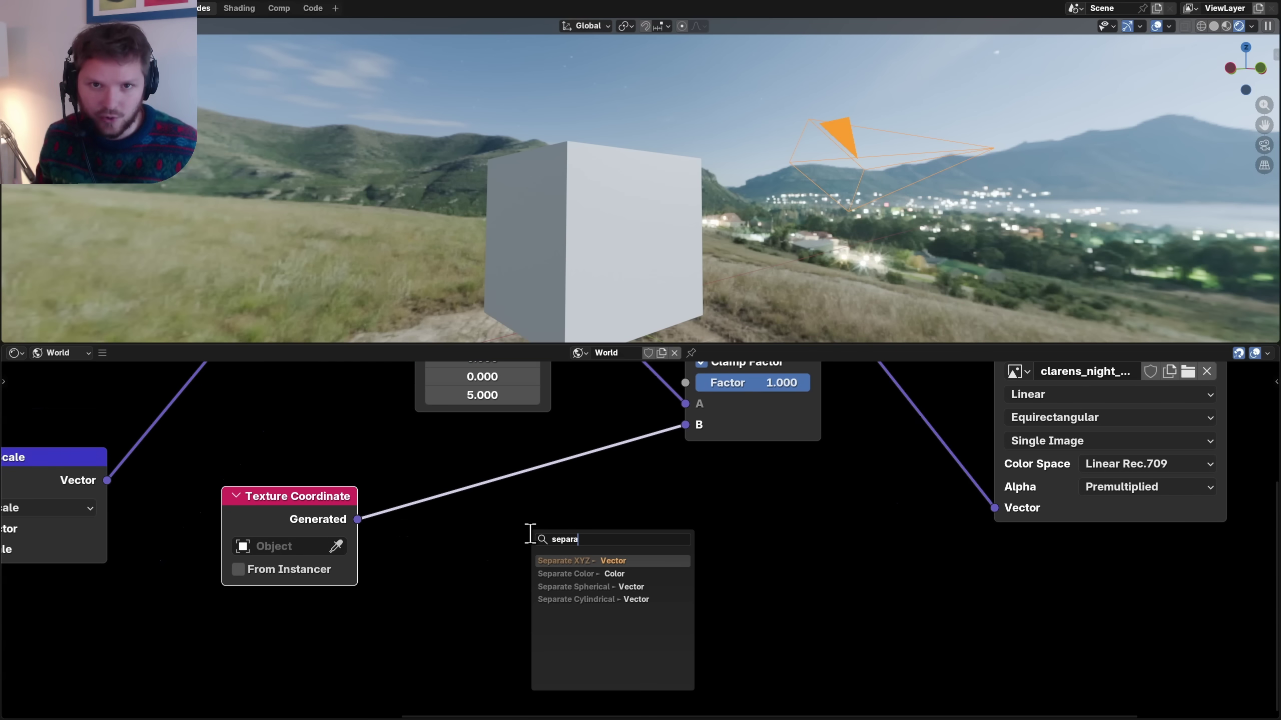
# - Add a Separate XYZ node and a Greater Than node from its Z output
pyautogui.press('Return')
pyautogui.click(529, 542)
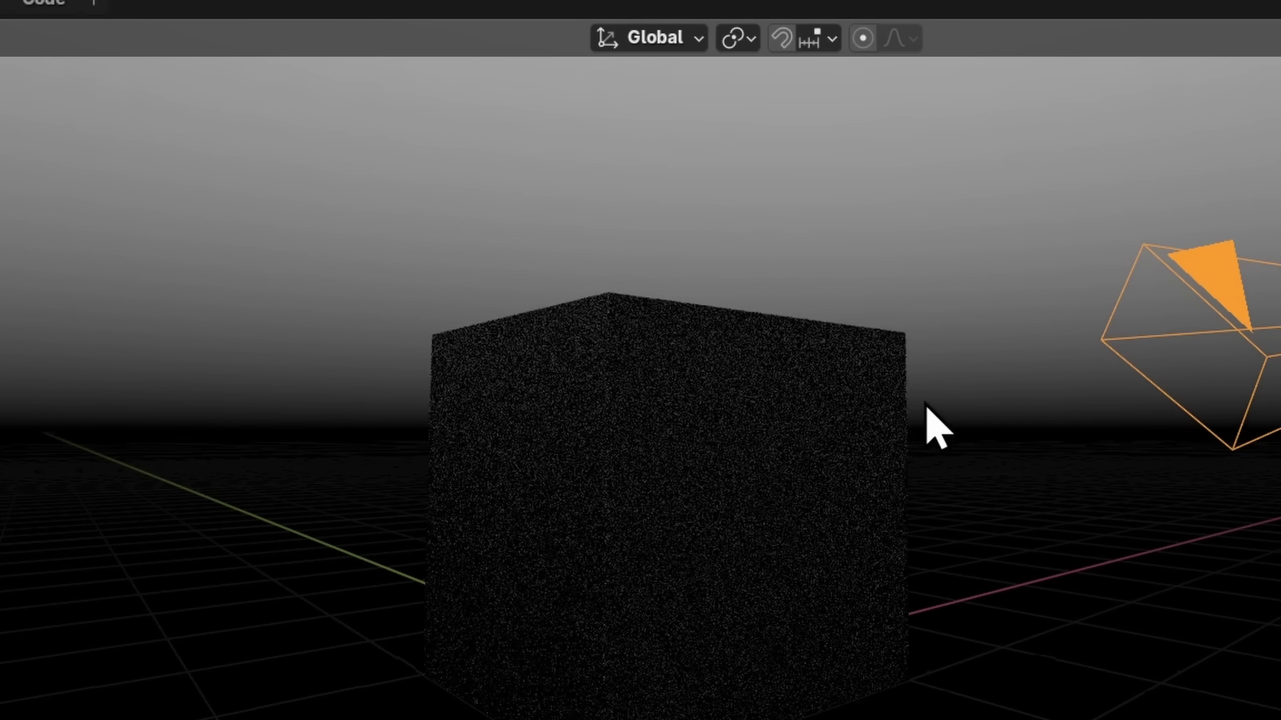
pyautogui.moveTo(936, 426); pyautogui.dragTo(747, 455, button='middle')
pyautogui.moveTo(589, 579); pyautogui.dragTo(666, 514)
pyautogui.write('g')
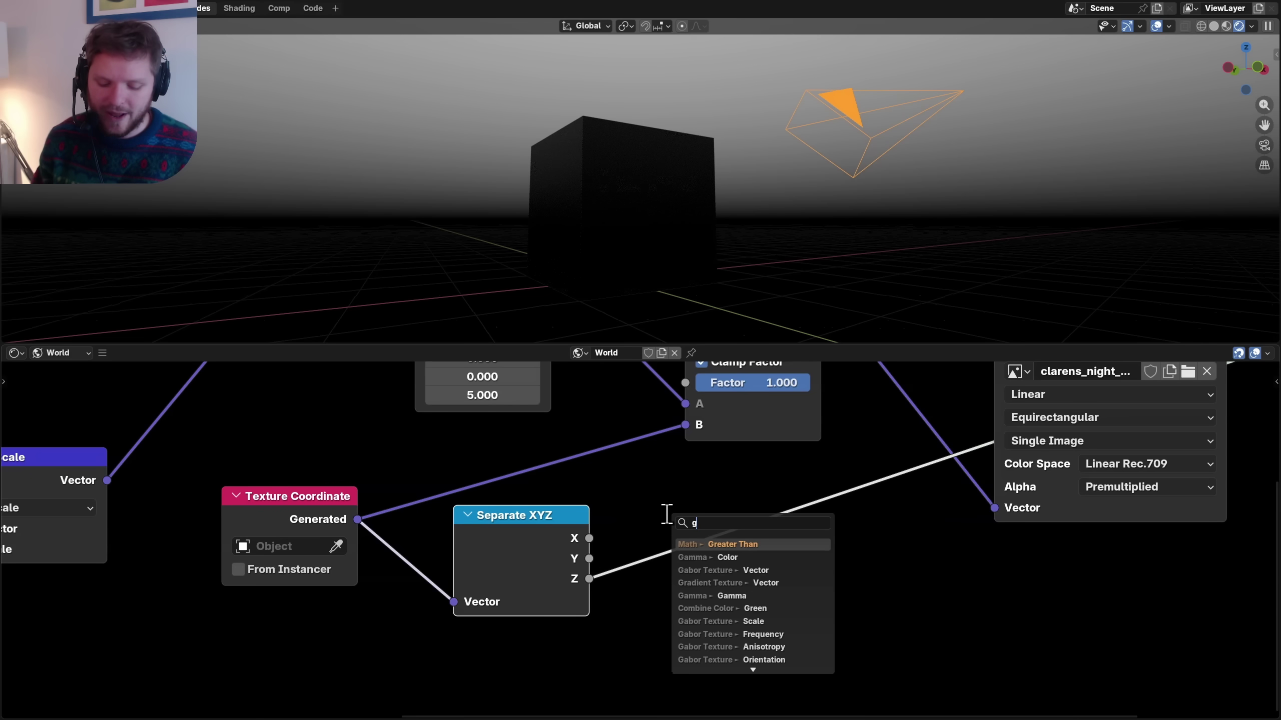
pyautogui.click(666, 515)
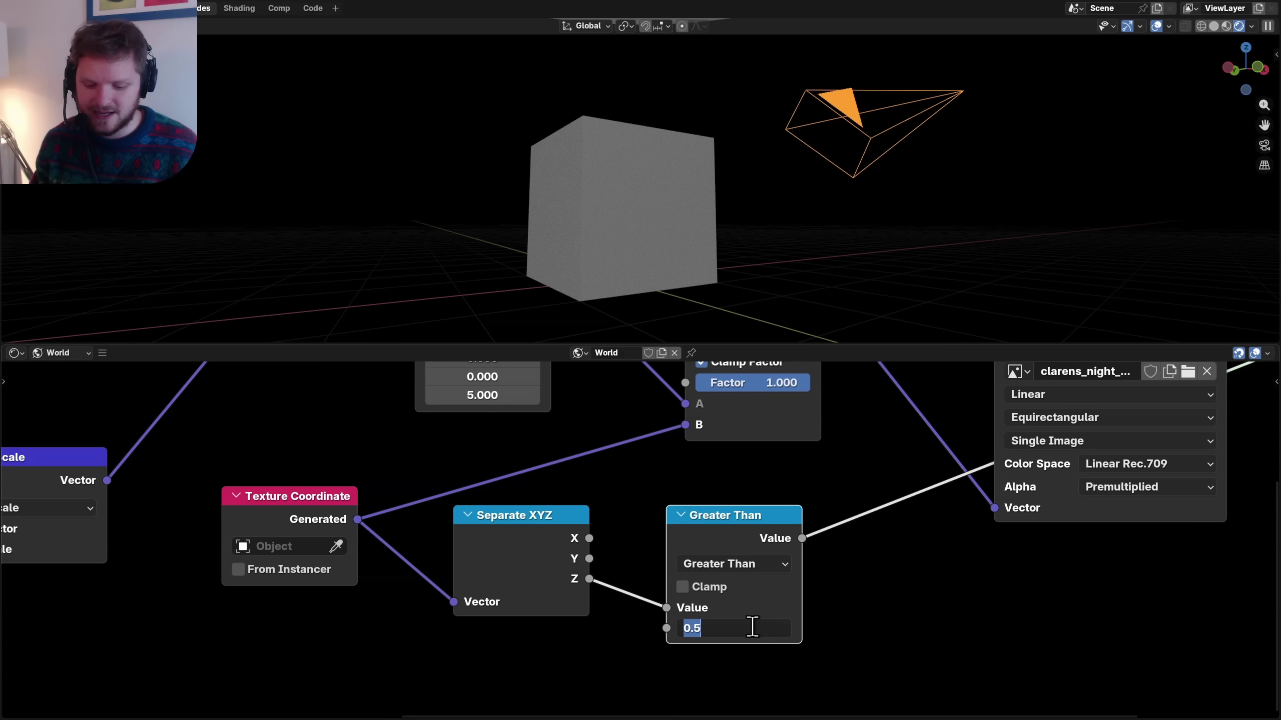
# - Set the Greater Than threshold near 0 and link it to the Mix factor
pyautogui.write('0')
pyautogui.press('Return')
pyautogui.moveTo(753, 627)
pyautogui.mouseDown()
pyautogui.moveTo(769, 626)
pyautogui.moveTo(736, 626)
pyautogui.moveTo(763, 626)
pyautogui.mouseUp()
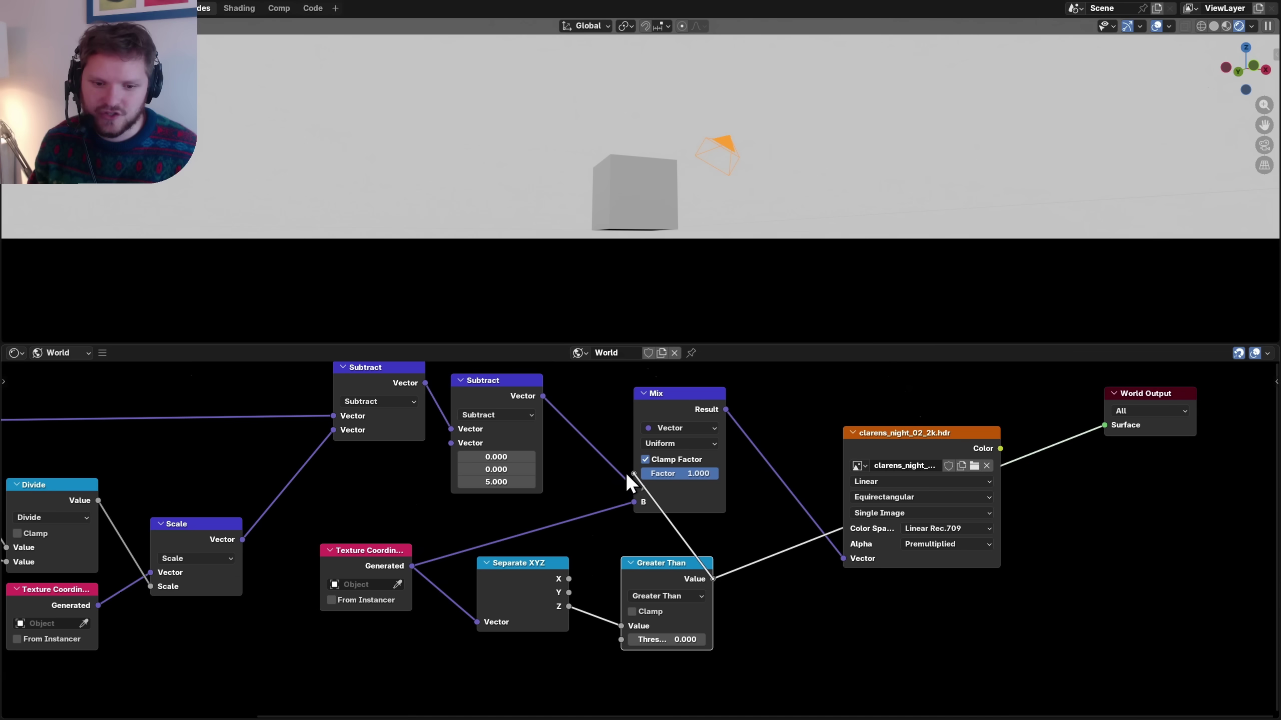
pyautogui.moveTo(626, 473); pyautogui.dragTo(625, 473)
pyautogui.keyDown('ctrl'); pyautogui.keyDown('shift'); pyautogui.click(690, 399); pyautogui.keyUp('shift'); pyautogui.keyUp('ctrl')
pyautogui.moveTo(589, 197); pyautogui.dragTo(669, 229, button='middle')
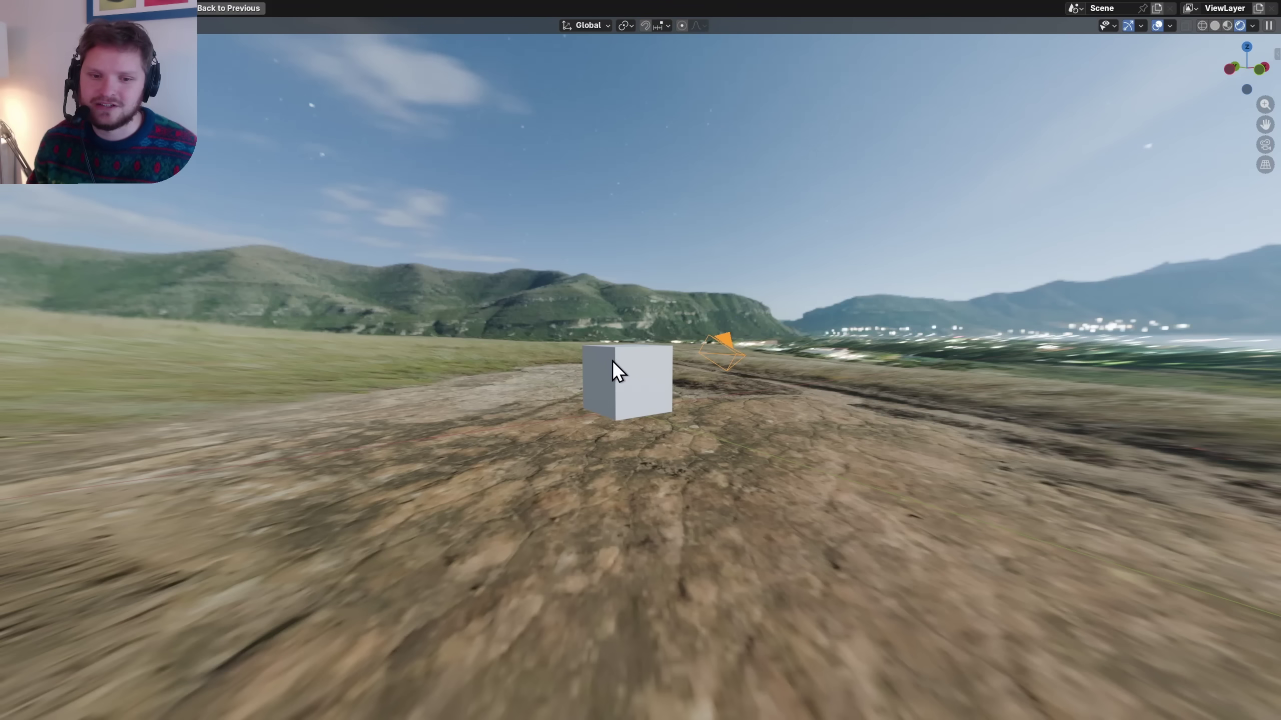
pyautogui.moveTo(612, 361); pyautogui.dragTo(847, 418, button='middle')
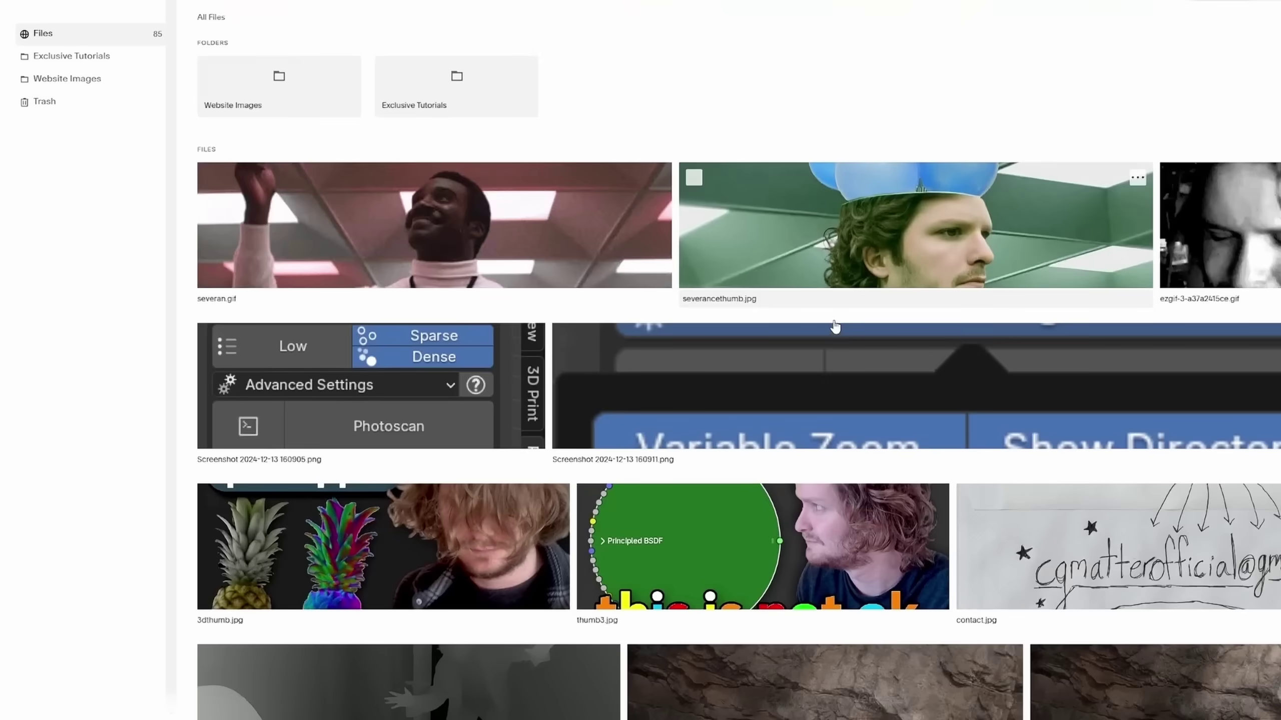
# - Generate the text block with the AI prompt 'why should i use squarespace?'
pyautogui.scroll(-10, 736, 363)
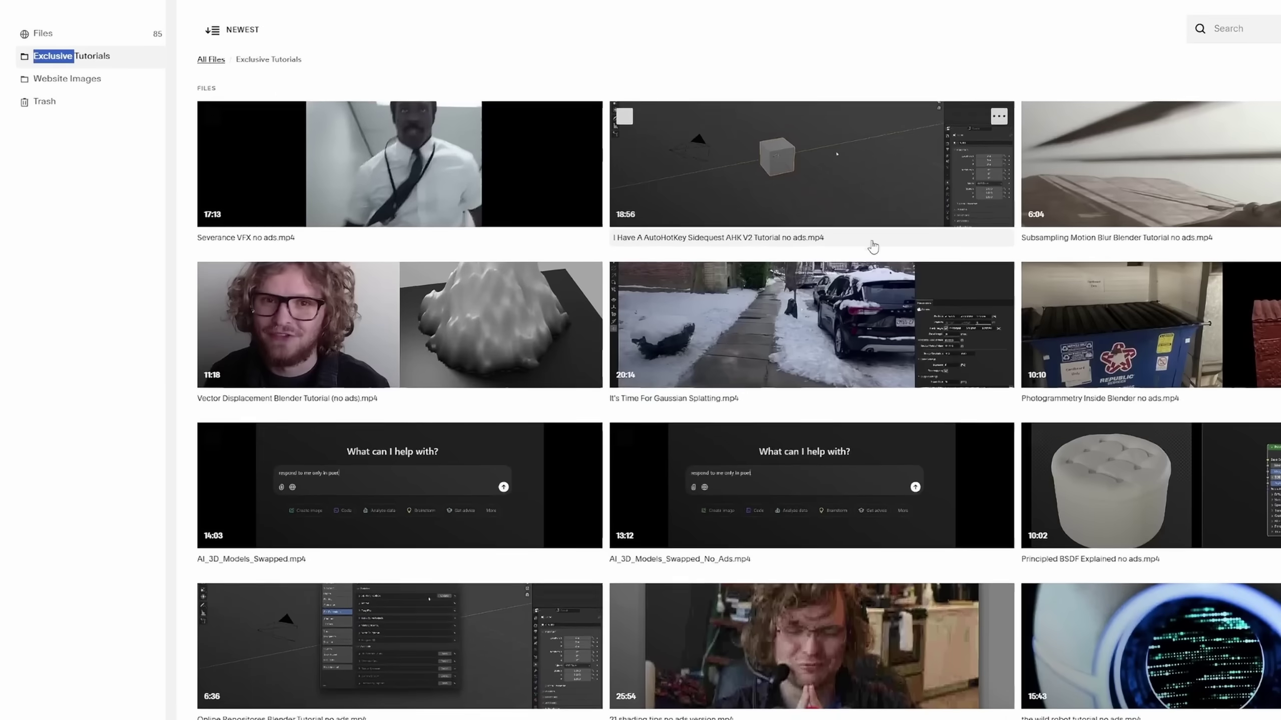
pyautogui.scroll(-8, 874, 247)
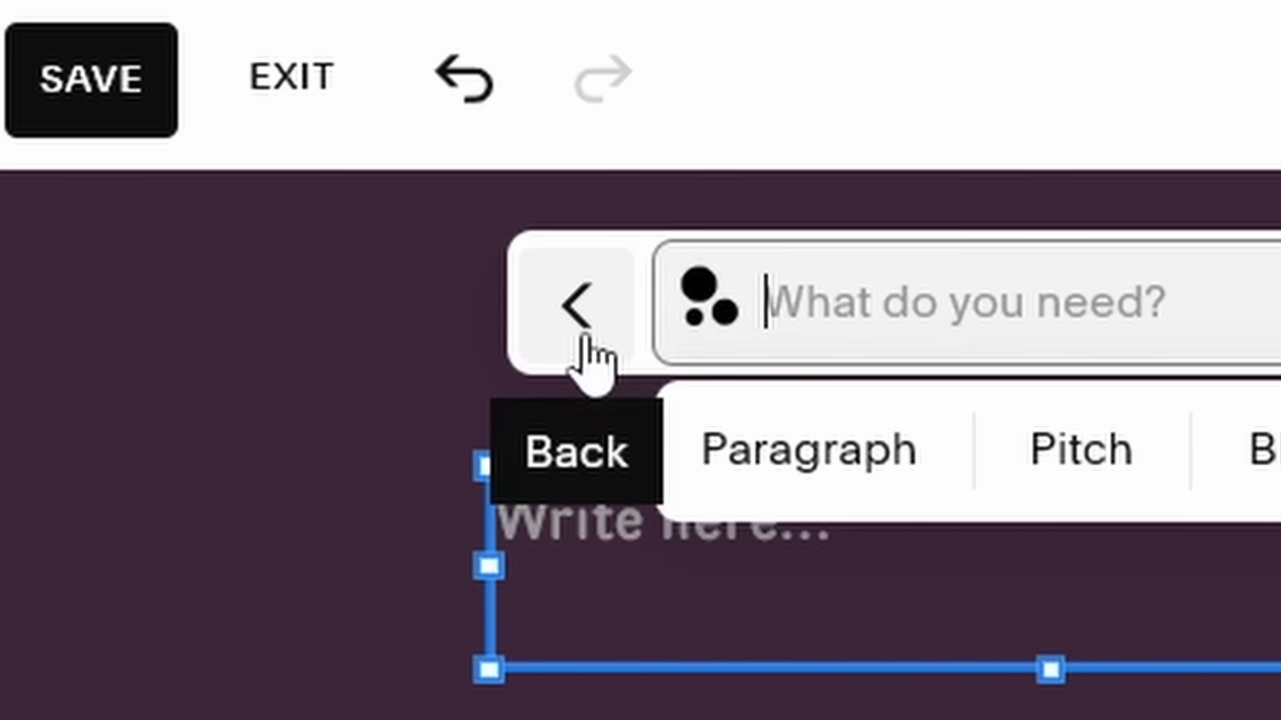
pyautogui.write('why should i use squarespace?')
pyautogui.press('Return')
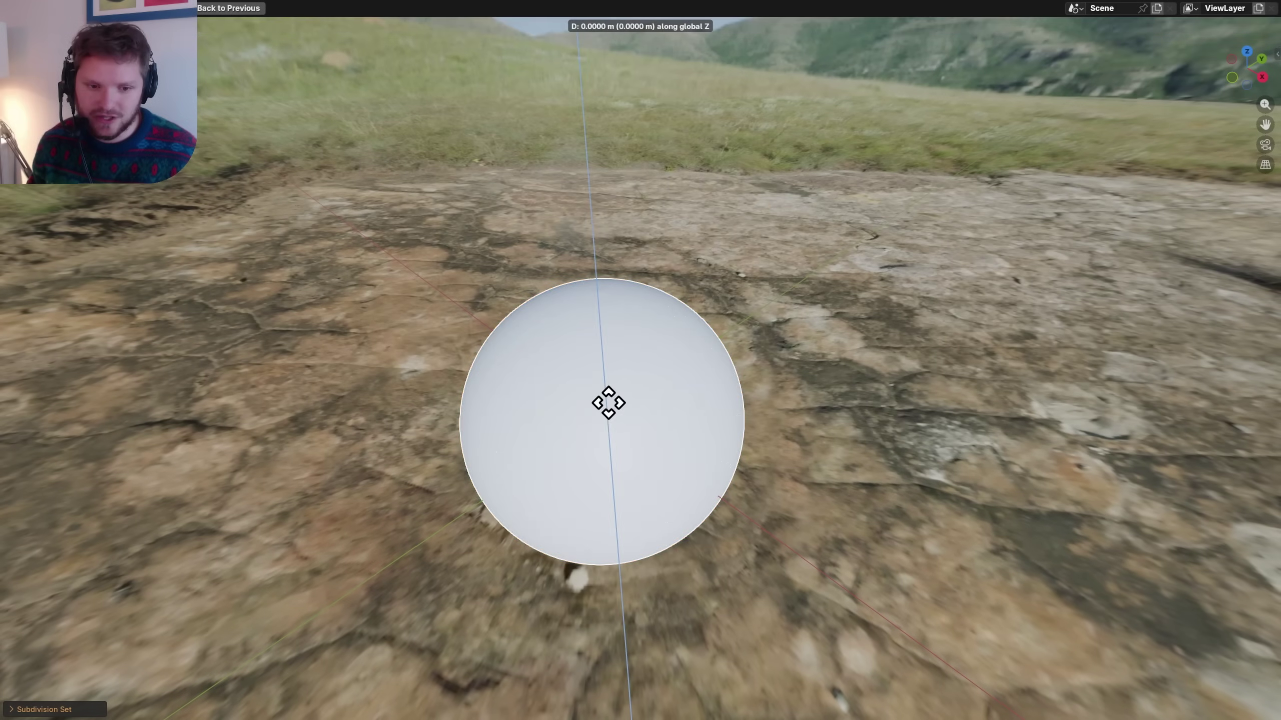
# - Raise the sphere and shade it smooth
pyautogui.click(660, 348)
pyautogui.moveTo(638, 300); pyautogui.dragTo(502, 272, button='middle')
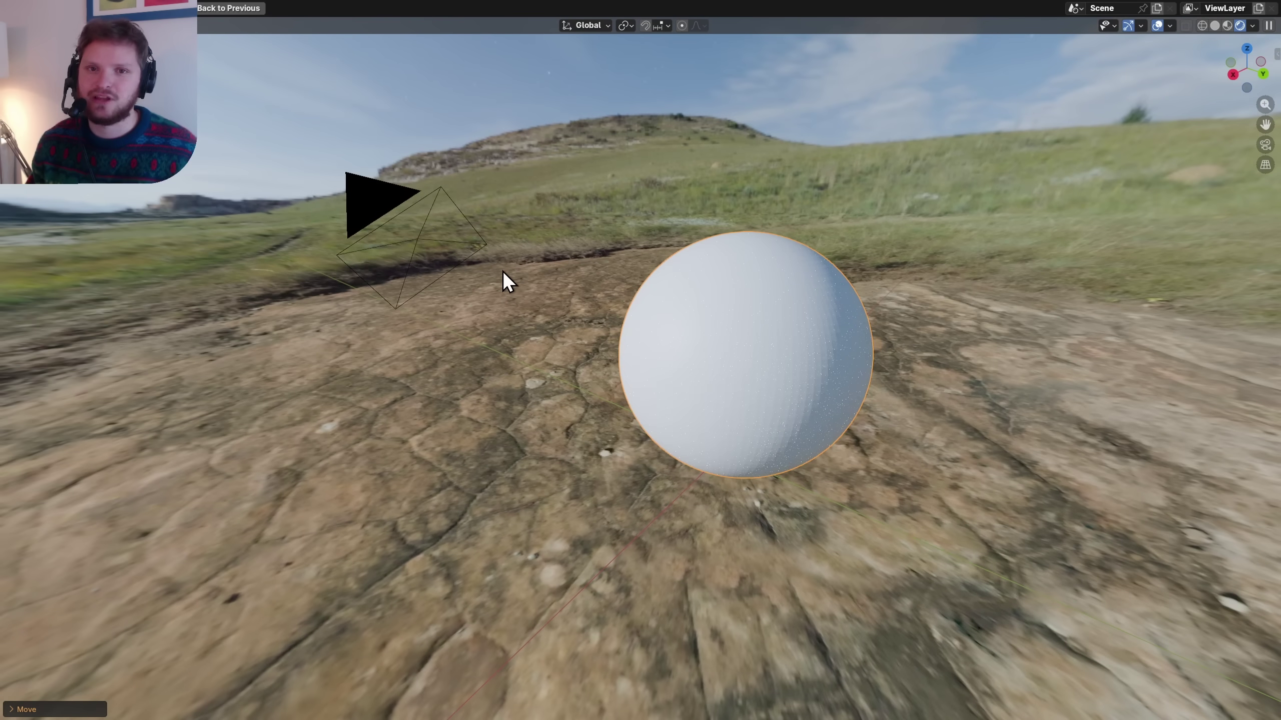
pyautogui.rightClick(678, 324)
pyautogui.click(678, 324)
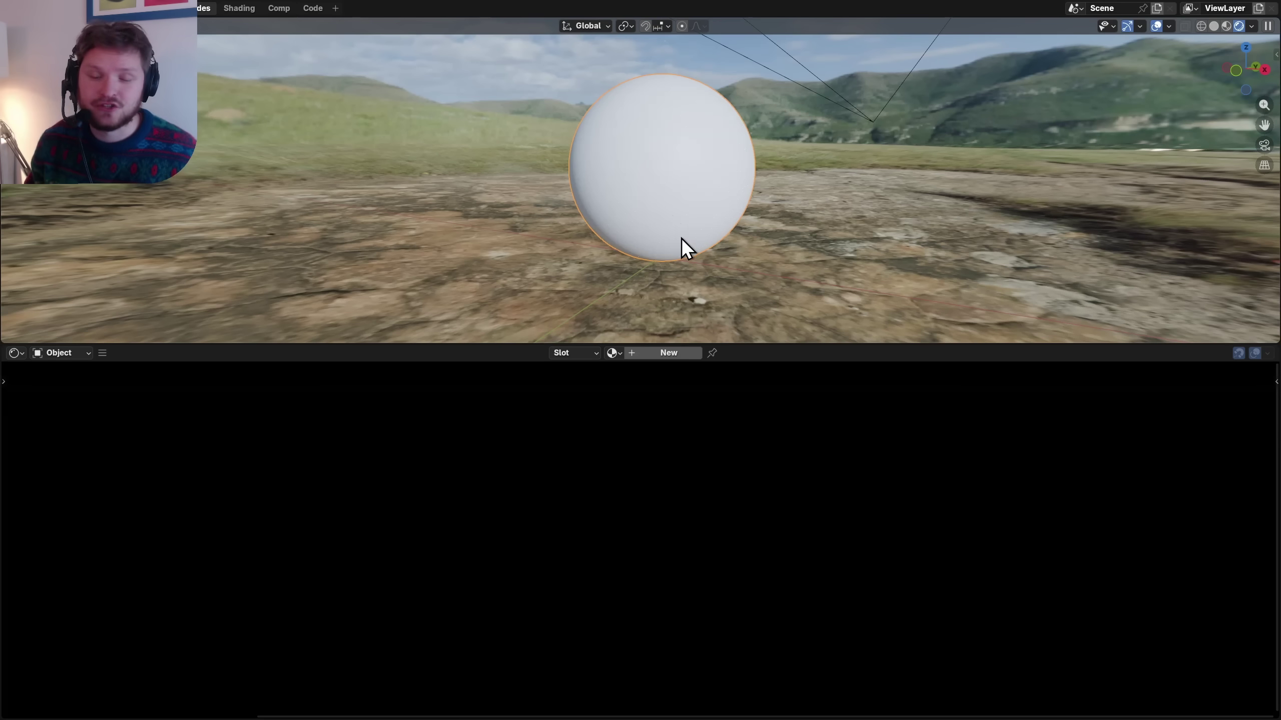
# - Give the sphere a polished chrome material with Metallic 1.000 and Roughness 0.010
pyautogui.moveTo(674, 190); pyautogui.dragTo(646, 170, button='middle')
pyautogui.scroll(1, 540, 549)
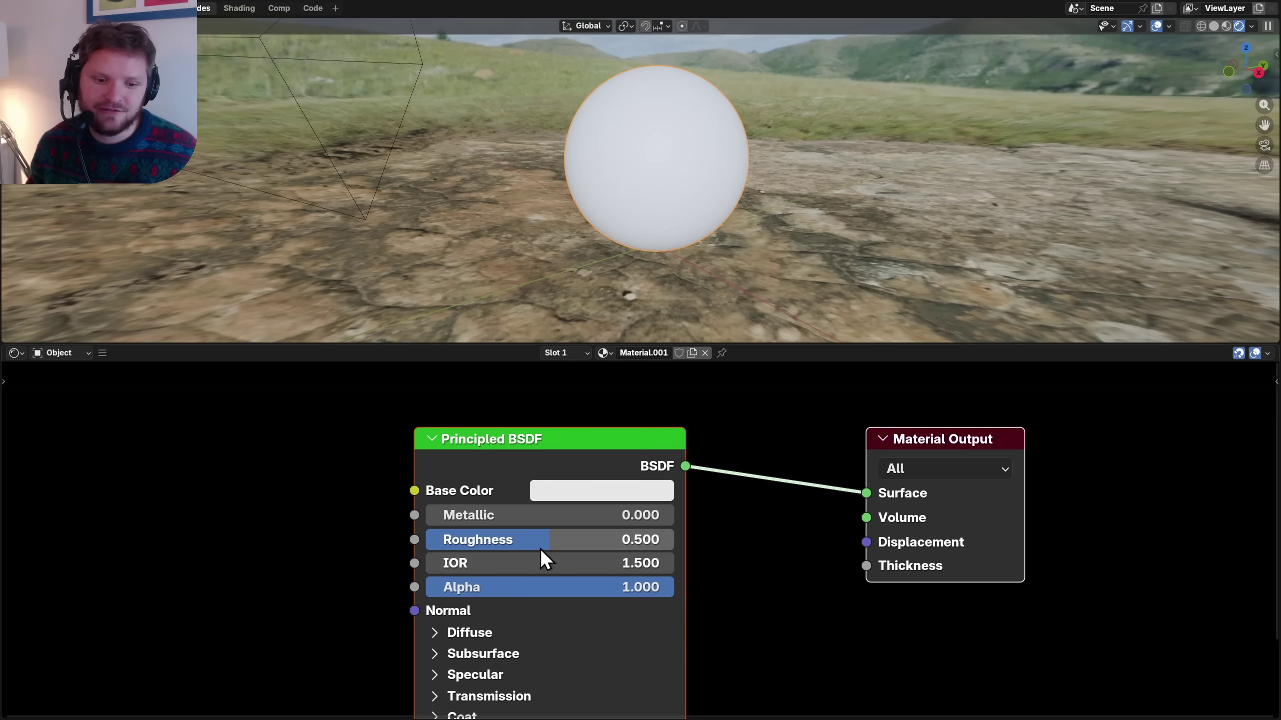
pyautogui.moveTo(541, 548); pyautogui.dragTo(675, 511)
pyautogui.moveTo(696, 172); pyautogui.dragTo(590, 144, button='middle')
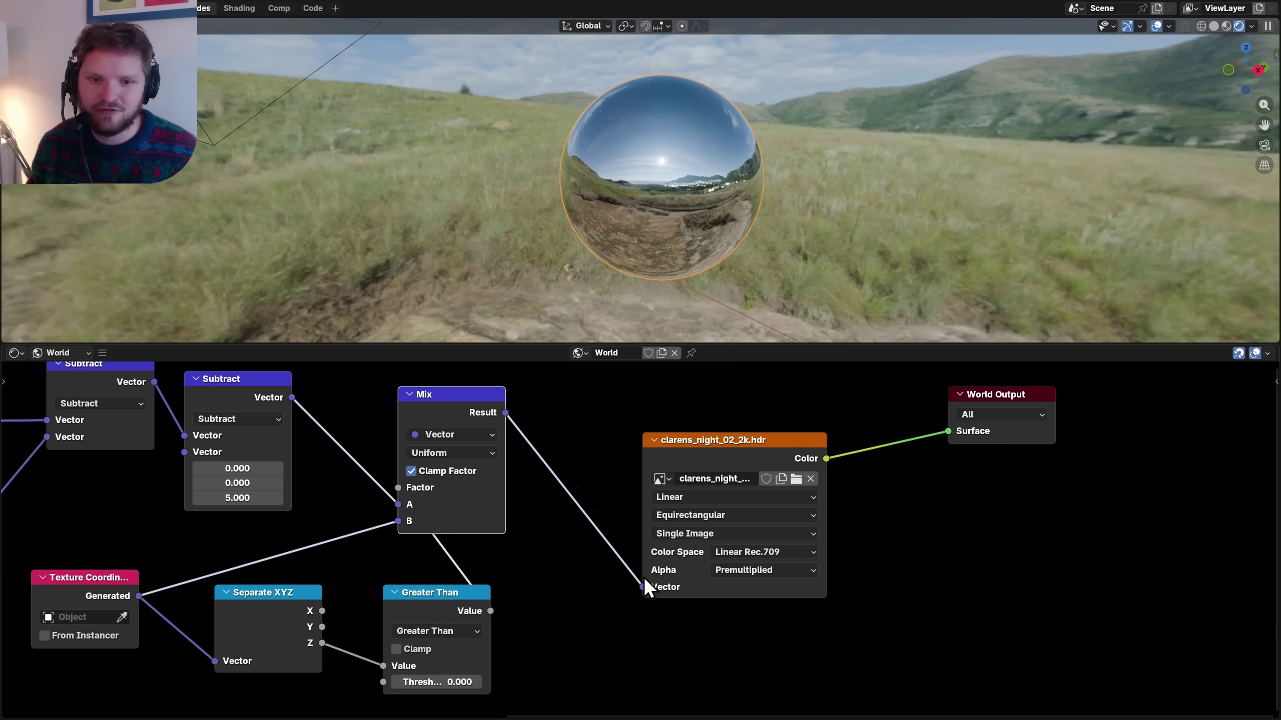
# - Undo and redo the Mix link change to compare the projection with and without it
pyautogui.hotkey('ctrl', 'z')
pyautogui.hotkey('ctrl', 'shift', 'z')
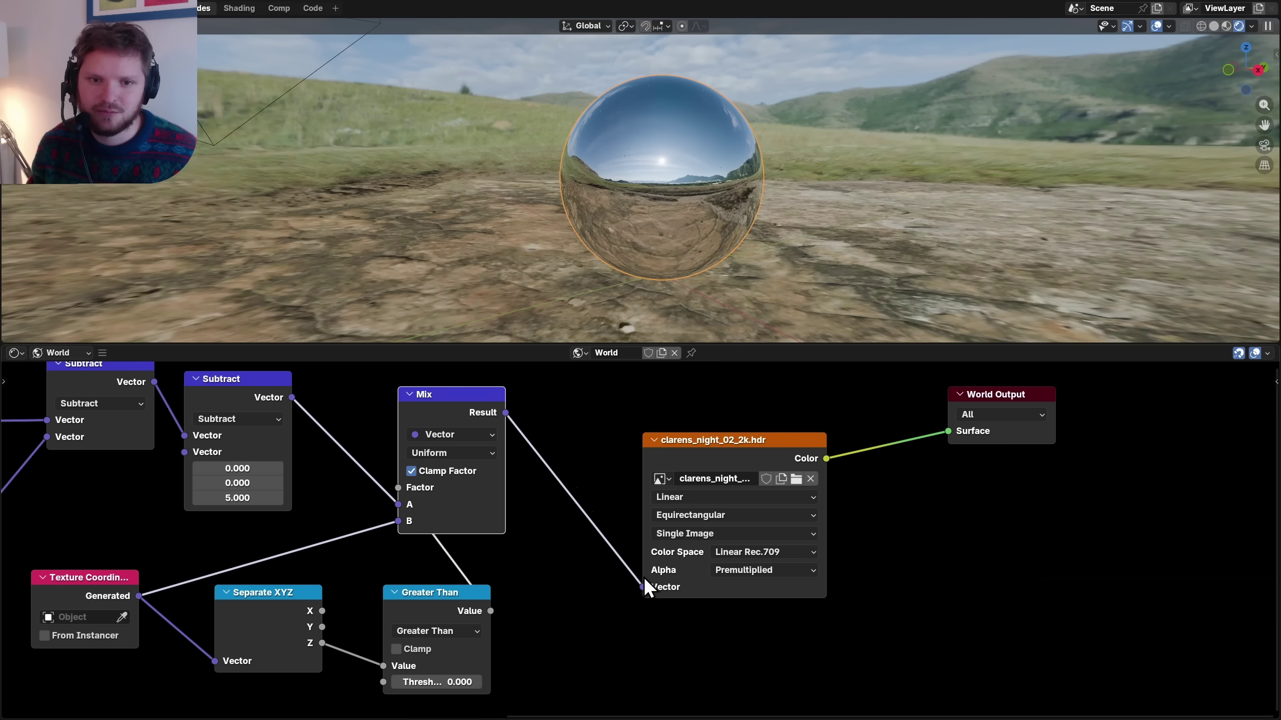
pyautogui.hotkey('ctrl', 'z')
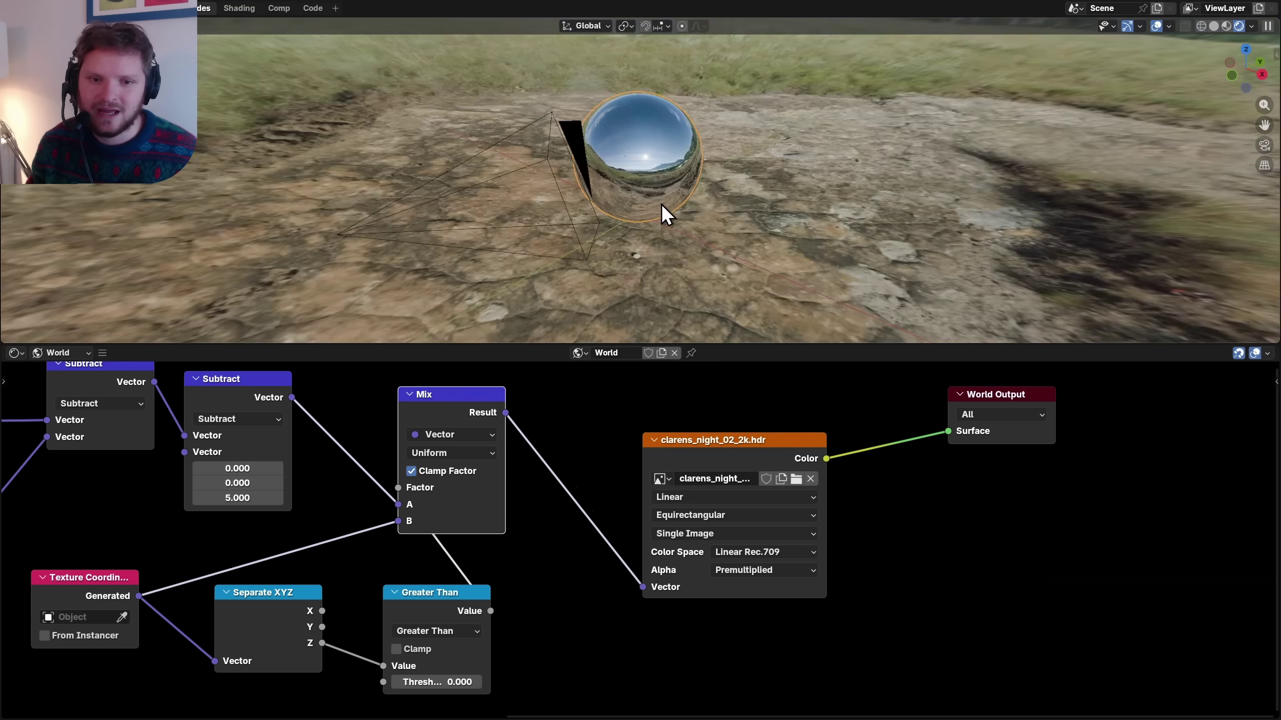
# - Maximize the 3D view to fill the window and inspect the mirror sphere
pyautogui.moveTo(660, 205); pyautogui.dragTo(782, 214, button='middle')
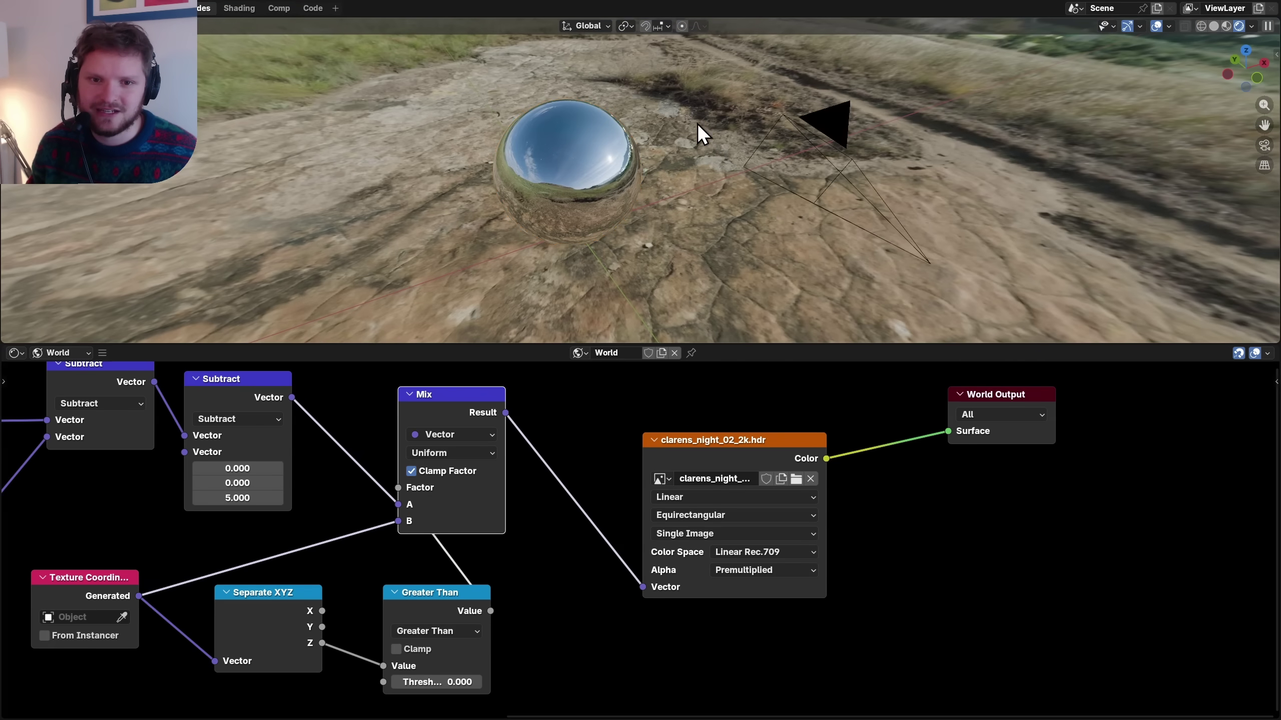
pyautogui.moveTo(697, 123); pyautogui.dragTo(657, 163, button='middle')
pyautogui.hotkey('ctrl', 'space')
pyautogui.moveTo(666, 371); pyautogui.dragTo(460, 221, button='middle')
# - Add a plane mesh and scale it up beneath the sphere
pyautogui.hotkey('shift', 'a')
pyautogui.click(467, 203)
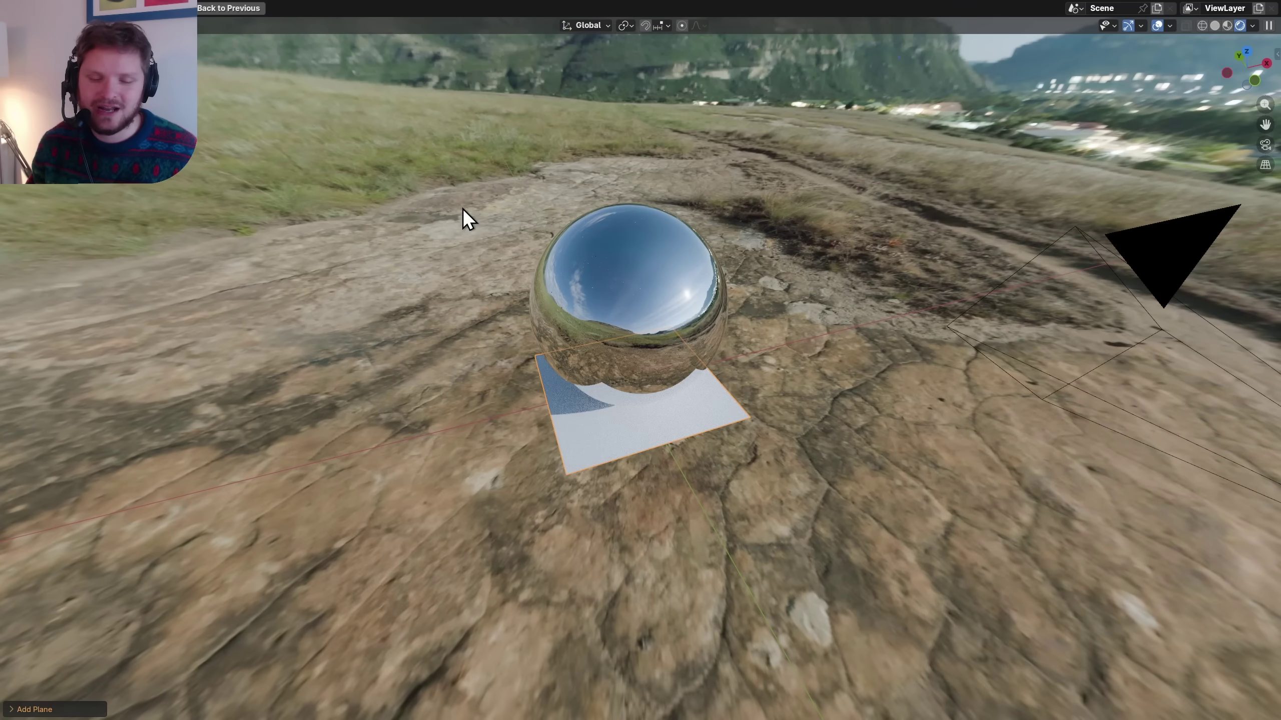
pyautogui.press('s')
pyautogui.click(887, 288)
# - Make the plane a shadow catcher and turn off some of its ray visibility types
pyautogui.hotkey('ctrl', 'space')
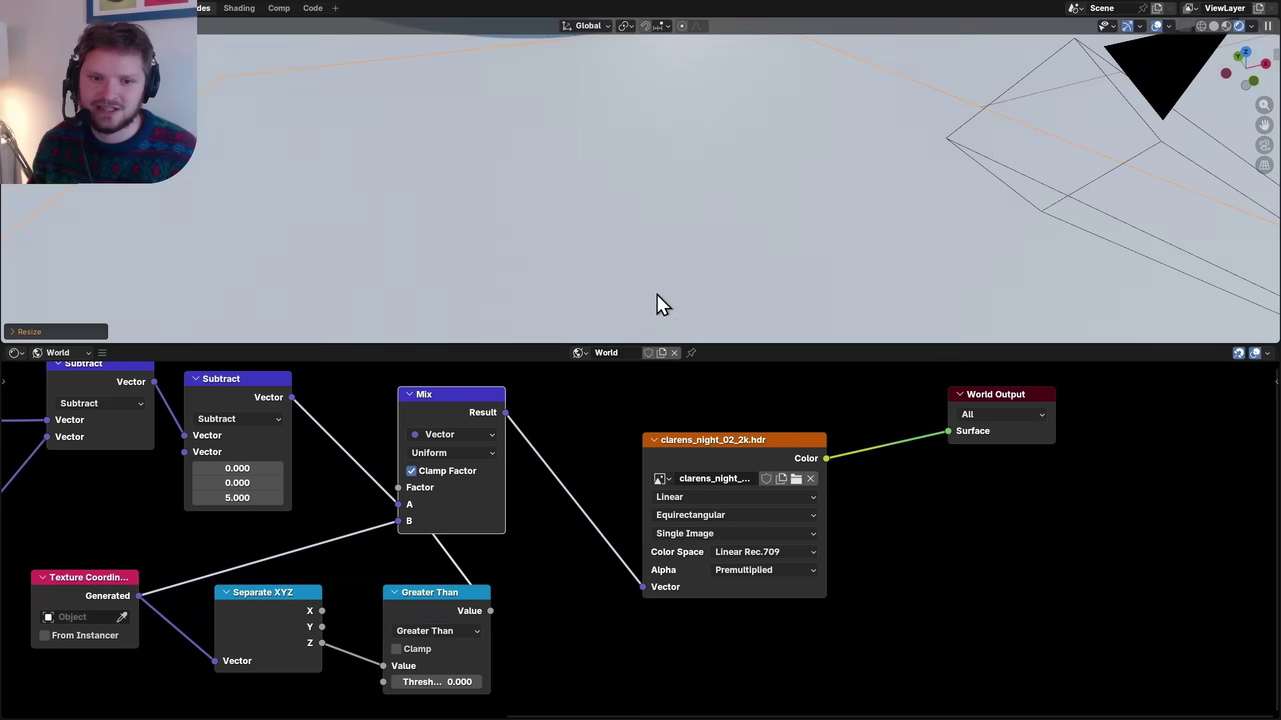
pyautogui.scroll(-2, 646, 275)
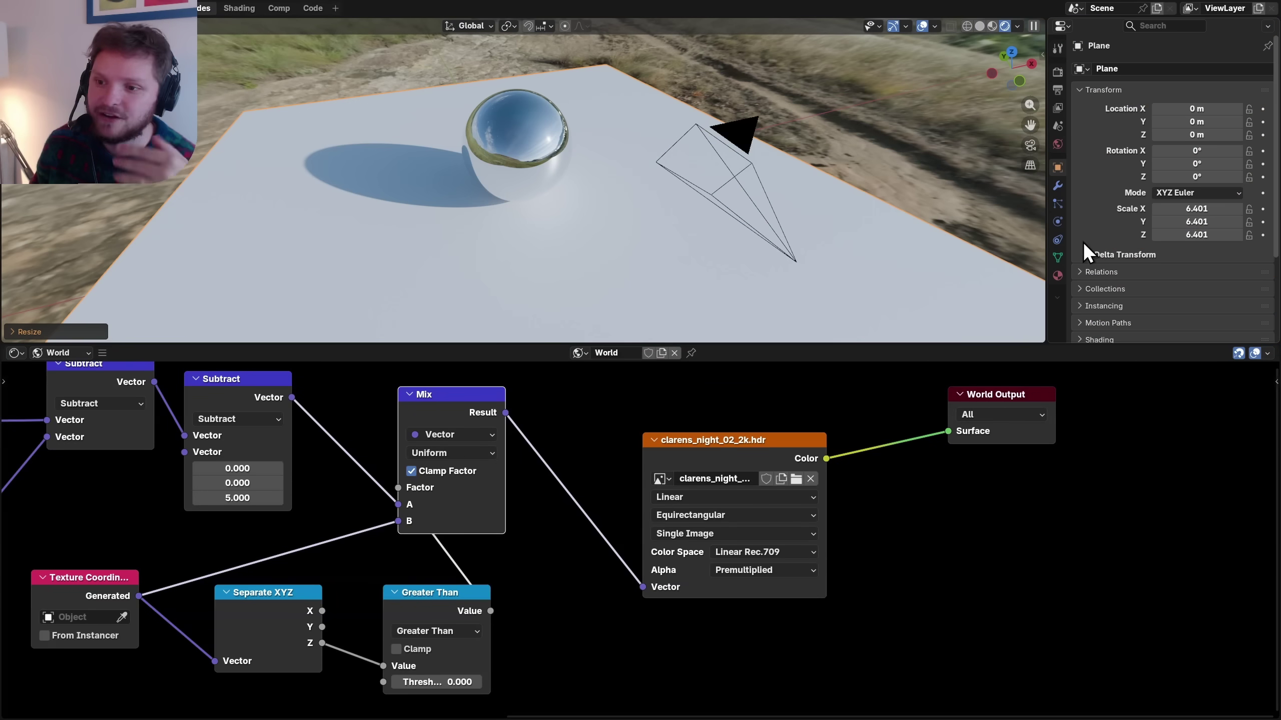
pyautogui.scroll(-5, 1123, 287)
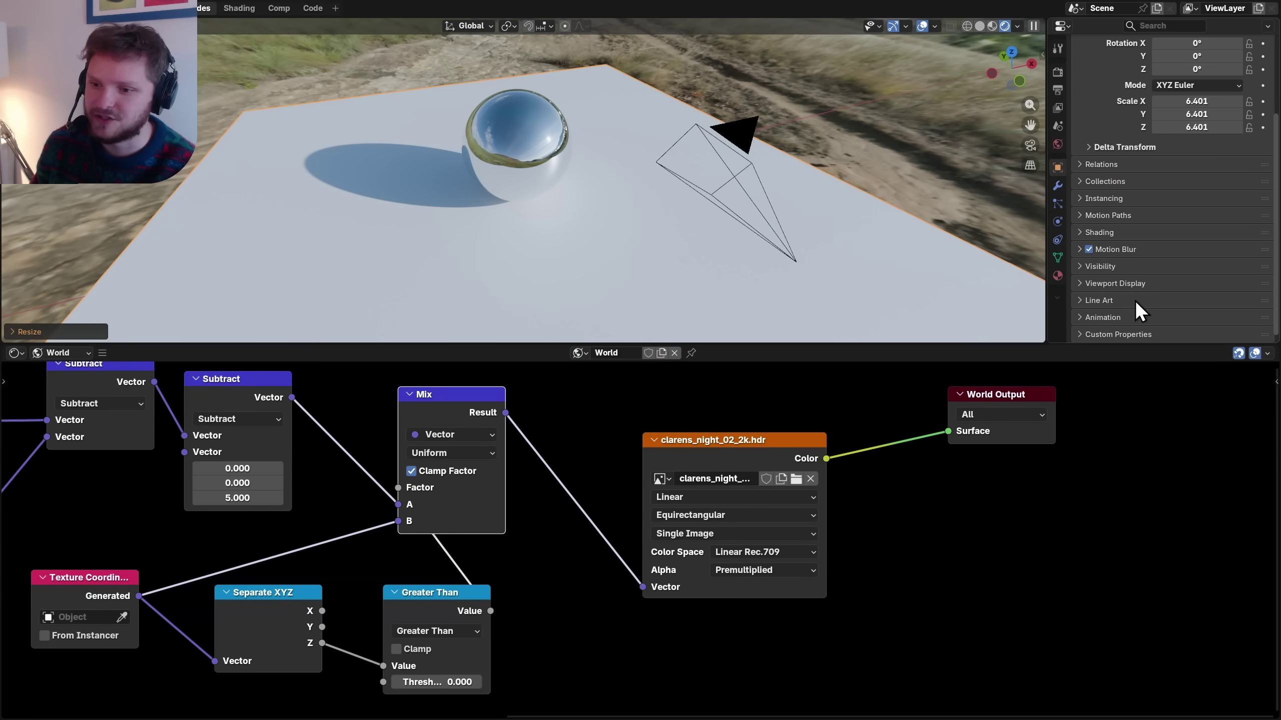
pyautogui.click(1116, 264)
pyautogui.scroll(-1, 1109, 248)
pyautogui.click(1158, 175)
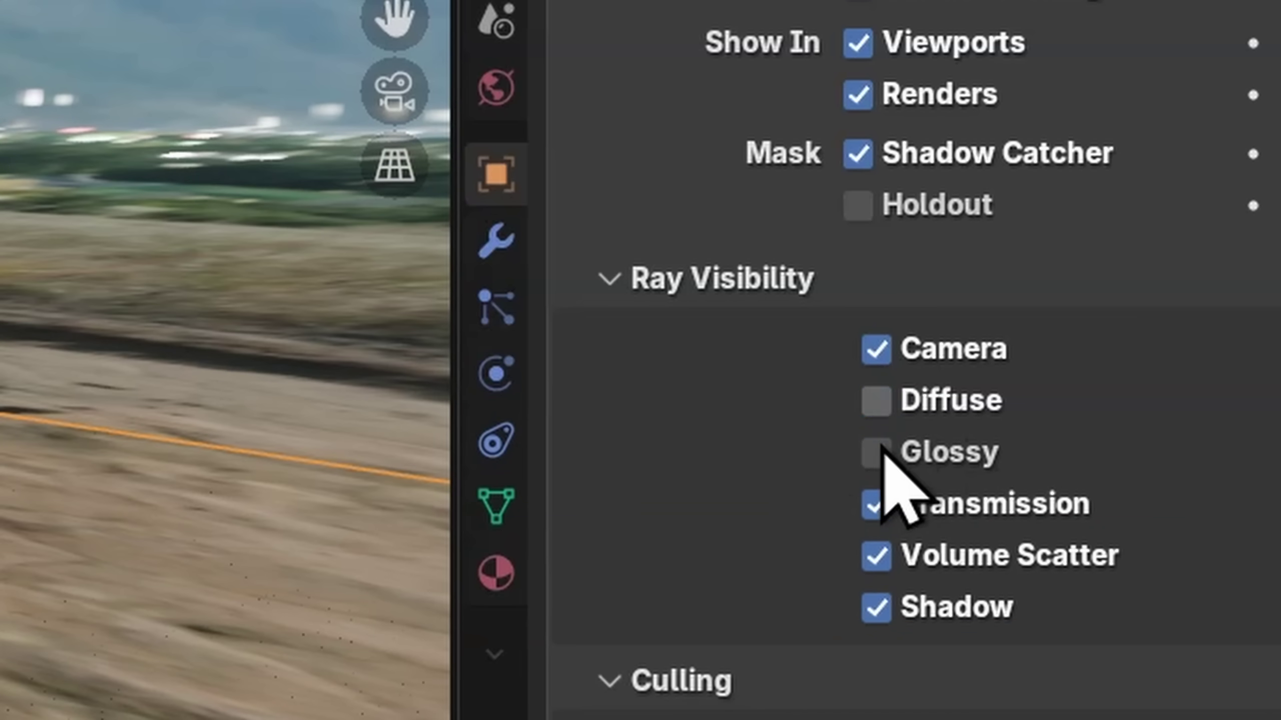
pyautogui.moveTo(876, 504); pyautogui.dragTo(876, 608)
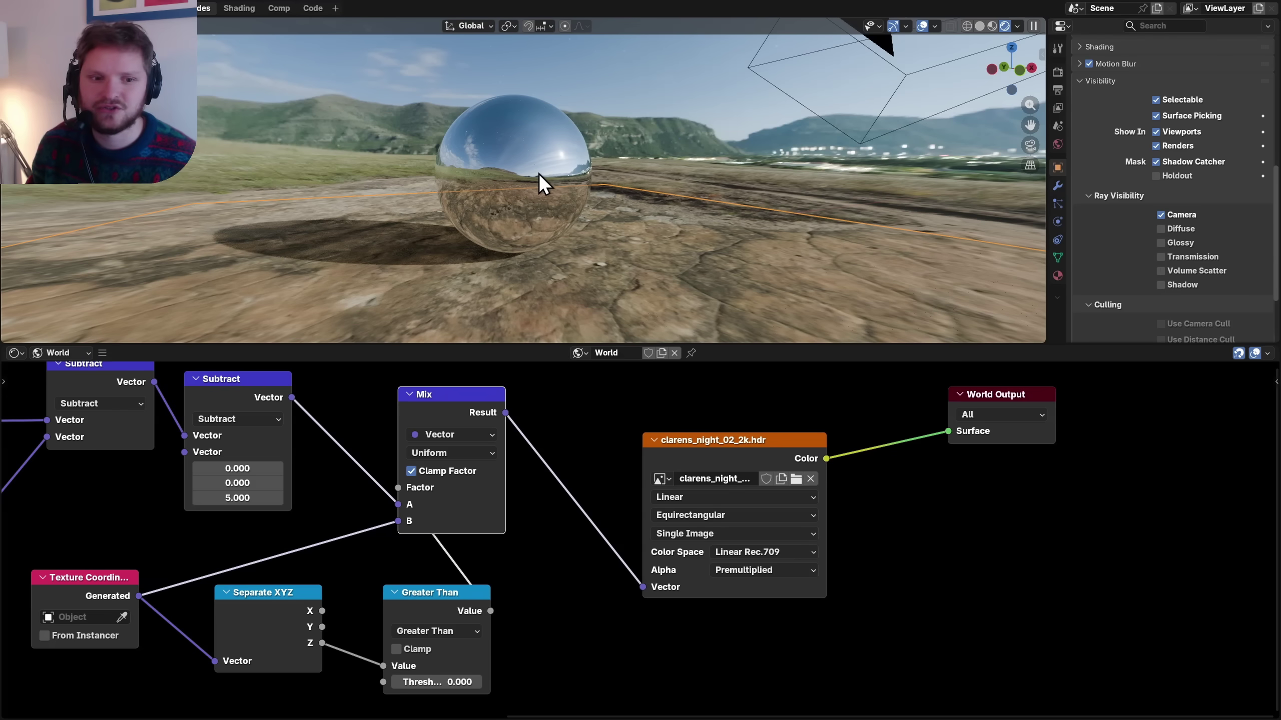
# - Move the chrome sphere along the X axis to a new spot on the plane
pyautogui.hotkey('ctrl', 'space')
pyautogui.moveTo(605, 363); pyautogui.dragTo(724, 418, button='middle')
pyautogui.click(568, 349)
pyautogui.press('g')
pyautogui.press('x')
pyautogui.click(438, 346)
pyautogui.hotkey('ctrl', 'space')
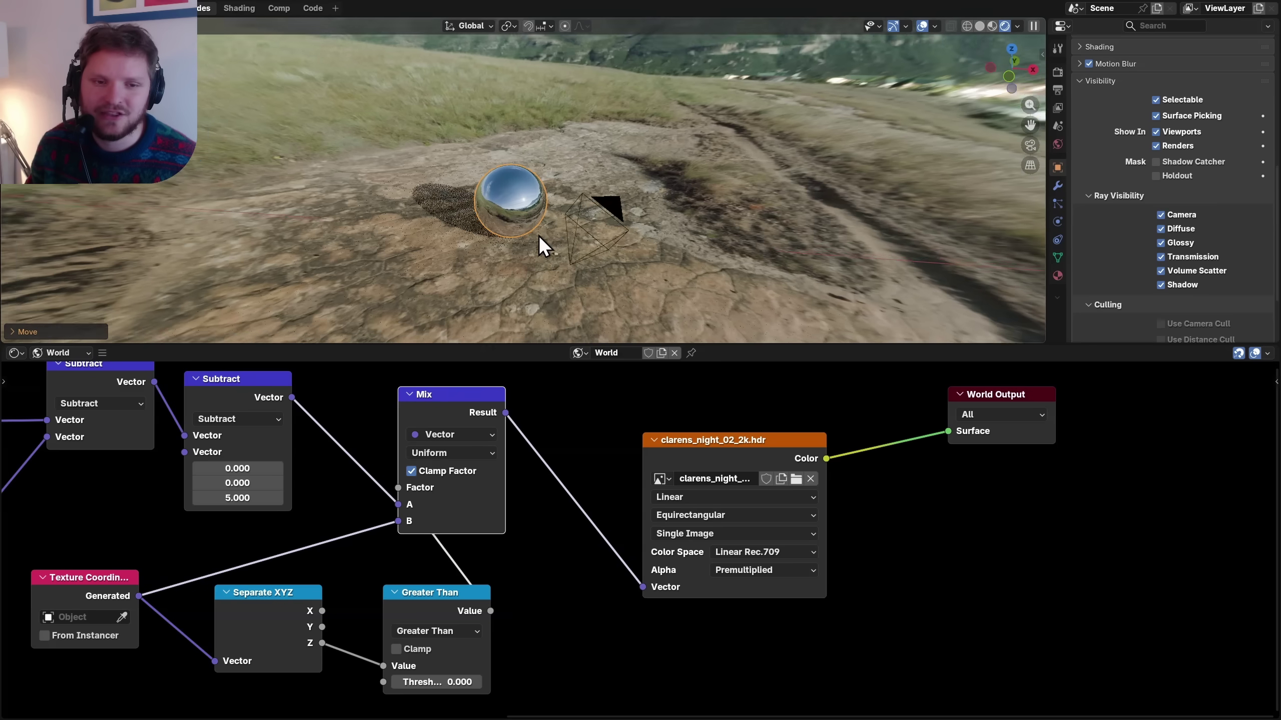
pyautogui.moveTo(539, 235); pyautogui.dragTo(567, 232, button='middle')
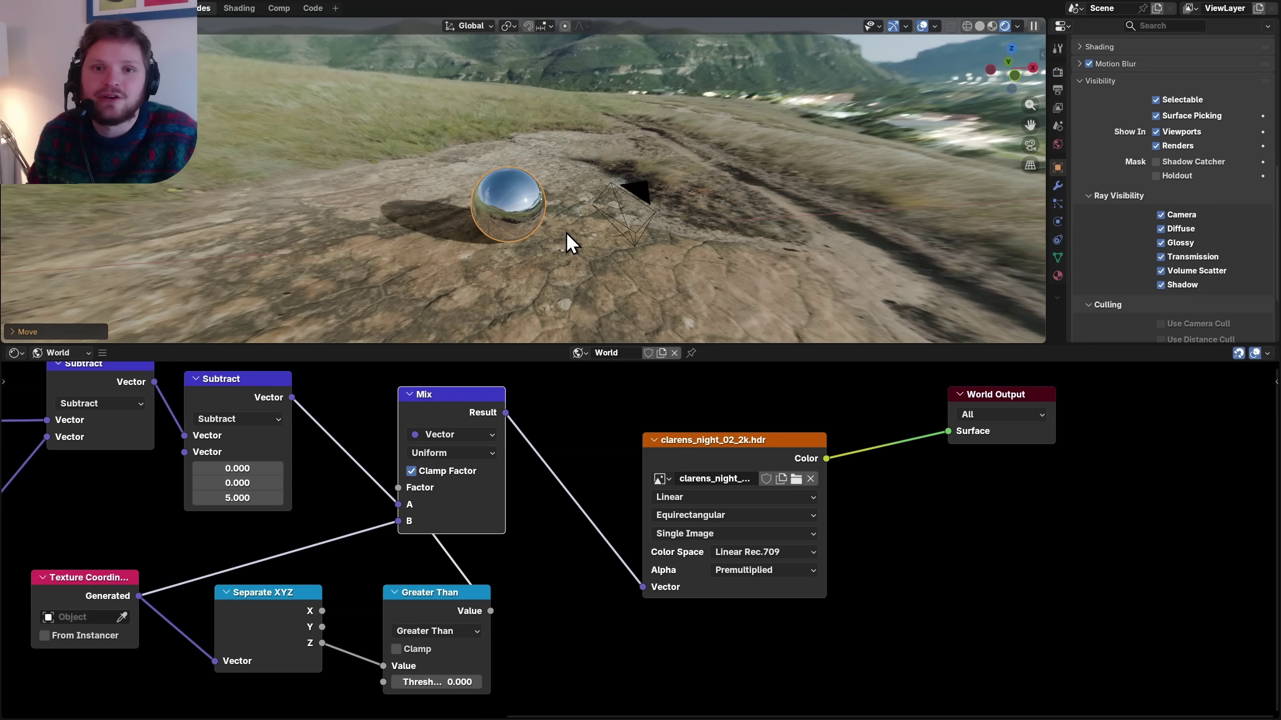
pyautogui.click(638, 194)
# - Delete the camera and load meadow_4k.exr as the world HDRI
pyautogui.press('Delete')
pyautogui.moveTo(582, 207); pyautogui.dragTo(615, 206, button='middle')
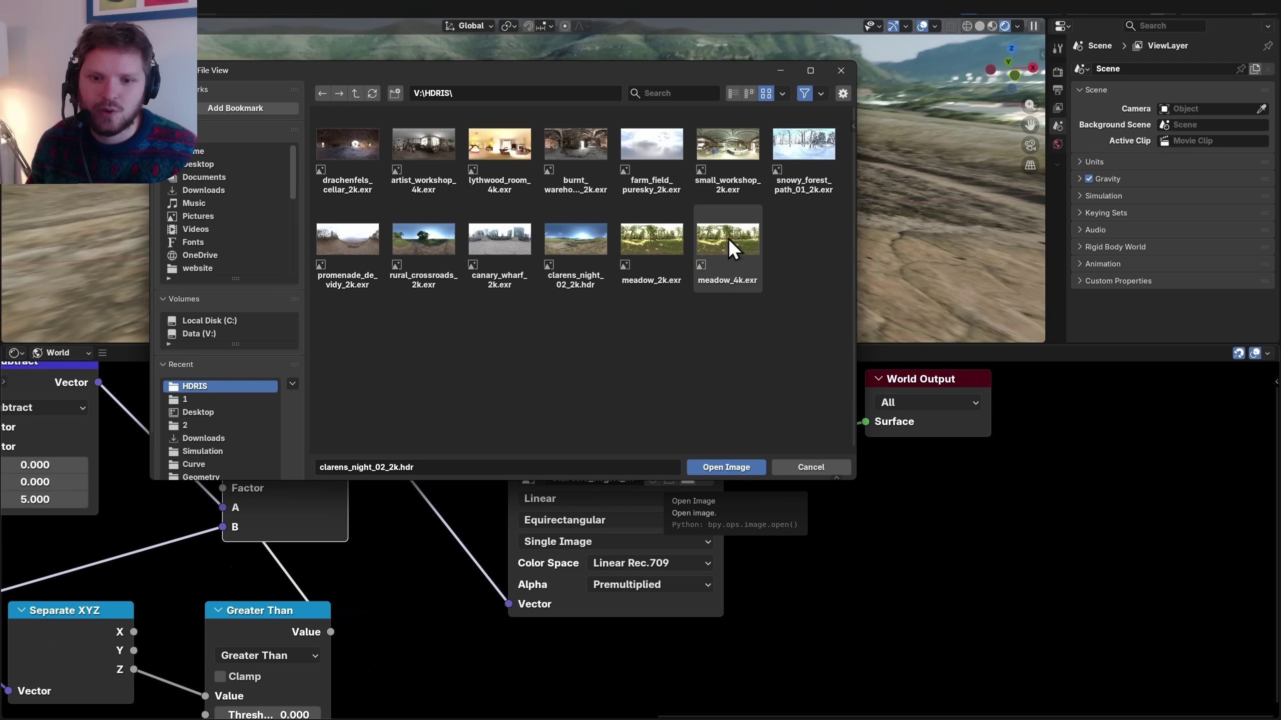
pyautogui.doubleClick(729, 238)
pyautogui.moveTo(588, 178)
pyautogui.mouseDown(button='middle')
pyautogui.moveTo(423, 166)
pyautogui.moveTo(625, 143)
pyautogui.moveTo(605, 162)
pyautogui.mouseUp(button='middle')
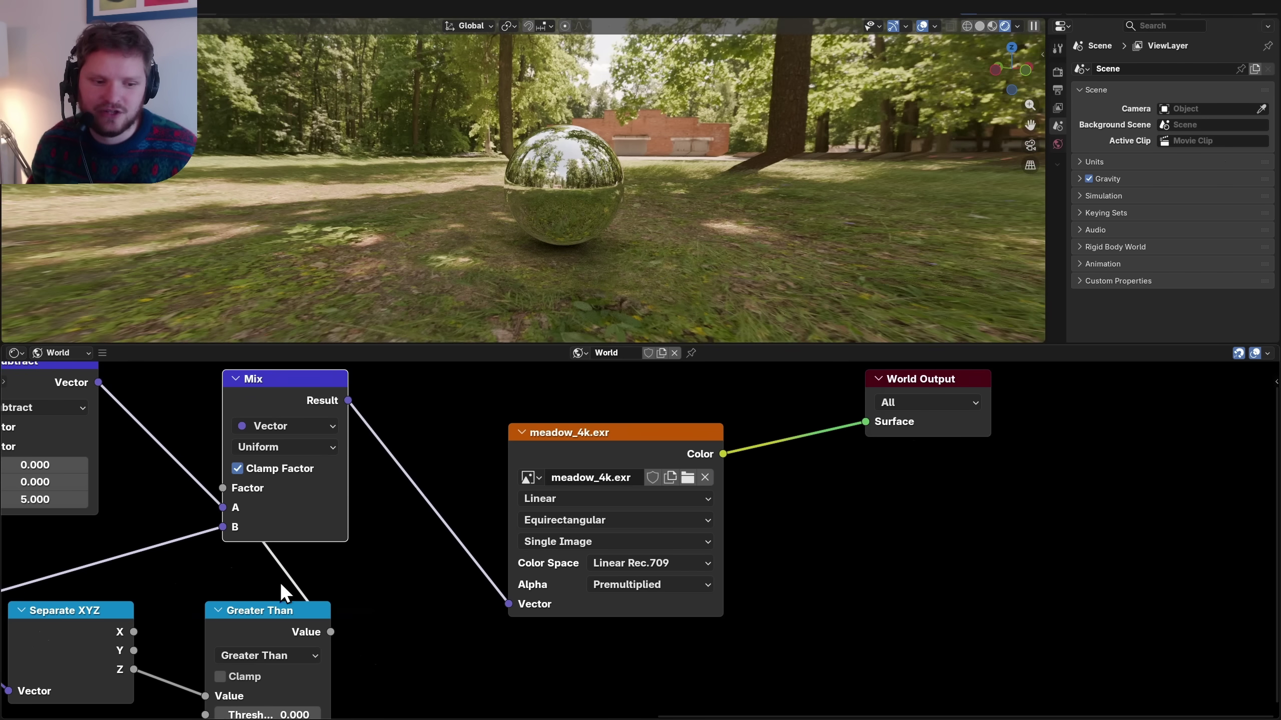
# - Set the Subtract node's Z value to 10
pyautogui.moveTo(280, 583); pyautogui.dragTo(710, 584, button='middle')
pyautogui.moveTo(465, 501); pyautogui.dragTo(562, 500)
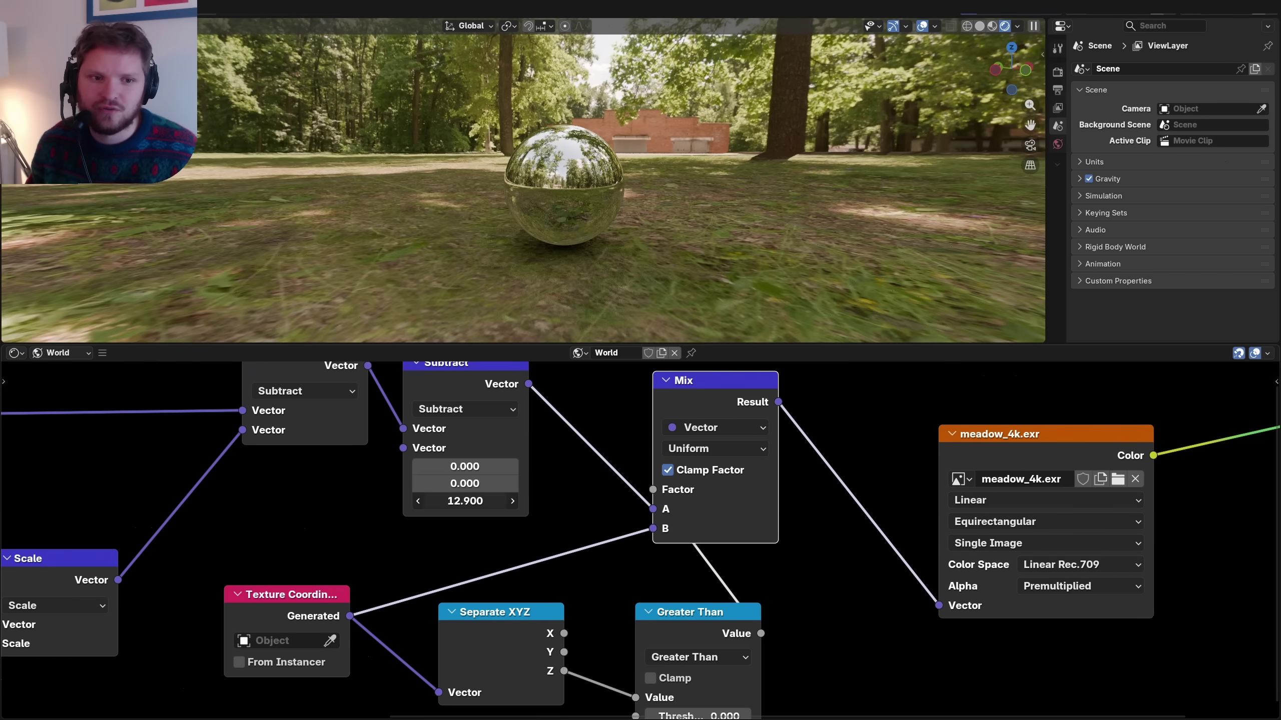
pyautogui.moveTo(597, 148); pyautogui.dragTo(541, 175, button='middle')
pyautogui.hotkey('ctrl', 'z')
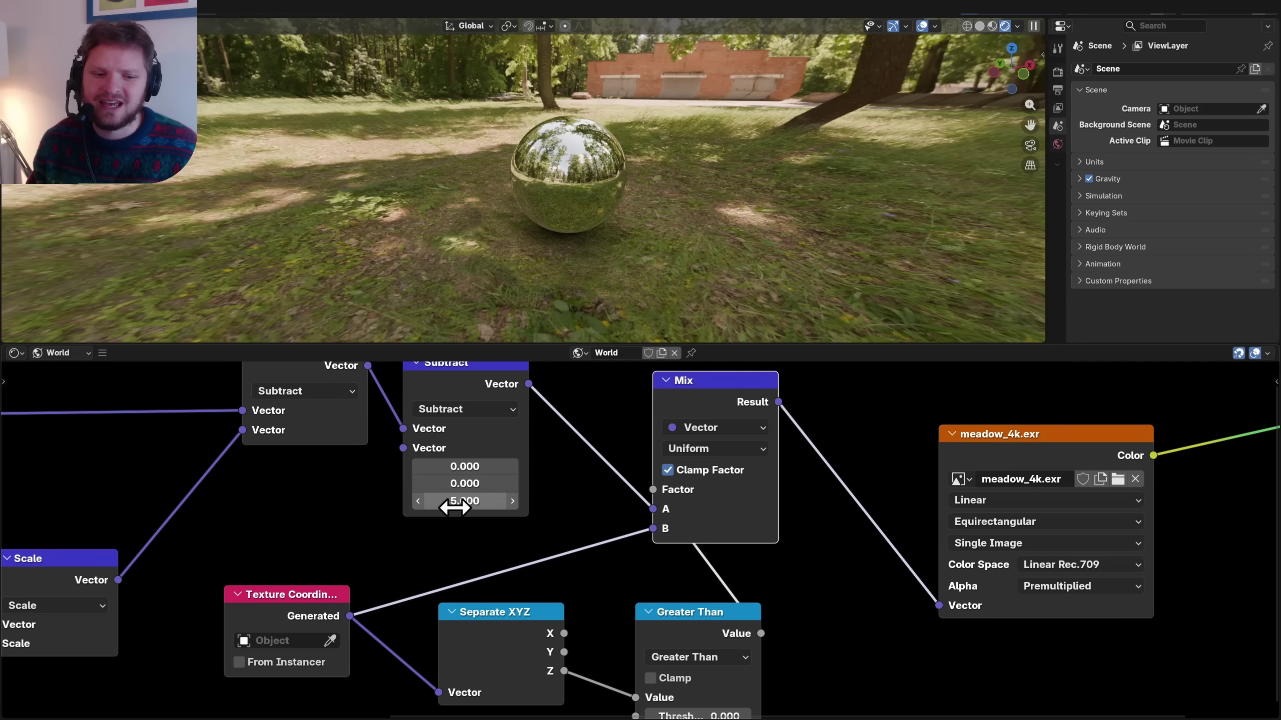
pyautogui.press('Return')
pyautogui.moveTo(566, 196); pyautogui.dragTo(560, 170, button='middle')
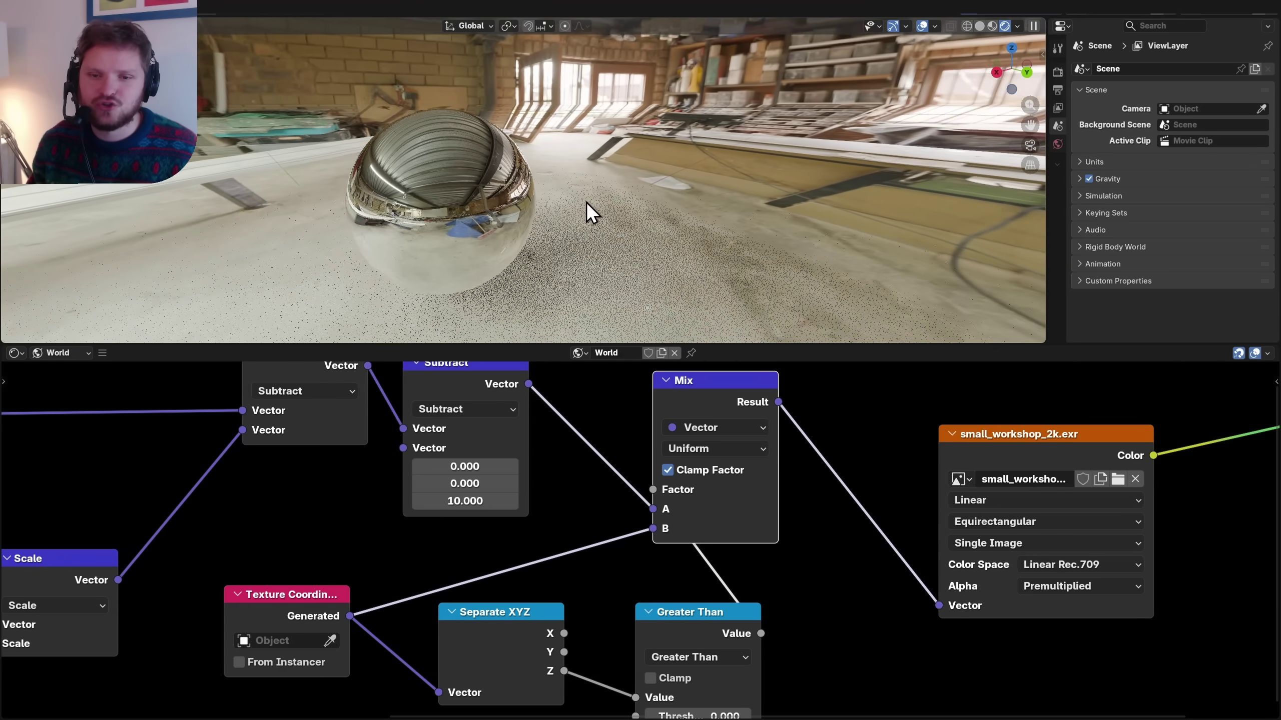
# - Try the canary_wharf HDRI, then switch the world to artist_workshop_4k
pyautogui.scroll(3, 586, 203)
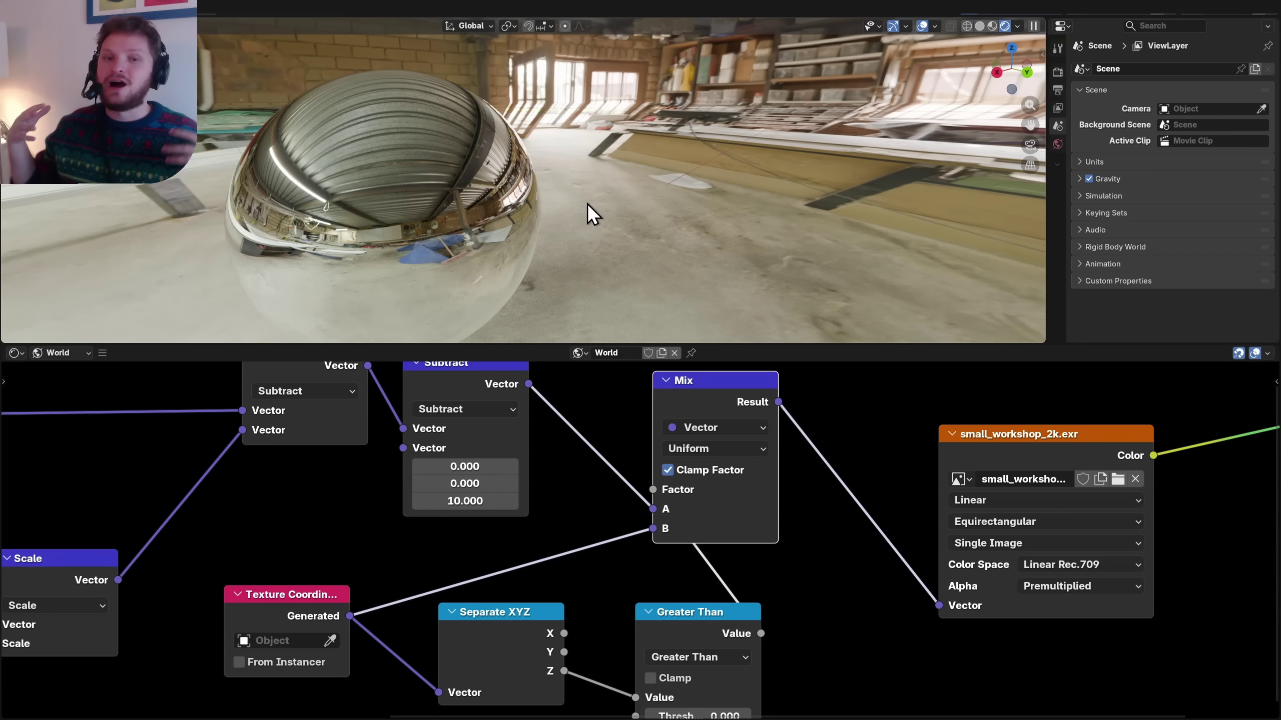
pyautogui.scroll(-4, 557, 185)
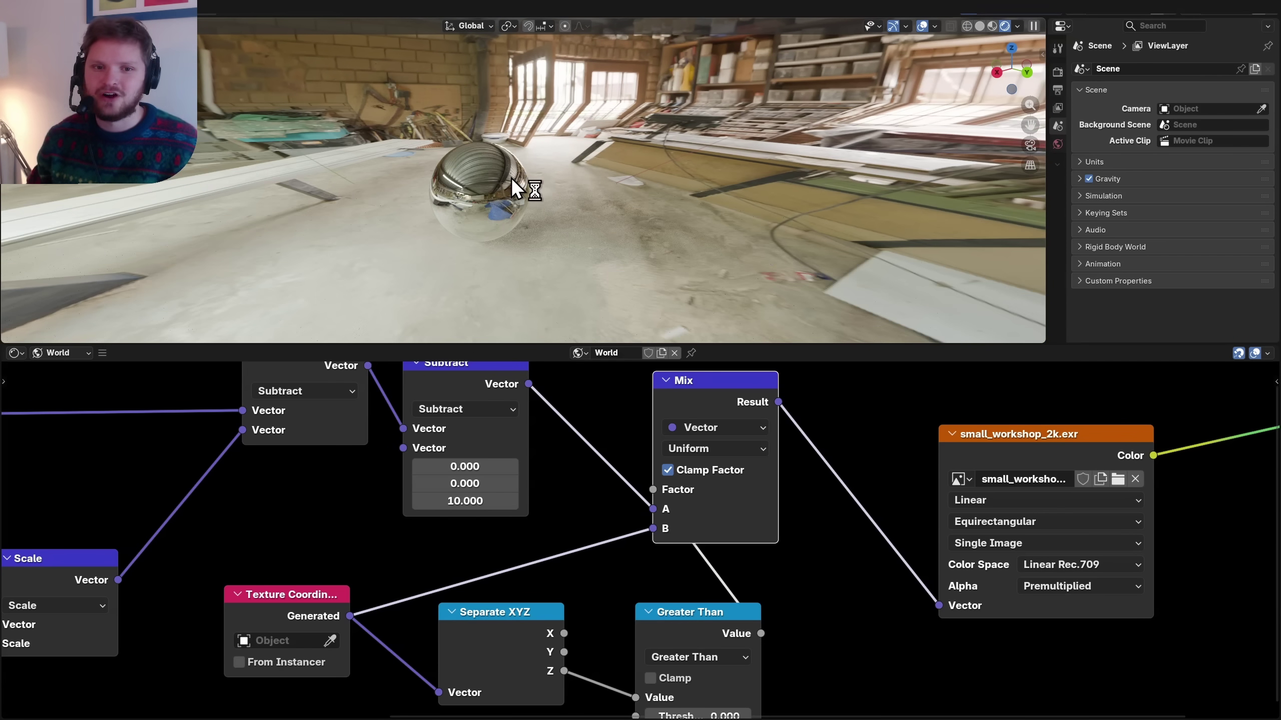
pyautogui.moveTo(522, 189)
pyautogui.mouseDown(button='middle')
pyautogui.moveTo(502, 181)
pyautogui.moveTo(632, 189)
pyautogui.moveTo(504, 172)
pyautogui.mouseUp(button='middle')
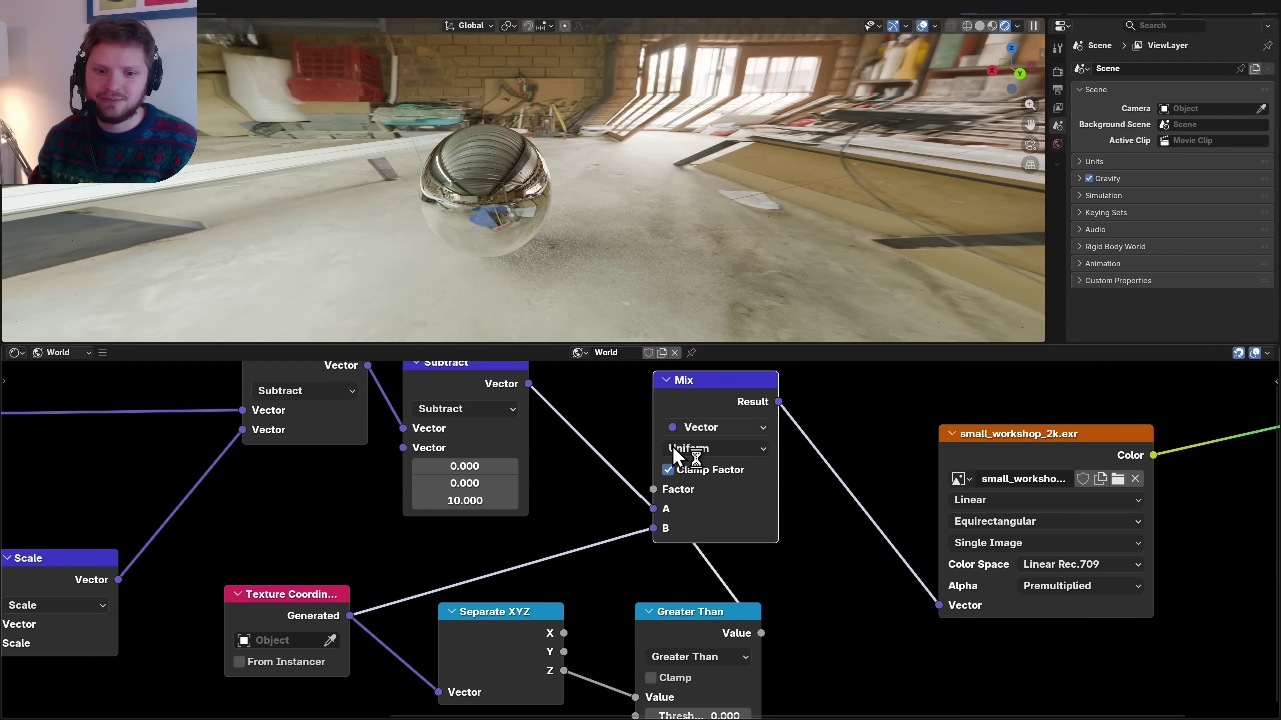
pyautogui.click(1117, 479)
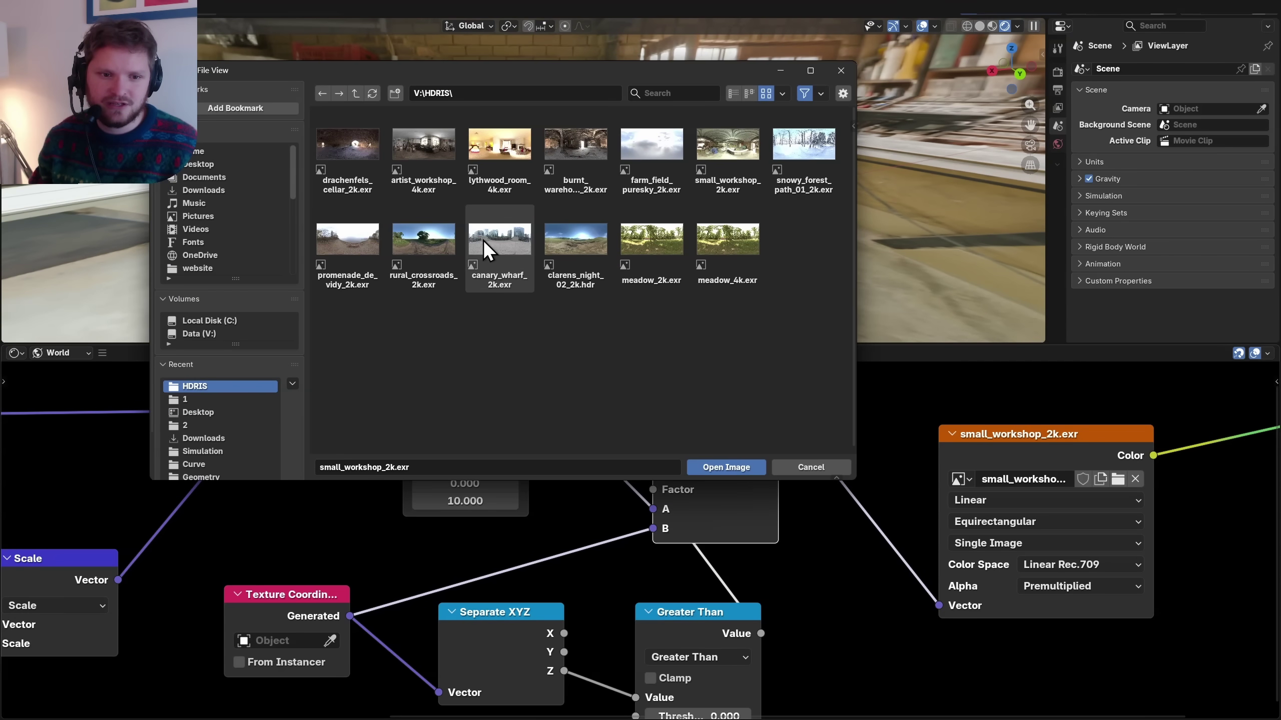
pyautogui.doubleClick(485, 249)
pyautogui.click(1117, 478)
pyautogui.doubleClick(427, 151)
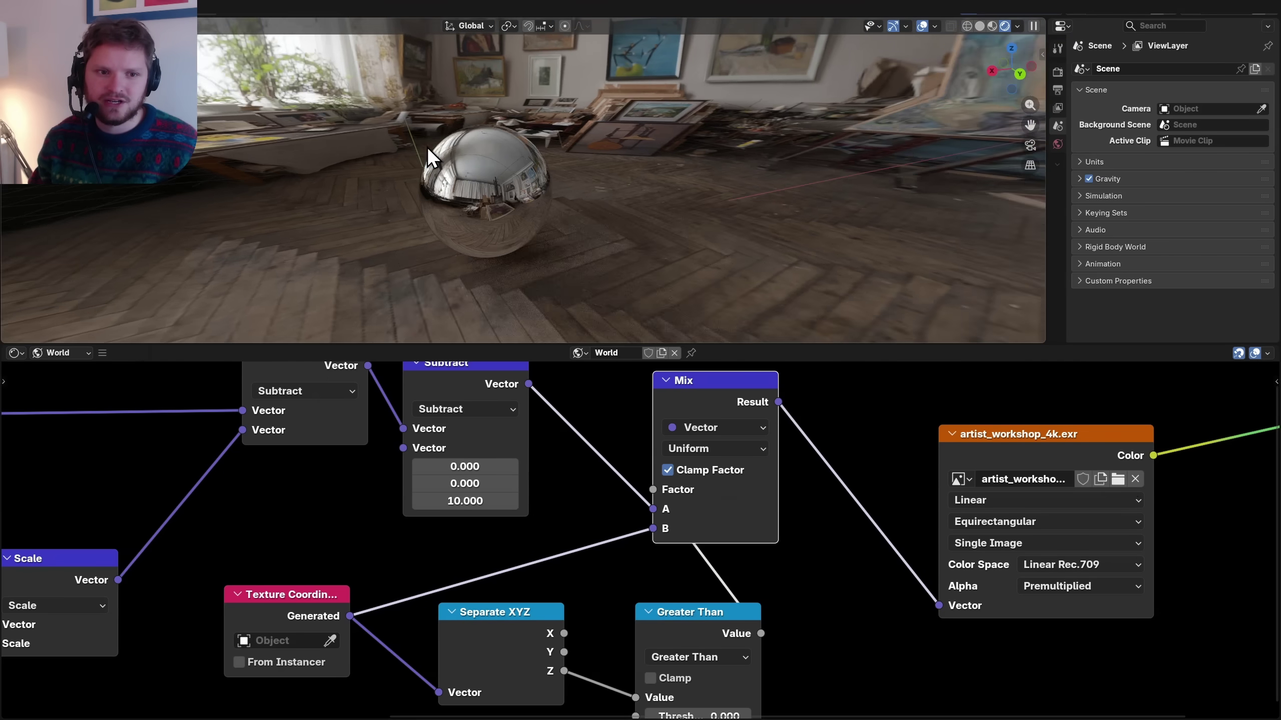
pyautogui.moveTo(481, 170); pyautogui.dragTo(277, 172, button='middle')
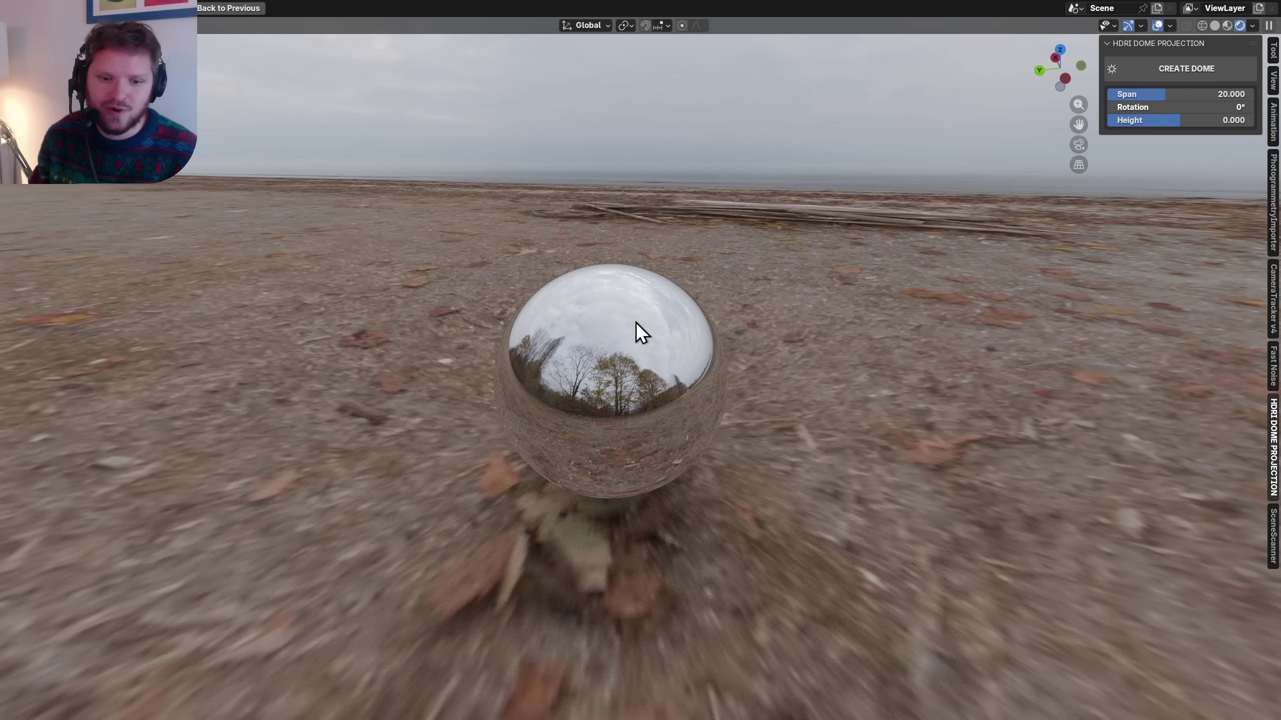
# - Create an HDRI projection dome using the farm_field_puresky HDRI
pyautogui.moveTo(636, 334); pyautogui.dragTo(585, 356, button='middle')
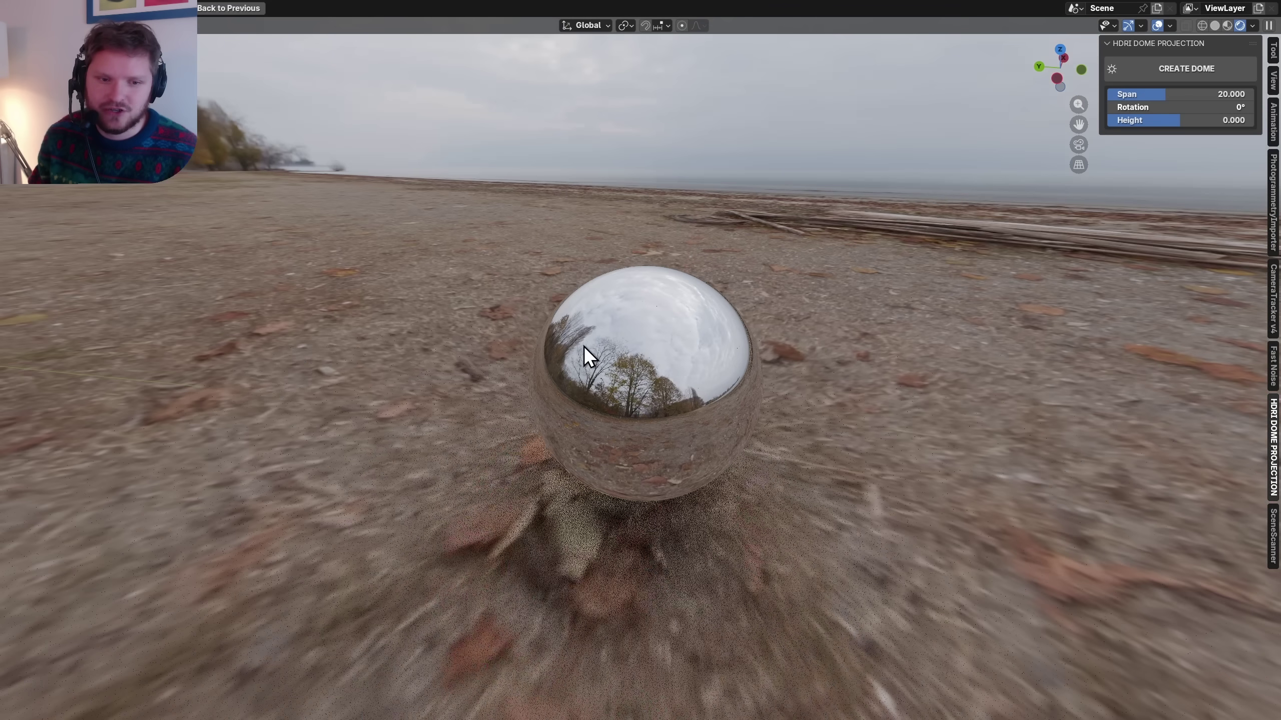
pyautogui.click(1200, 69)
pyautogui.doubleClick(336, 252)
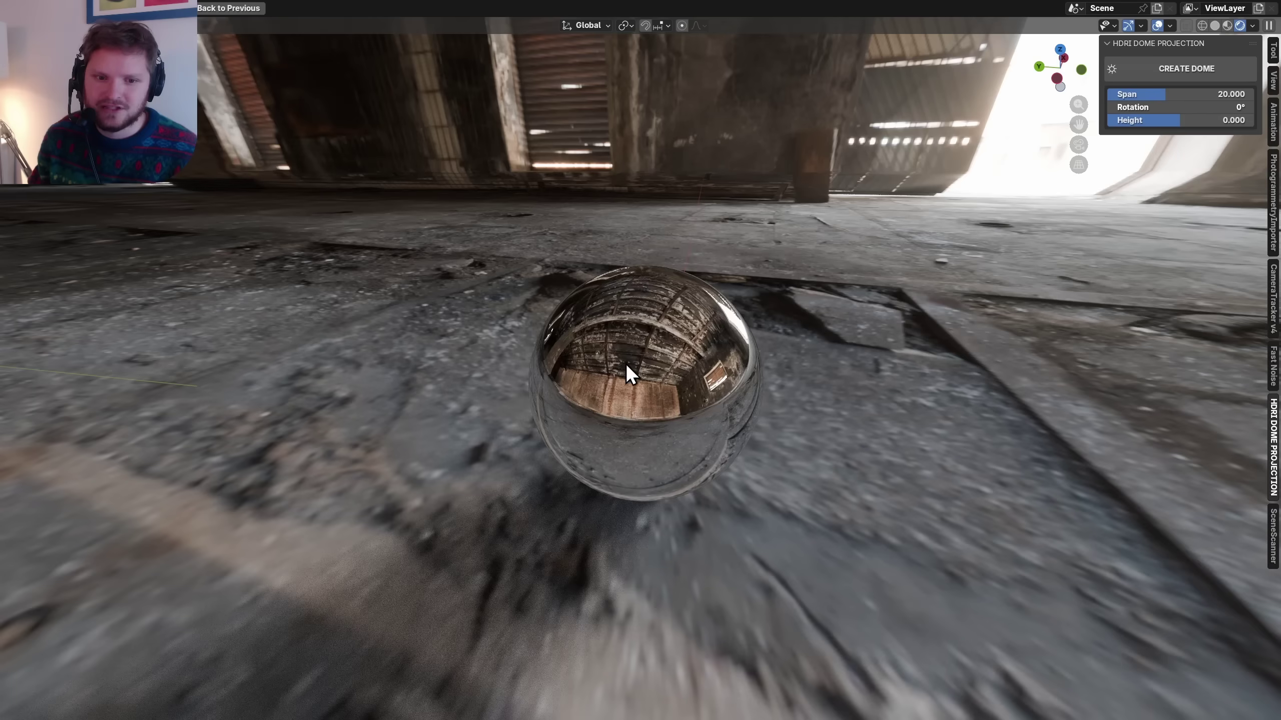
# - Widen the dome's span, rotate it, and set its height to -2
pyautogui.moveTo(629, 372); pyautogui.dragTo(692, 377, button='middle')
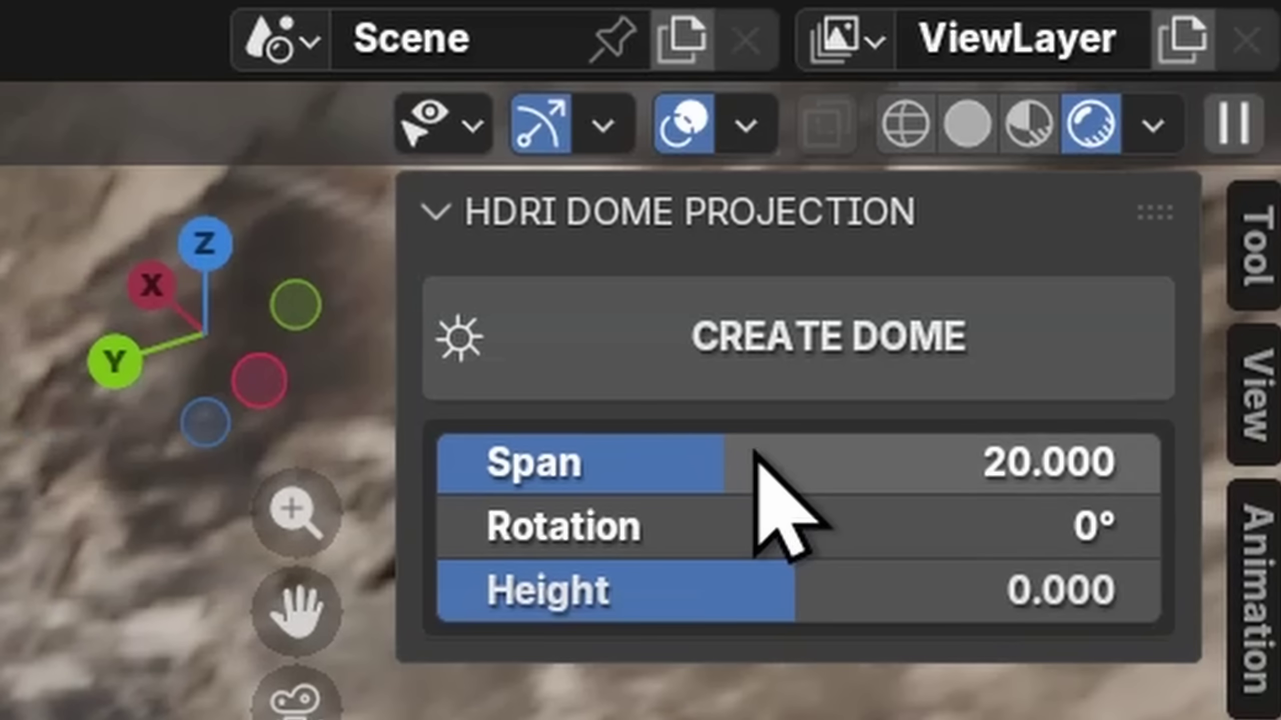
pyautogui.moveTo(755, 452); pyautogui.dragTo(789, 451)
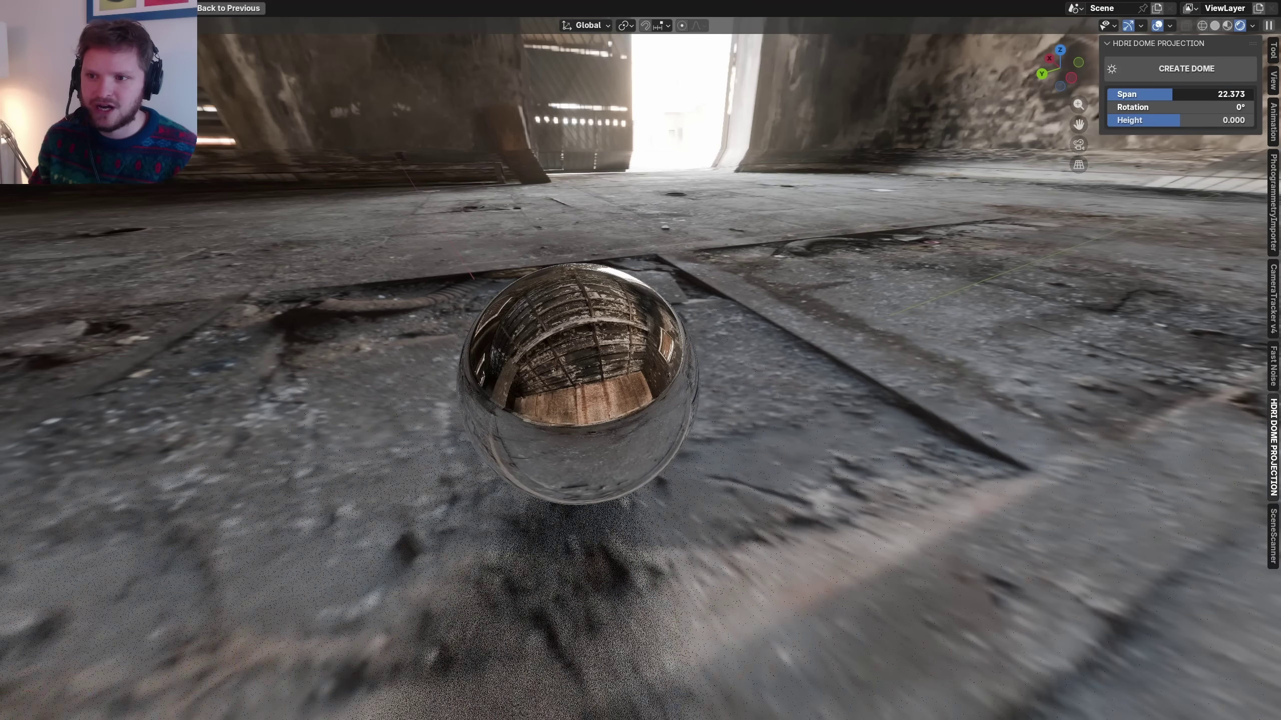
pyautogui.moveTo(1178, 94); pyautogui.dragTo(1240, 107)
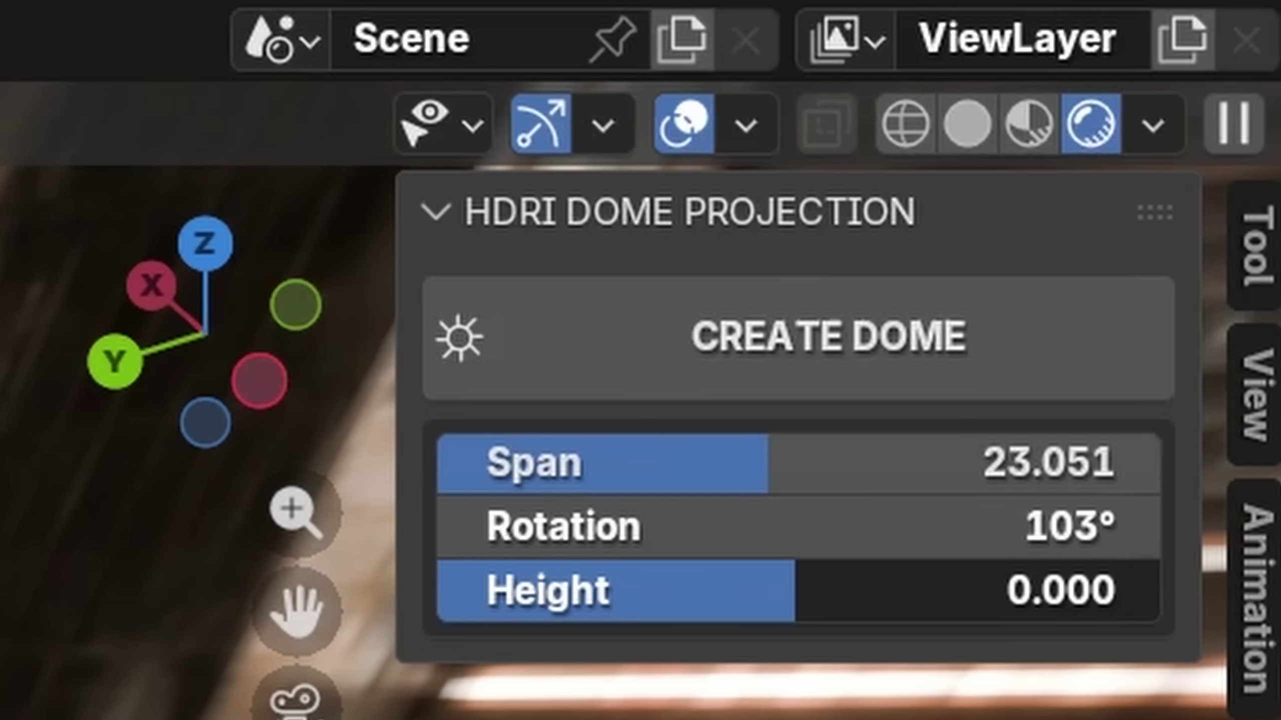
pyautogui.hotkey('ctrl', 'z')
pyautogui.doubleClick(842, 592)
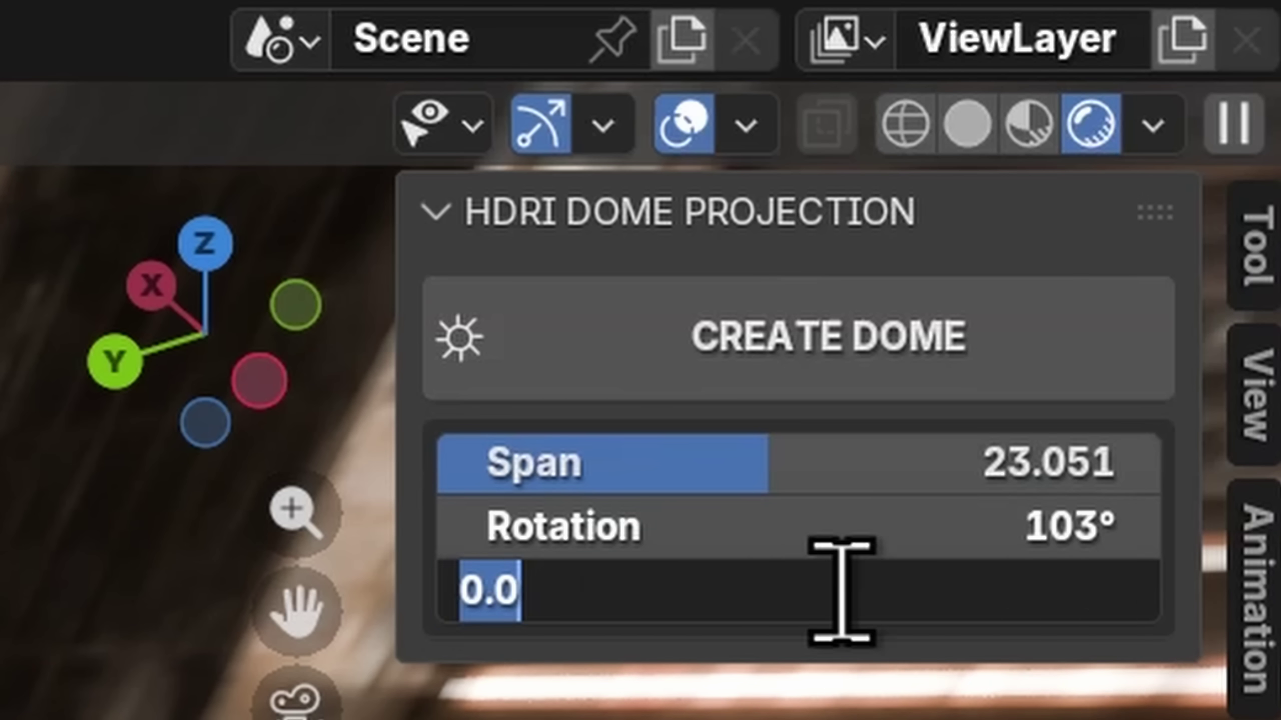
pyautogui.write('-2')
pyautogui.press('Return')
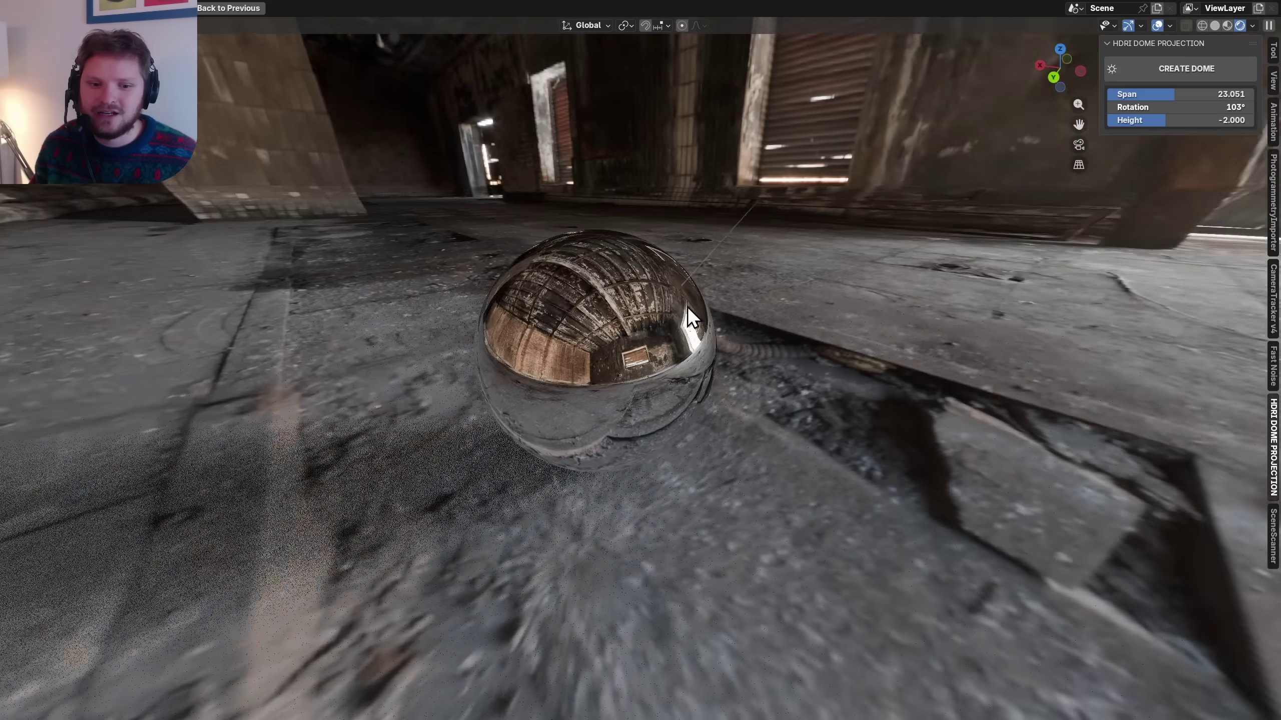
# - In solid shading, move the ground plane and sphere together along Z, then return to rendered view
pyautogui.moveTo(686, 306)
pyautogui.mouseDown(button='middle')
pyautogui.moveTo(757, 270)
pyautogui.moveTo(679, 265)
pyautogui.moveTo(653, 290)
pyautogui.mouseUp(button='middle')
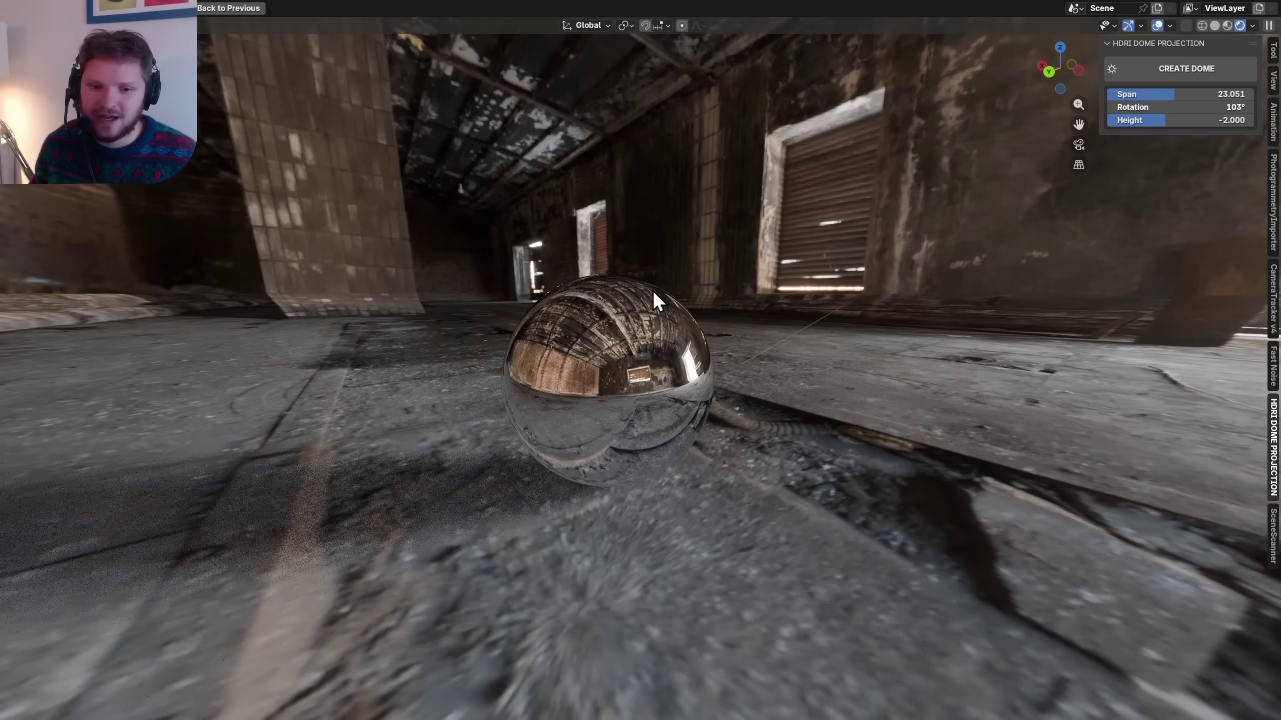
pyautogui.press('z')
pyautogui.click(780, 268)
pyautogui.moveTo(606, 404); pyautogui.dragTo(649, 404, button='middle')
pyautogui.click(706, 443)
pyautogui.keyDown('shift'); pyautogui.click(612, 373); pyautogui.keyUp('shift')
pyautogui.scroll(-6, 632, 375)
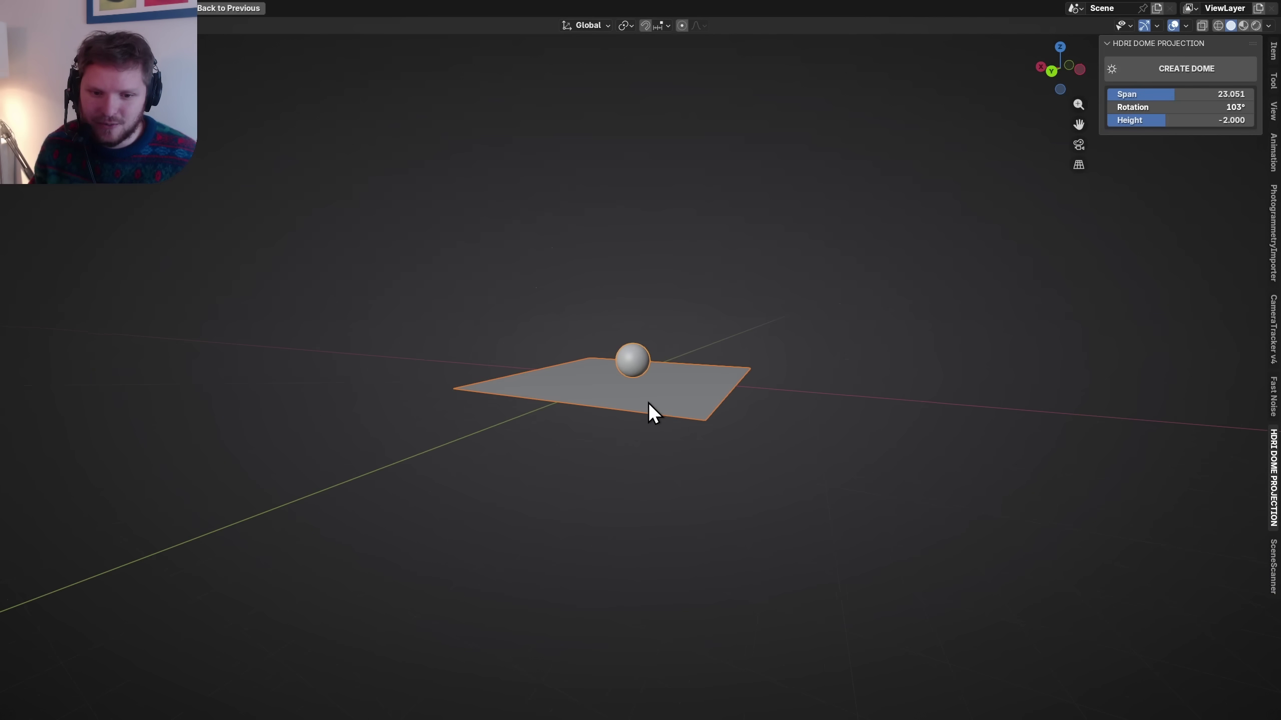
pyautogui.press('g')
pyautogui.press('z')
pyautogui.click(646, 429)
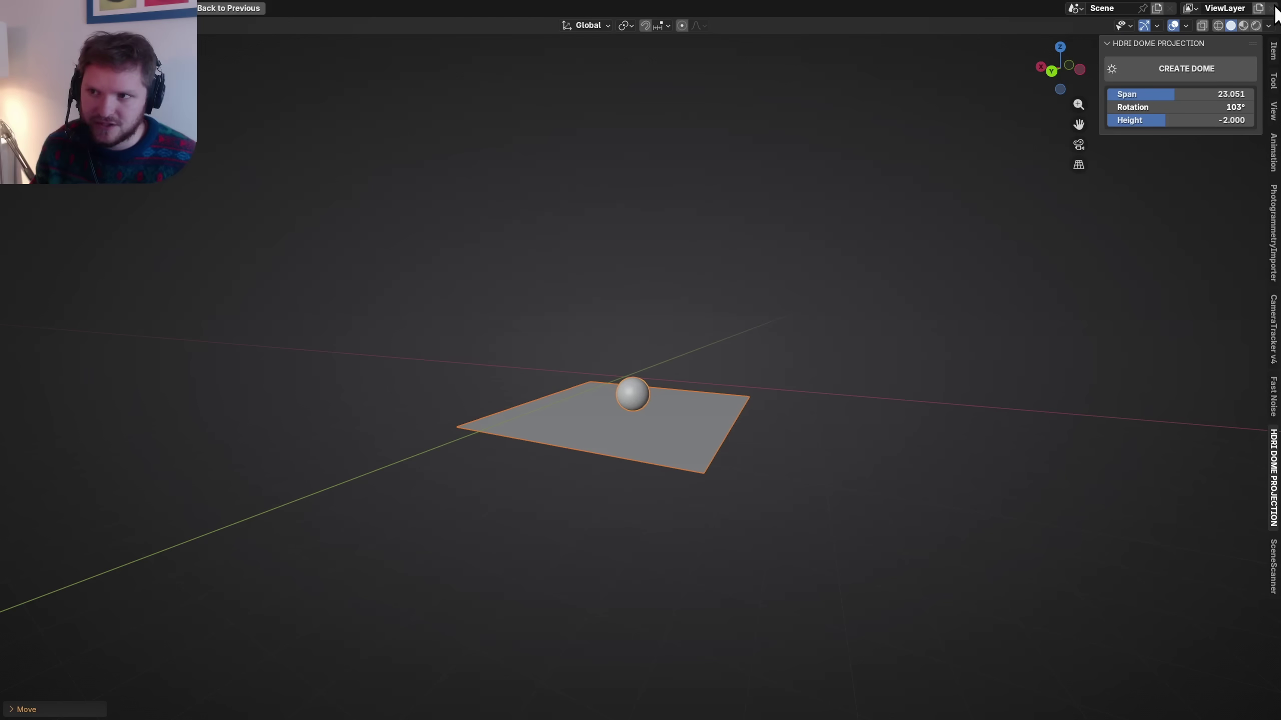
pyautogui.click(1256, 25)
pyautogui.moveTo(548, 511); pyautogui.dragTo(705, 293, button='middle')
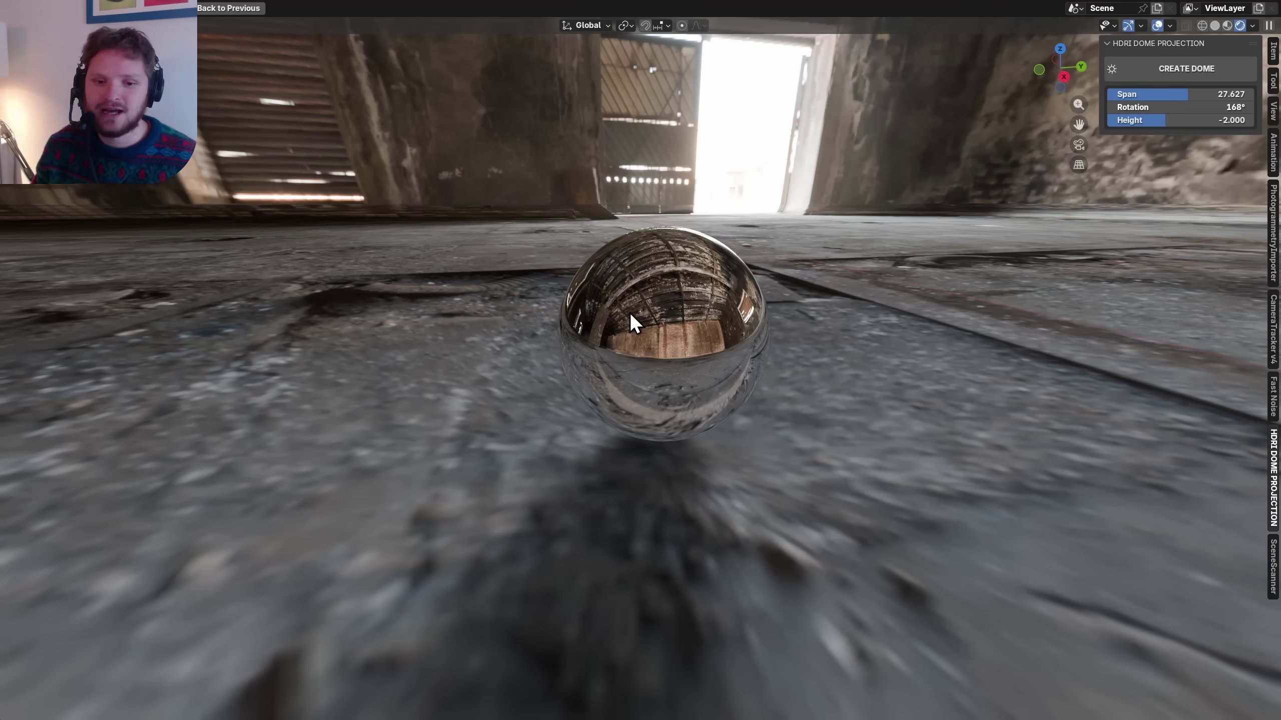